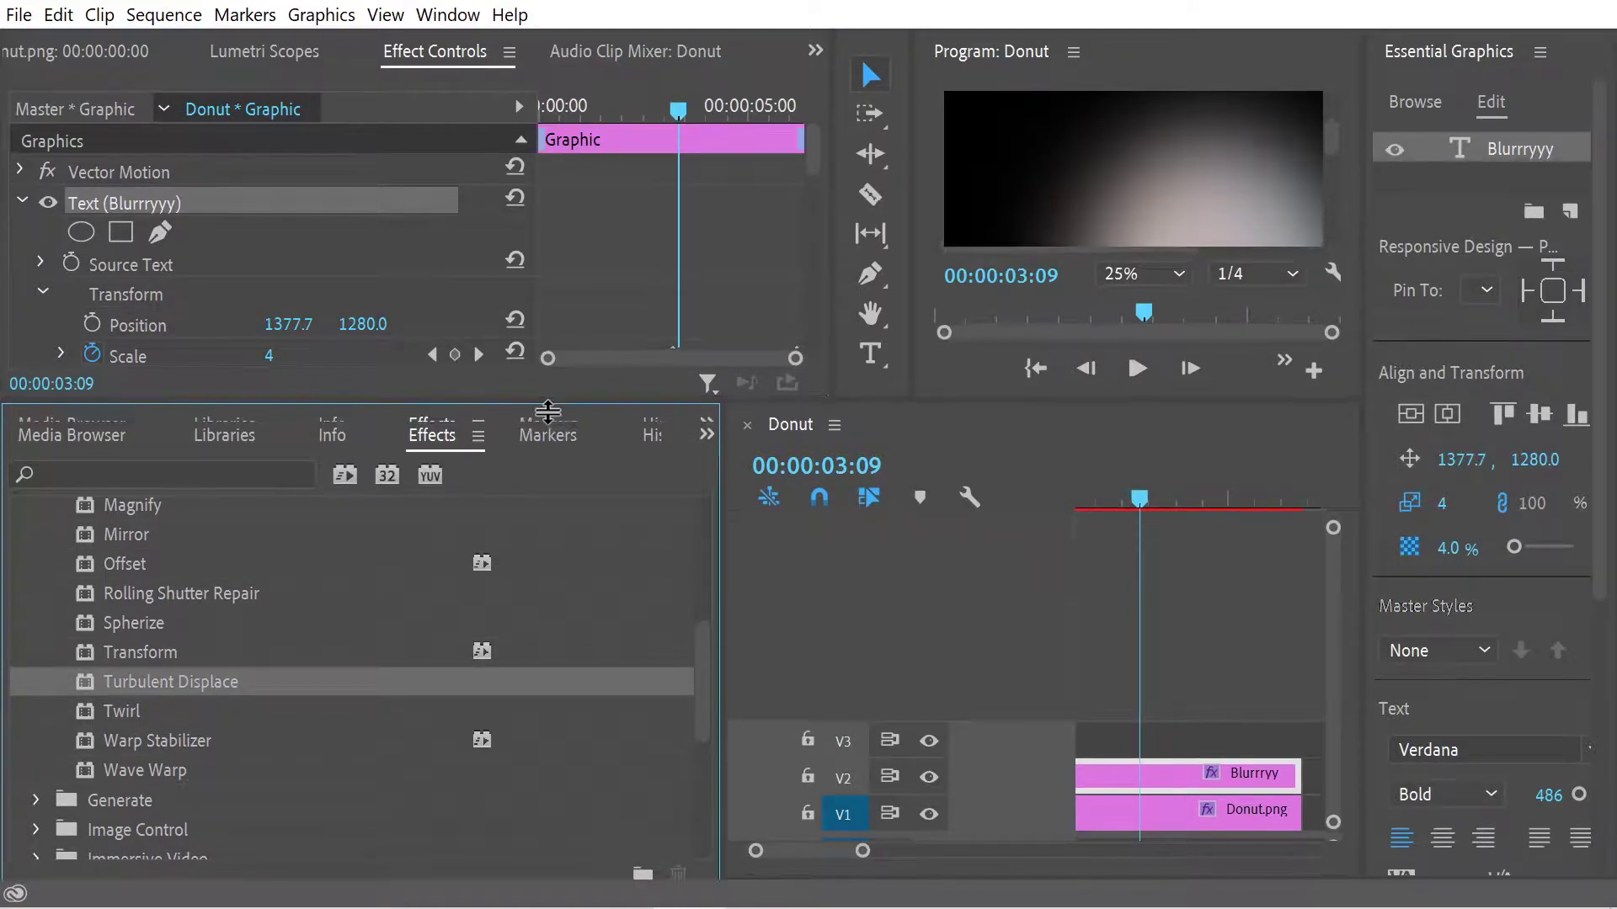
Enlarge Effect Controls, collapse the text properties, and apply Turbulent Displace to the Blurrryyy title (Amount 50)
left_click_drag(543, 399, 517, 580)
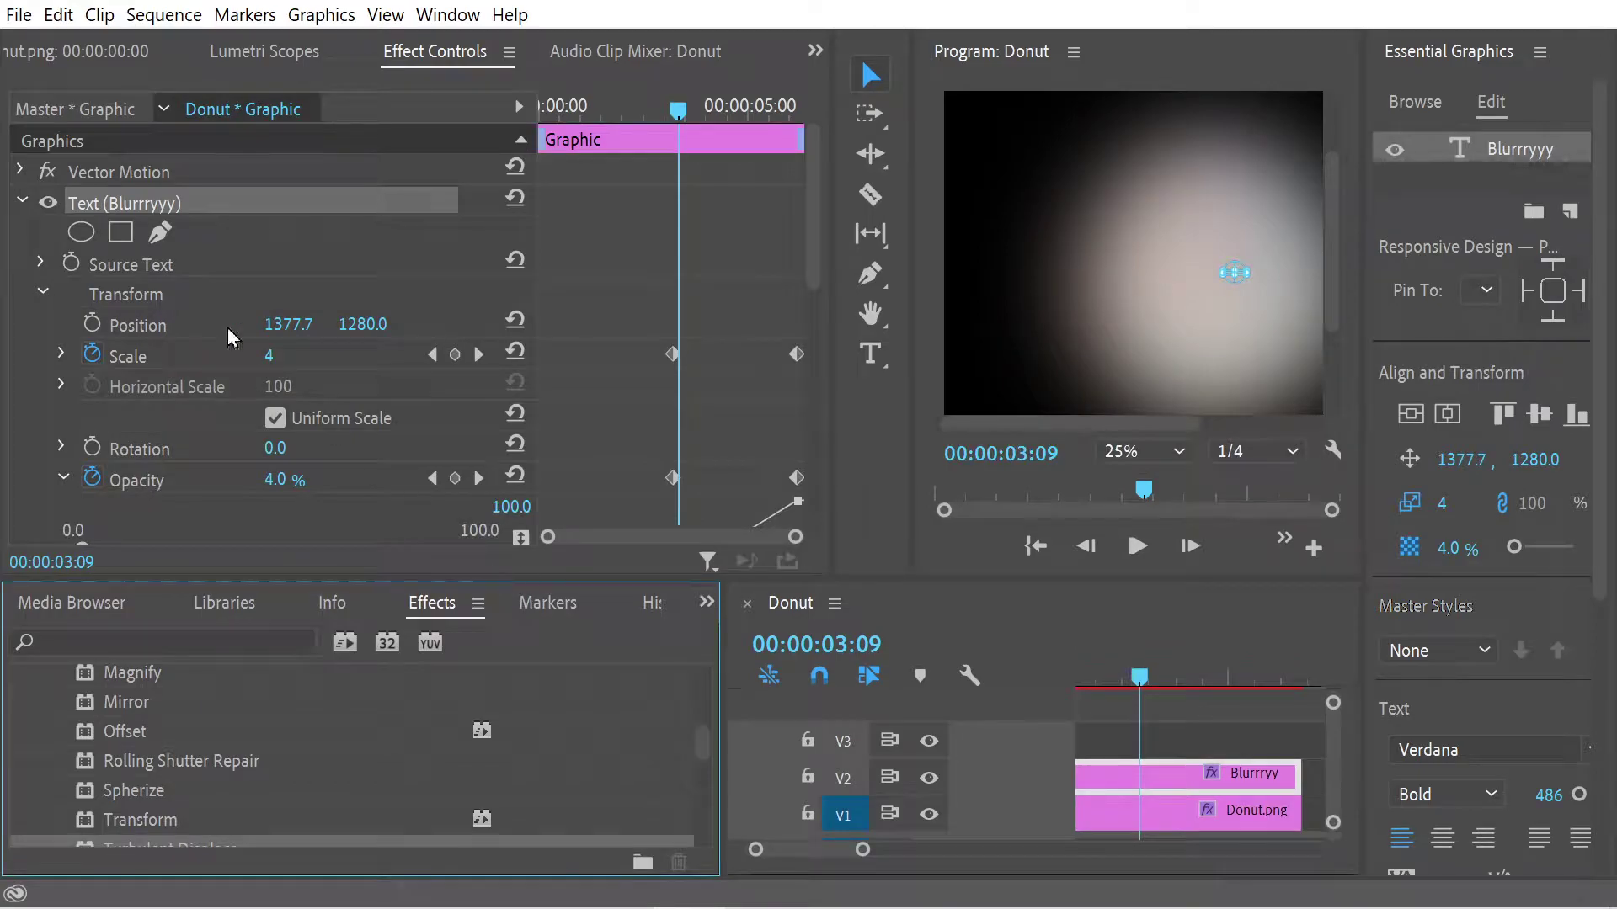
left_click(22, 202)
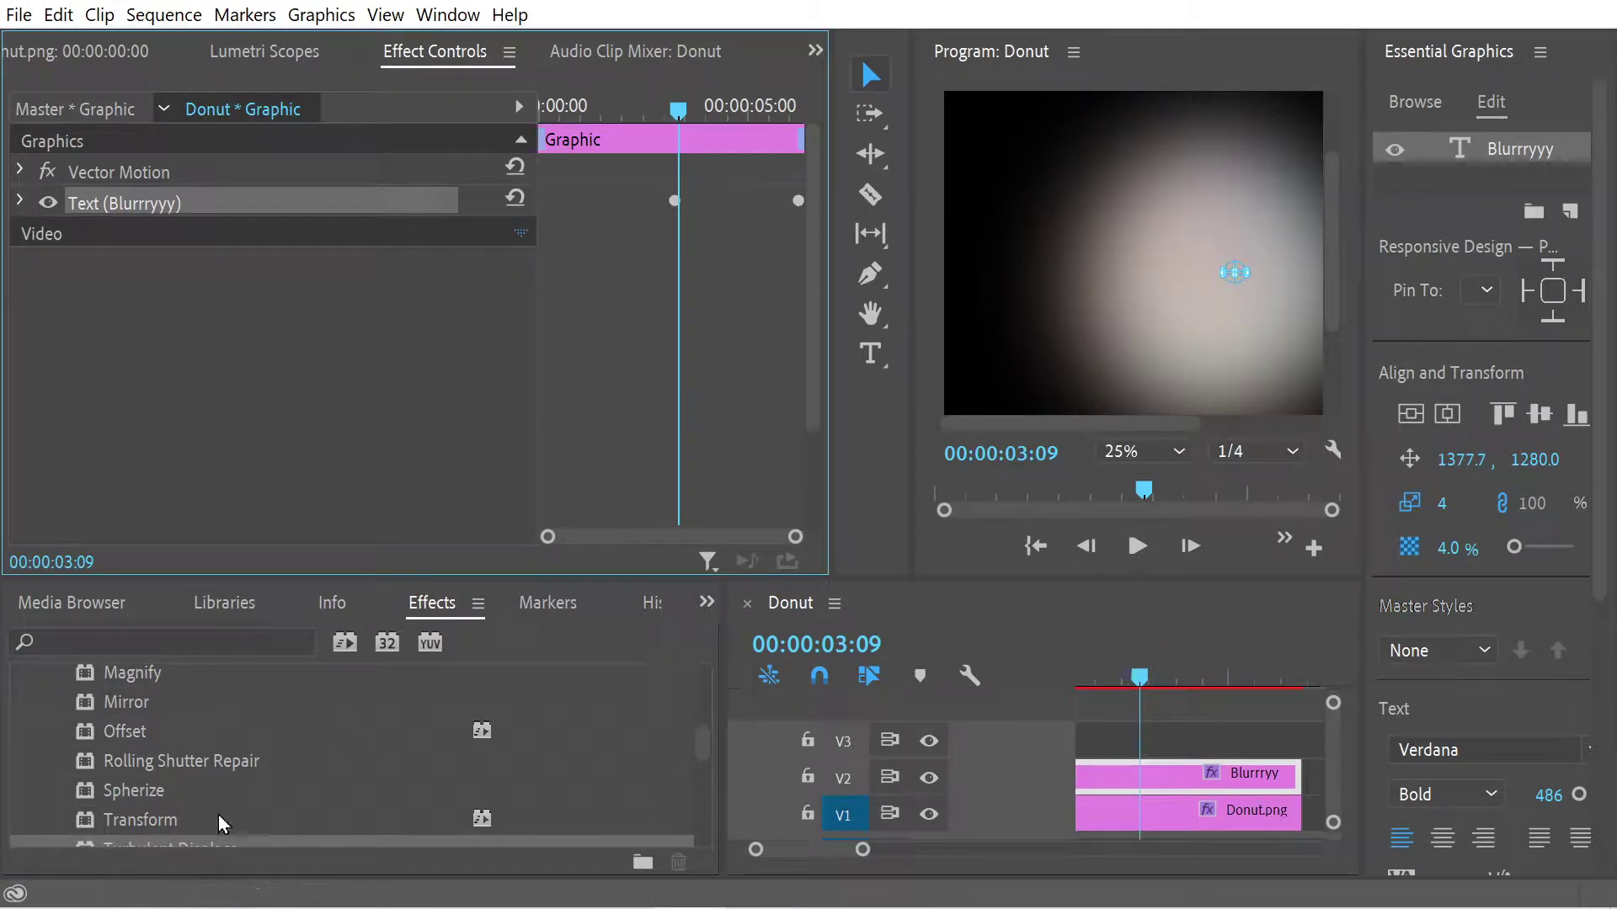
left_click_drag(206, 852, 269, 212)
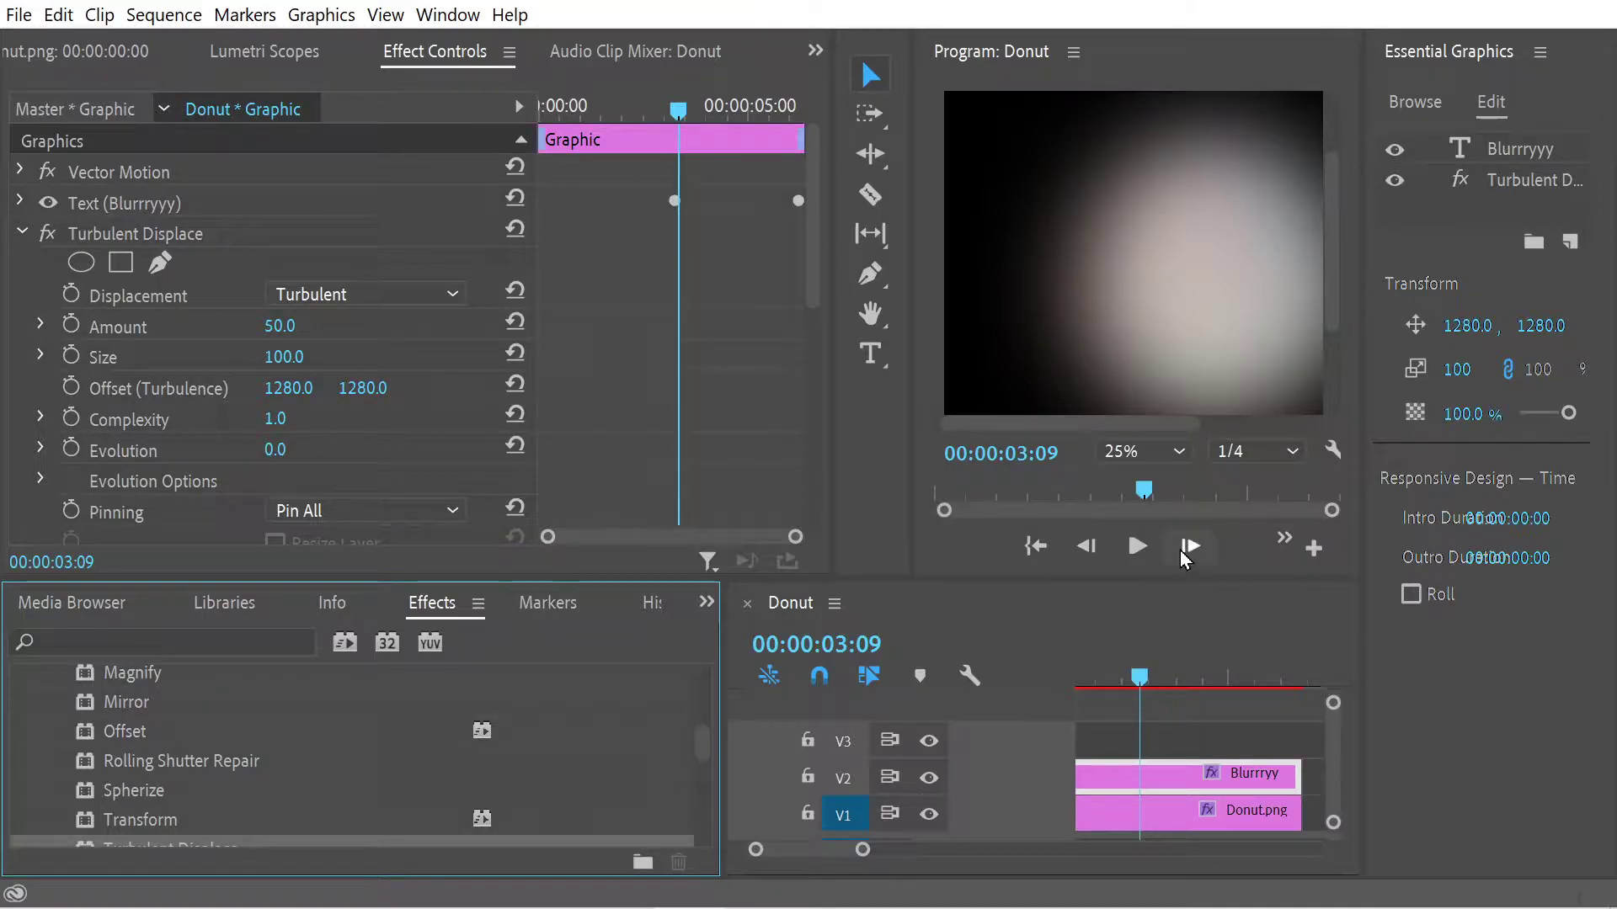
Close the Essential Graphics panel and resize the panel dividers to widen the Program monitor
left_click(1541, 53)
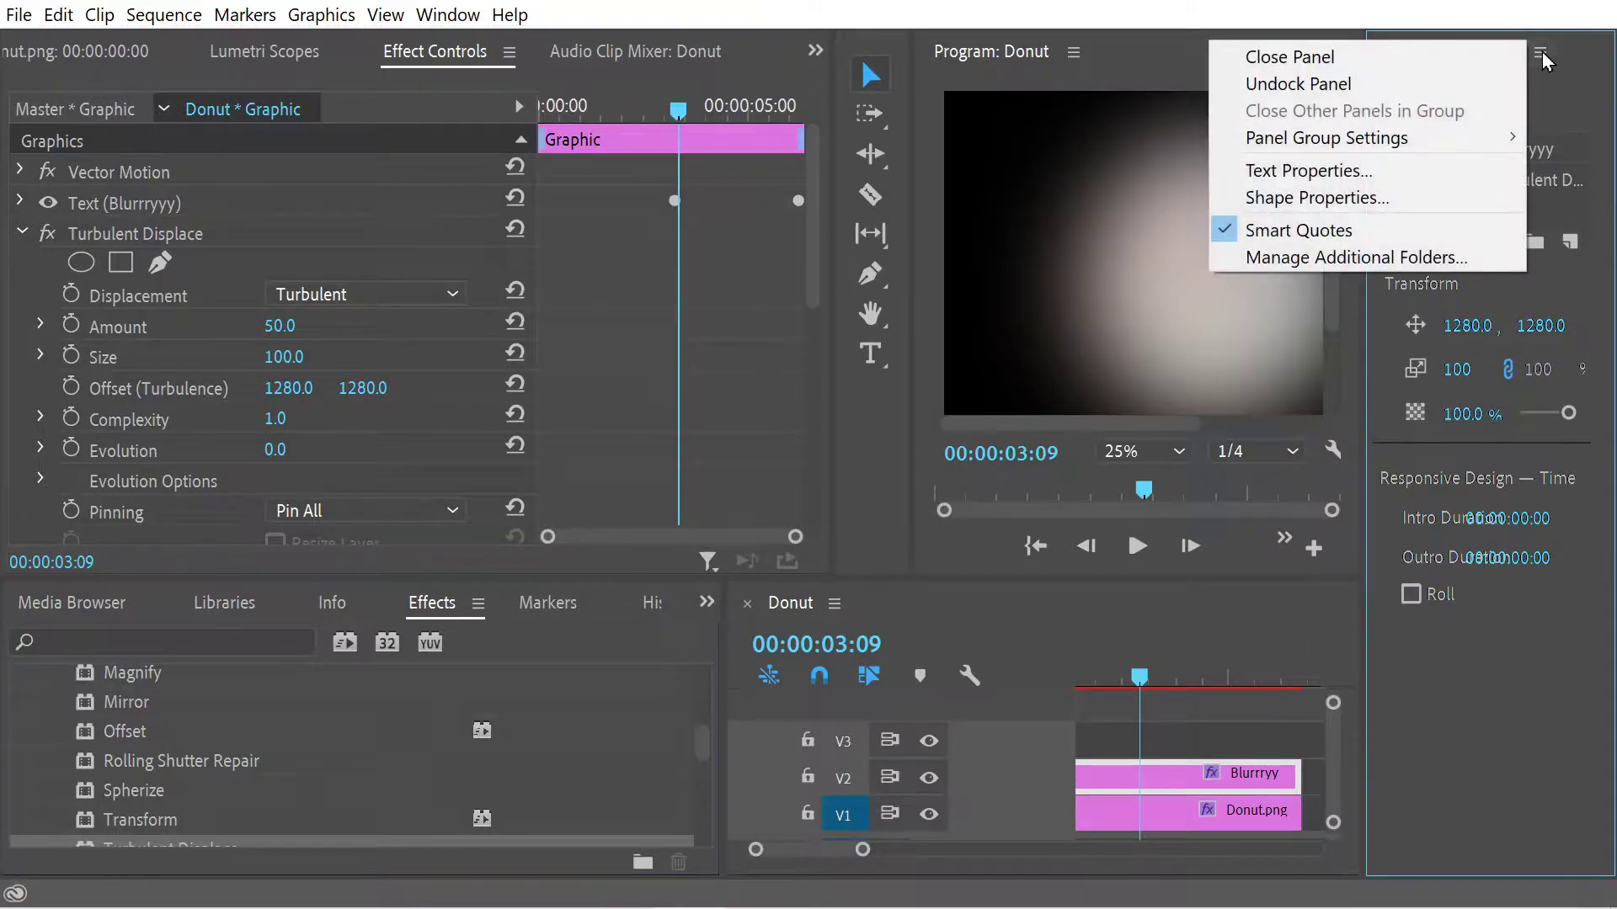
left_click(1476, 59)
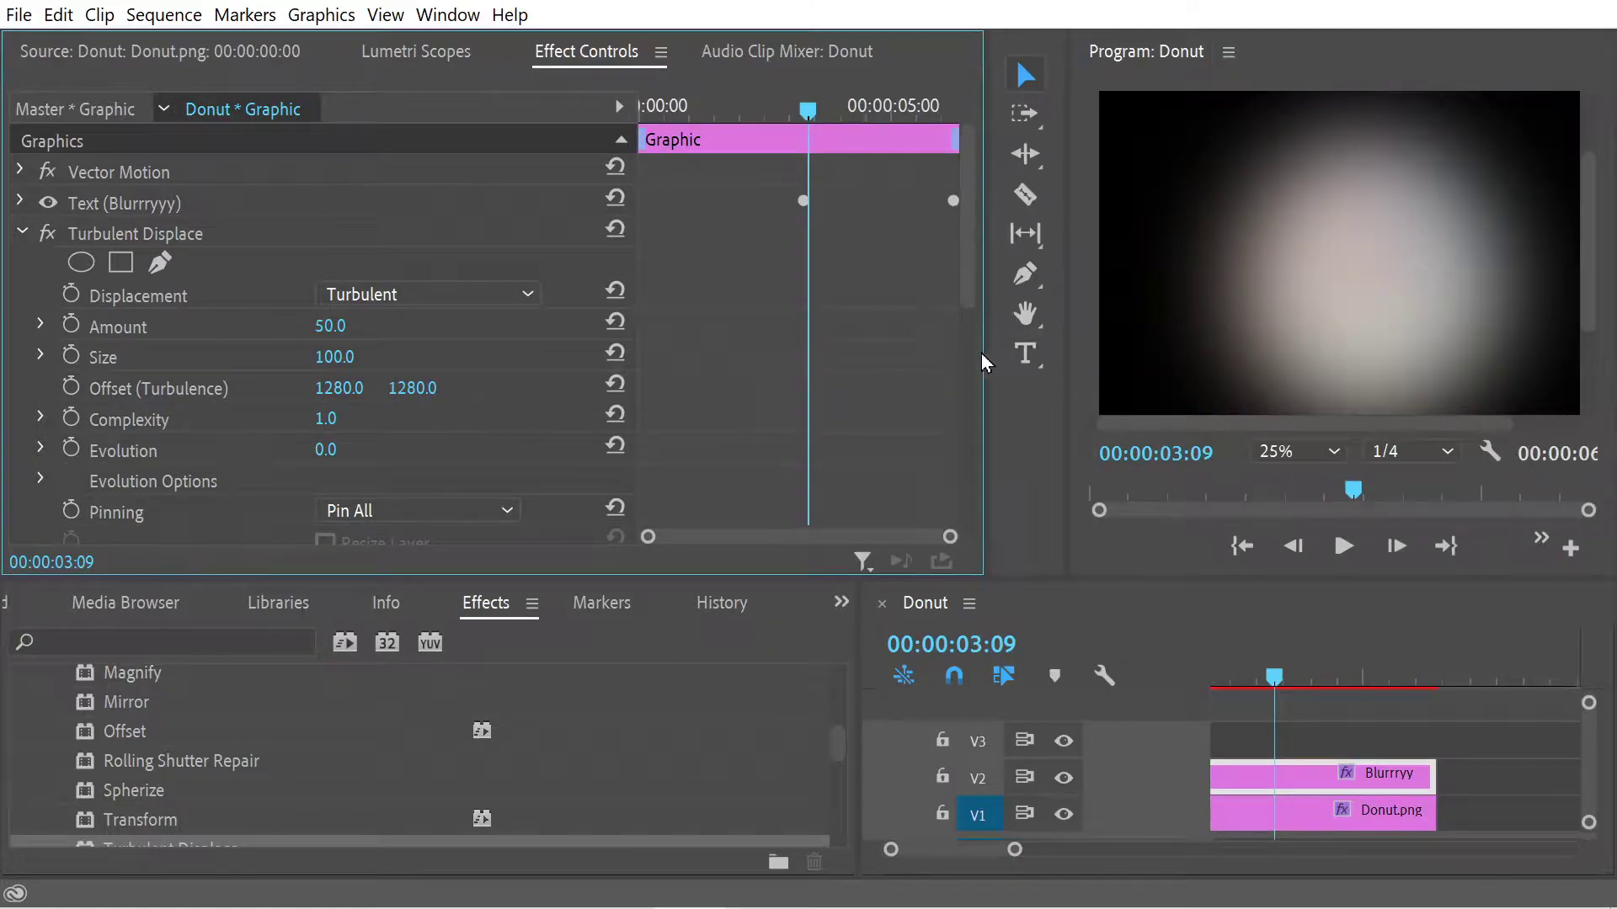
left_click_drag(984, 352, 877, 352)
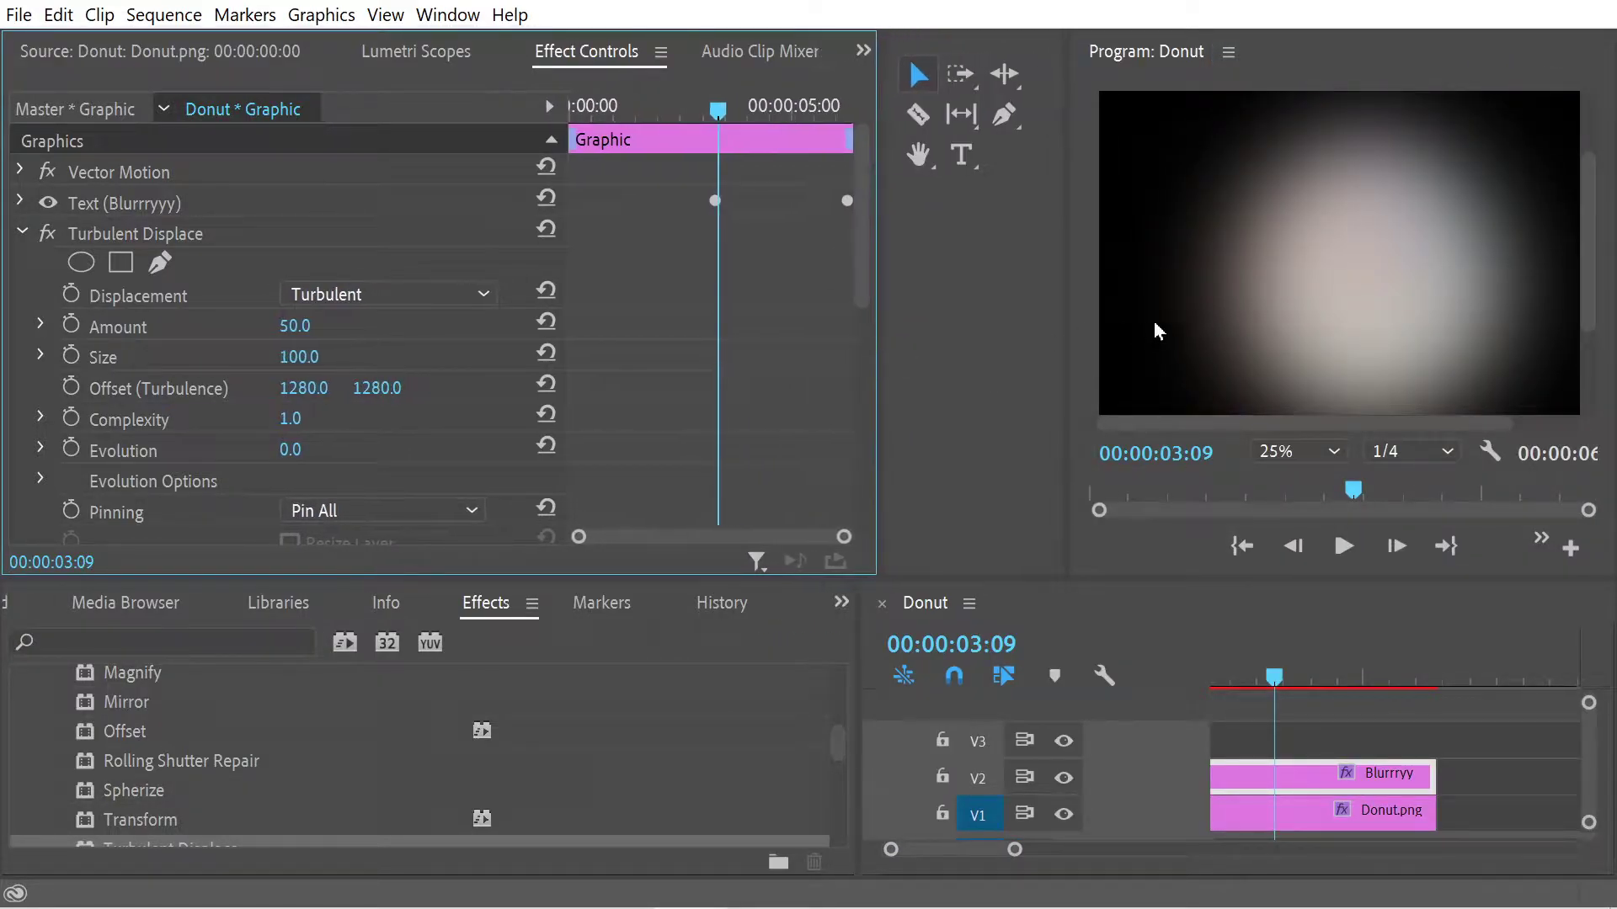
left_click_drag(1064, 319, 920, 302)
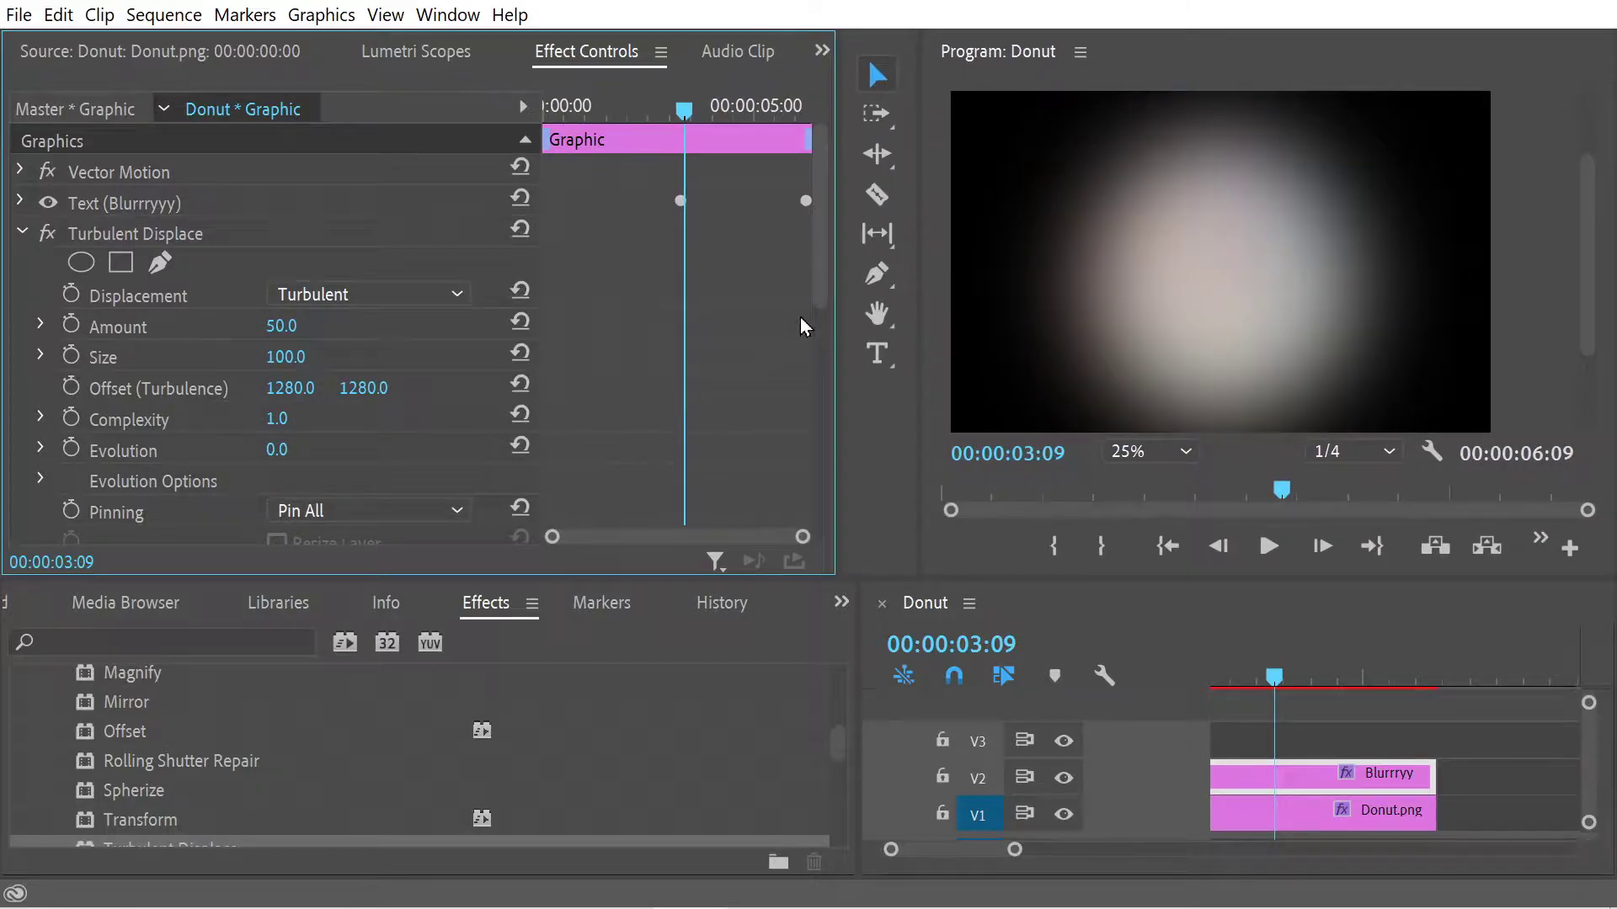
Keep the title's Displacement type as Turbulent and scrub to preview the warp
left_click(375, 297)
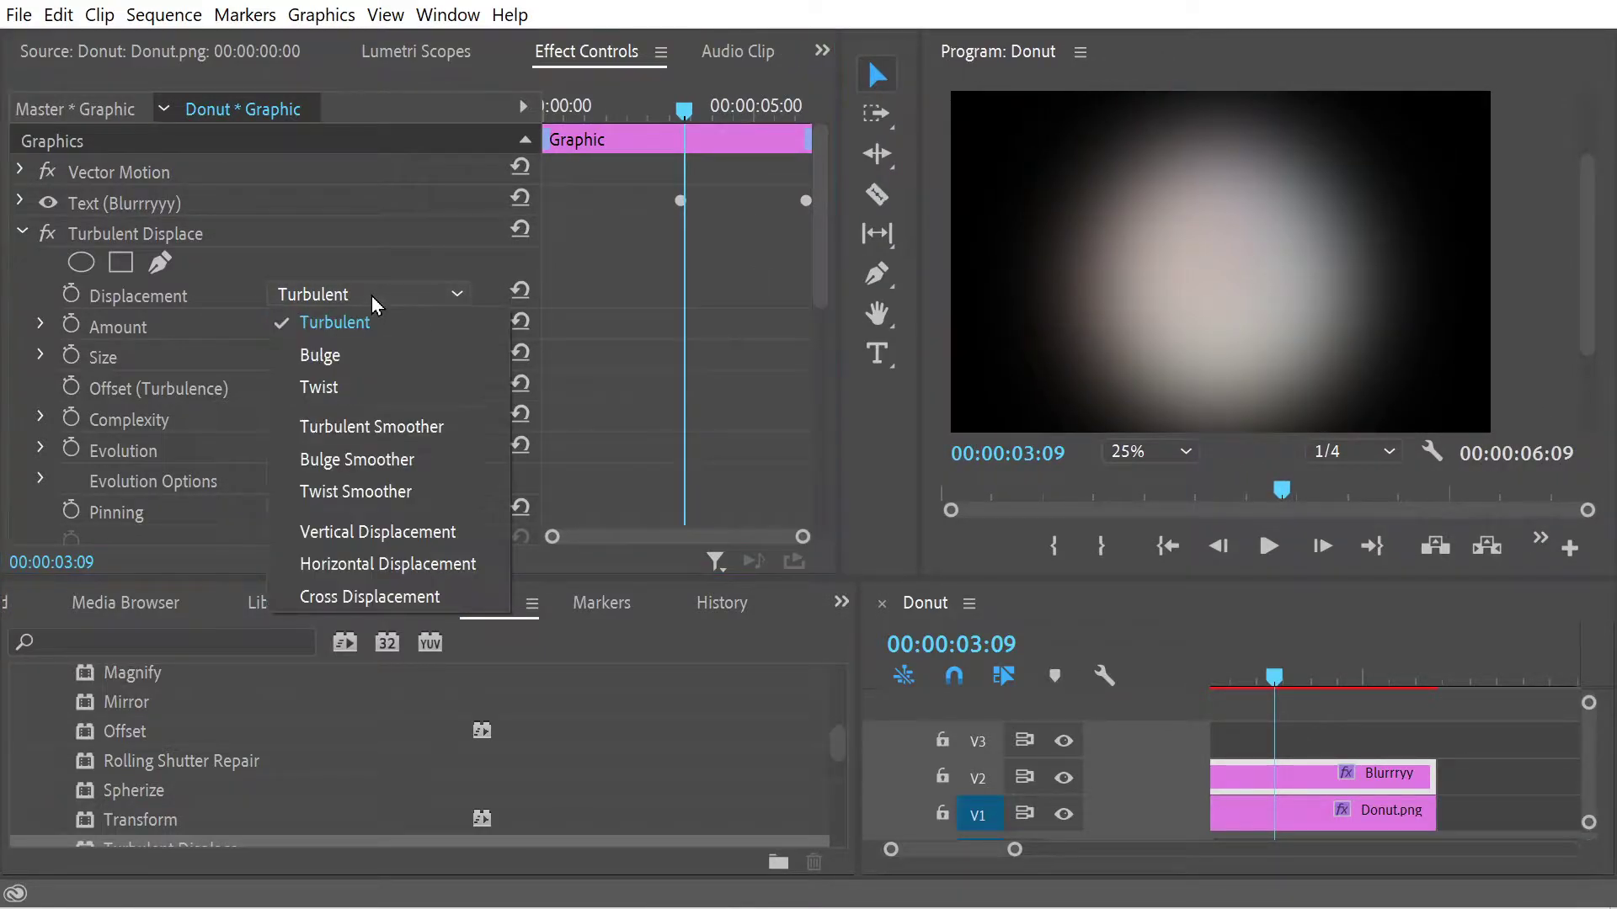
left_click(371, 296)
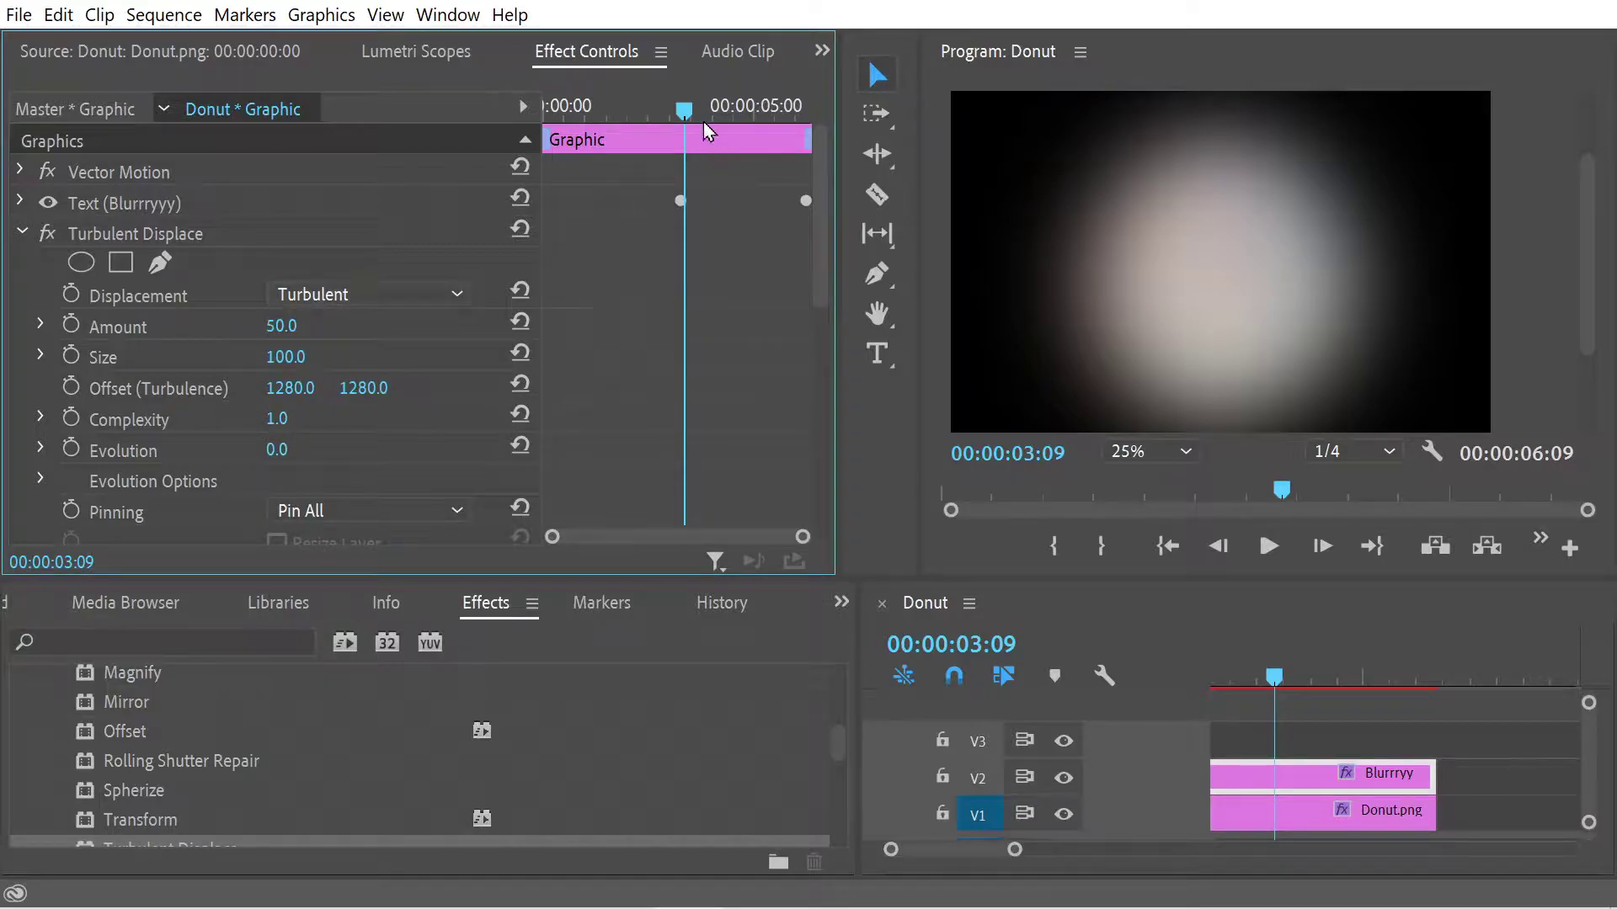
left_click_drag(704, 118, 817, 185)
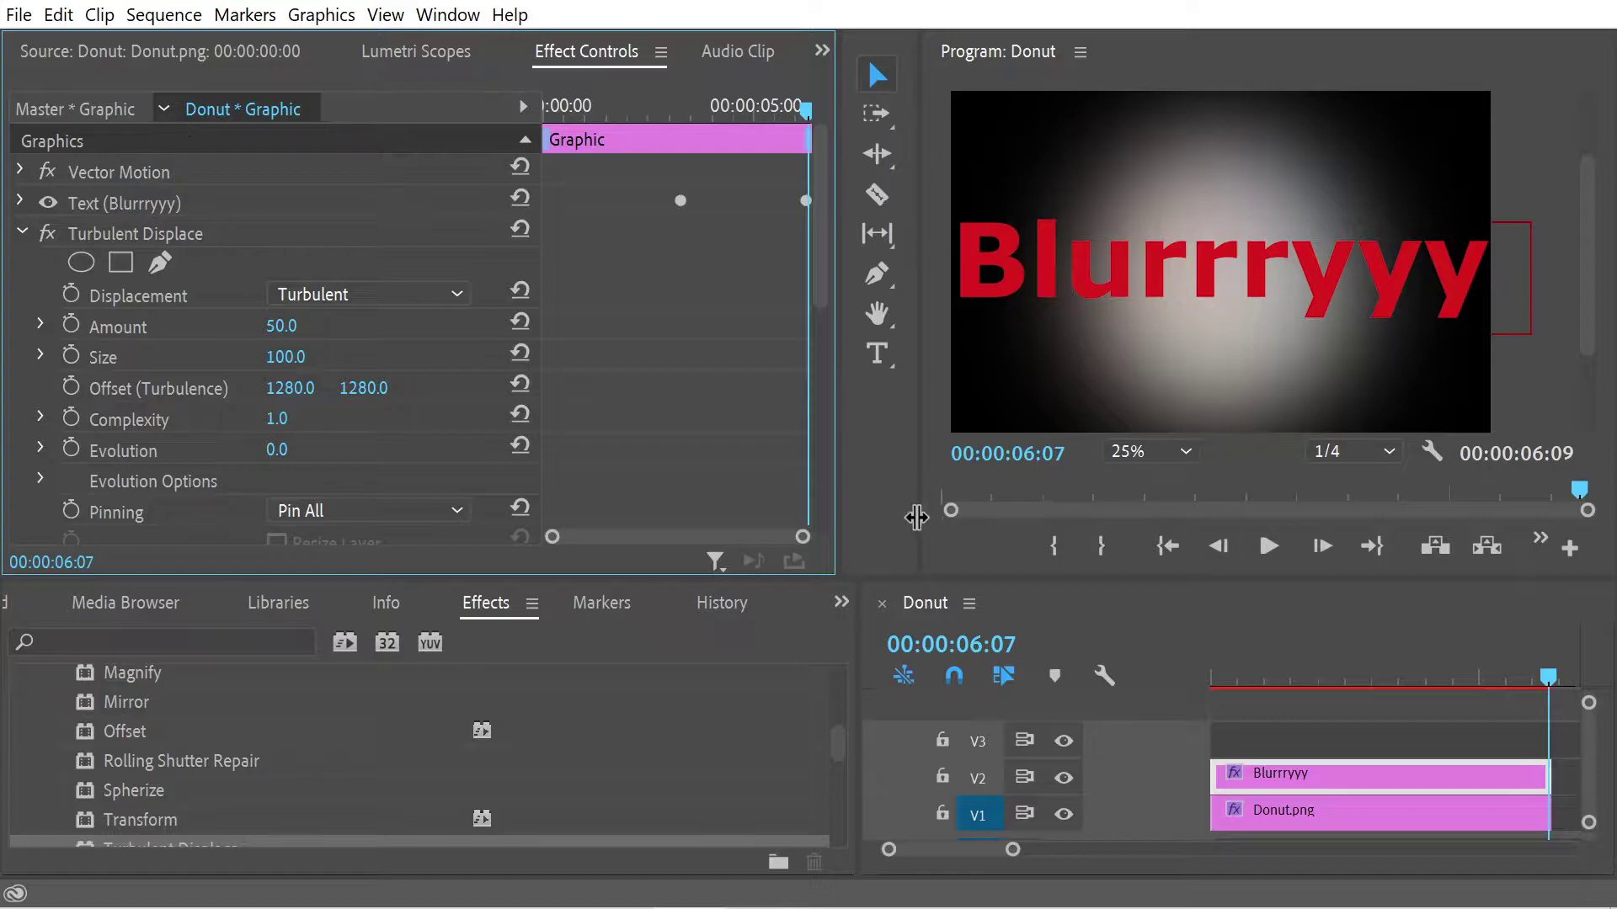
Select Donut.png on V1, collapse its Motion properties, and apply Turbulent Displace at default Amount 50
left_click(1288, 822)
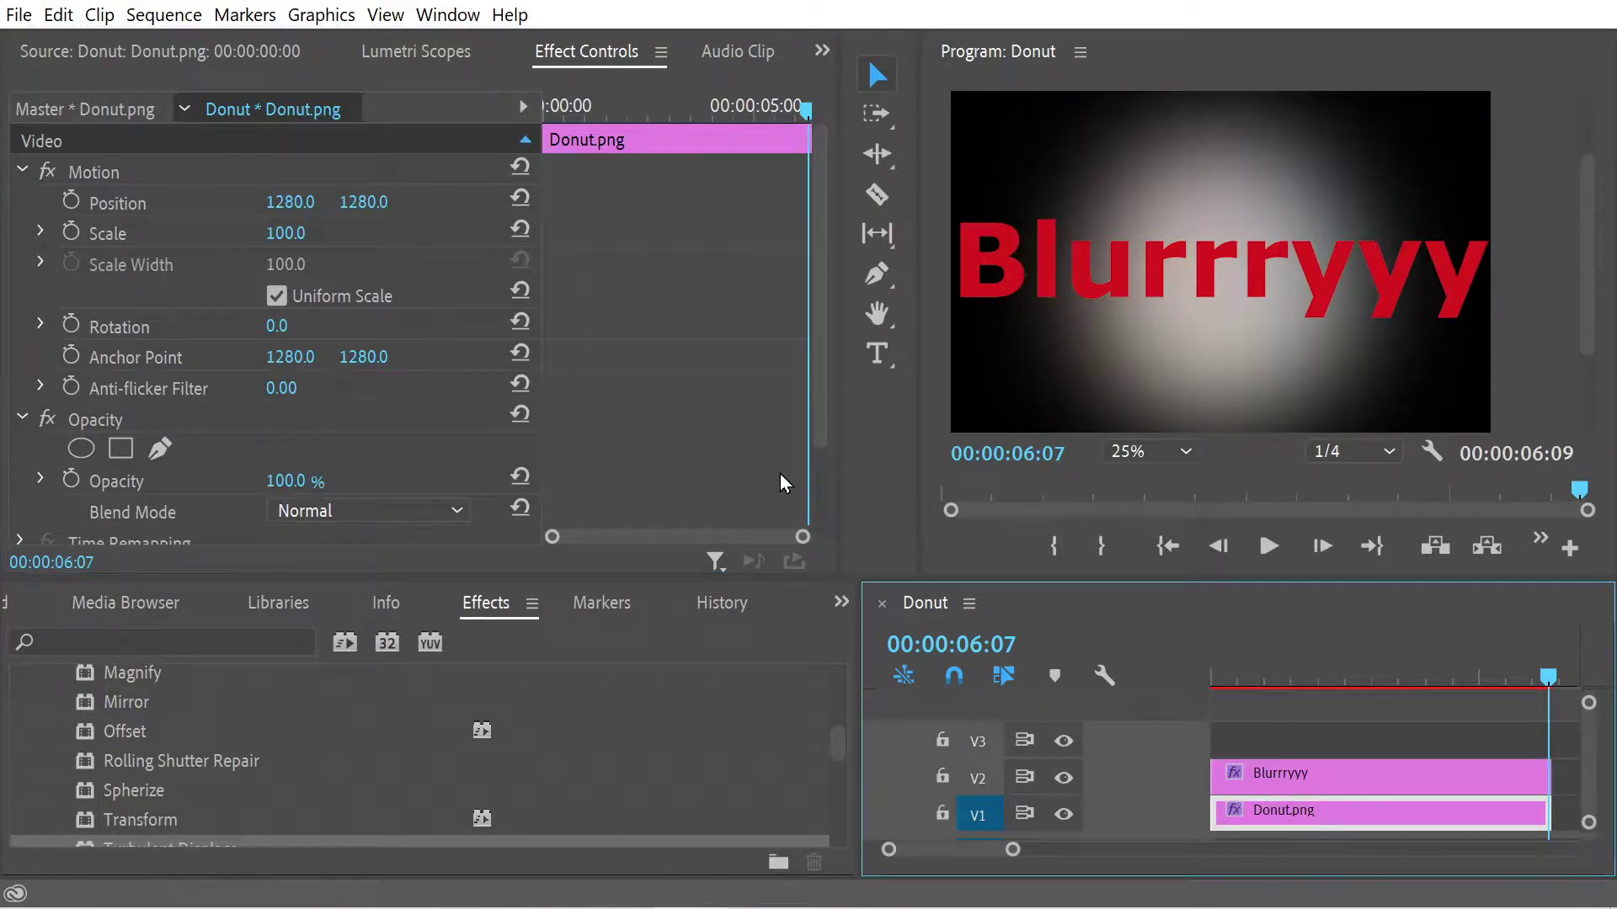
left_click(22, 171)
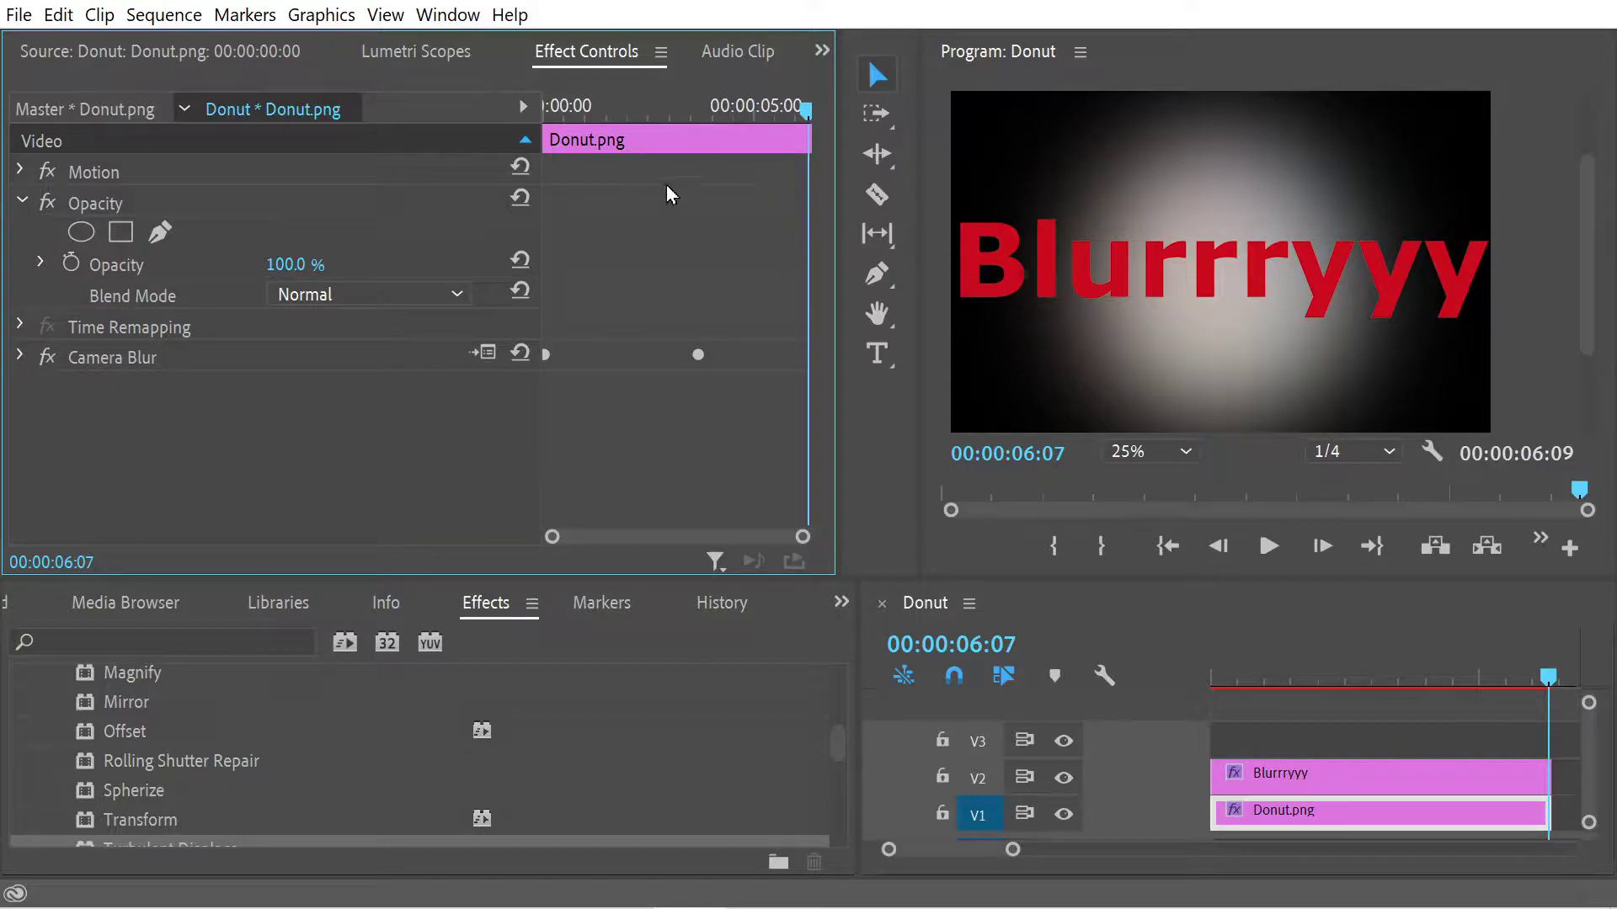
left_click_drag(634, 114, 549, 177)
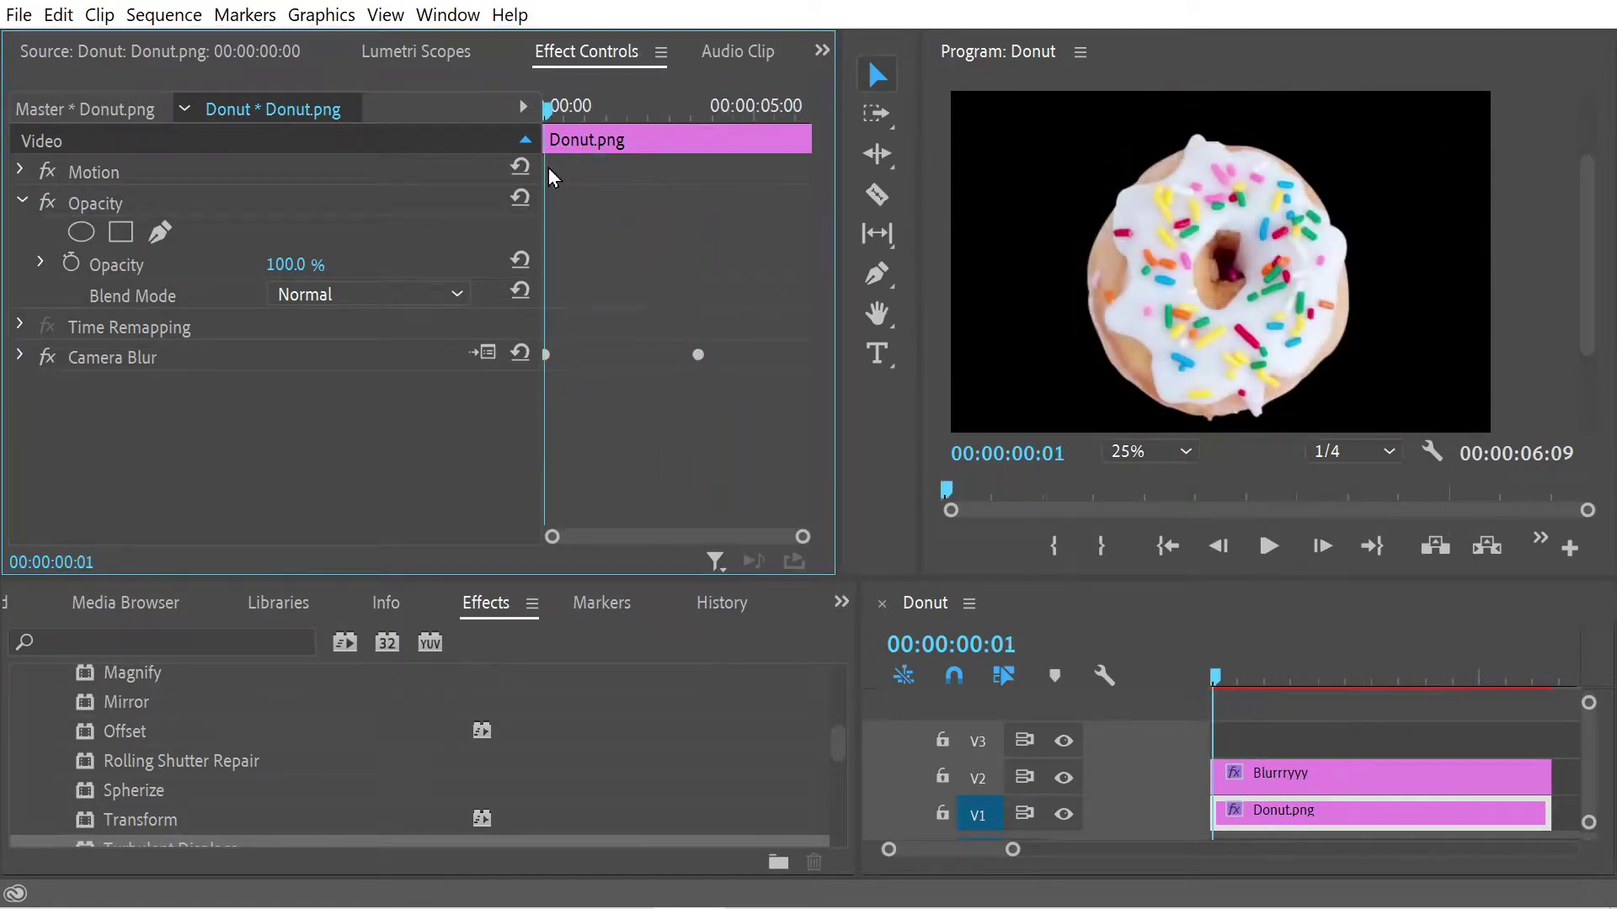
left_click_drag(162, 855, 189, 450)
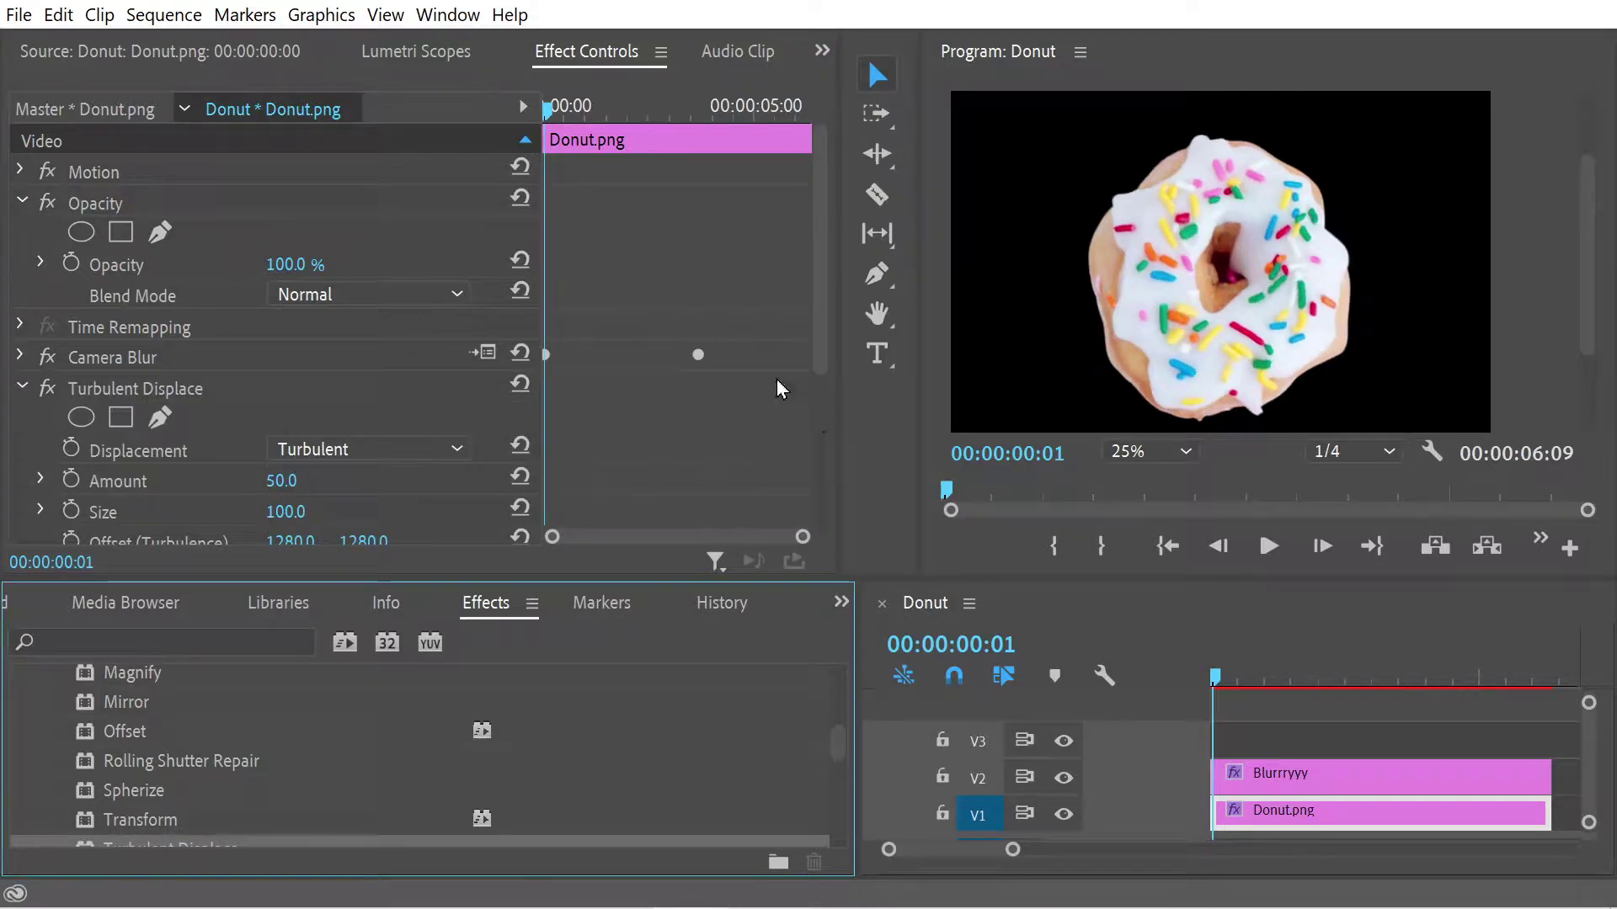
left_click_drag(555, 107, 539, 164)
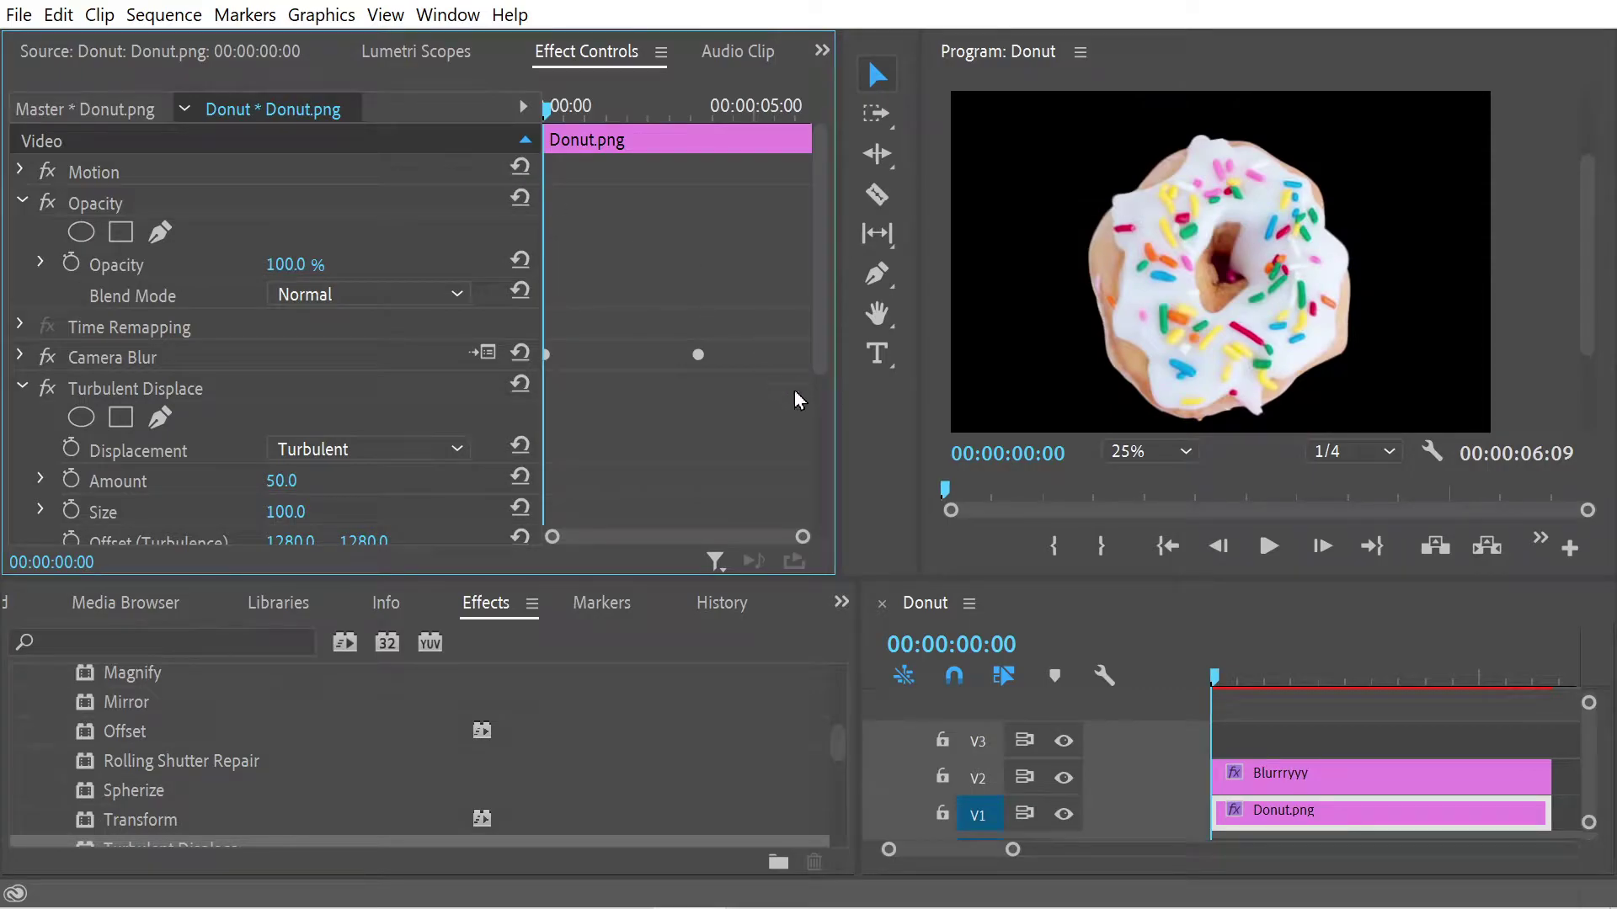
Return to 00:00:00:00 and enable keyframing on the donut's Displacement
left_click_drag(821, 359, 815, 418)
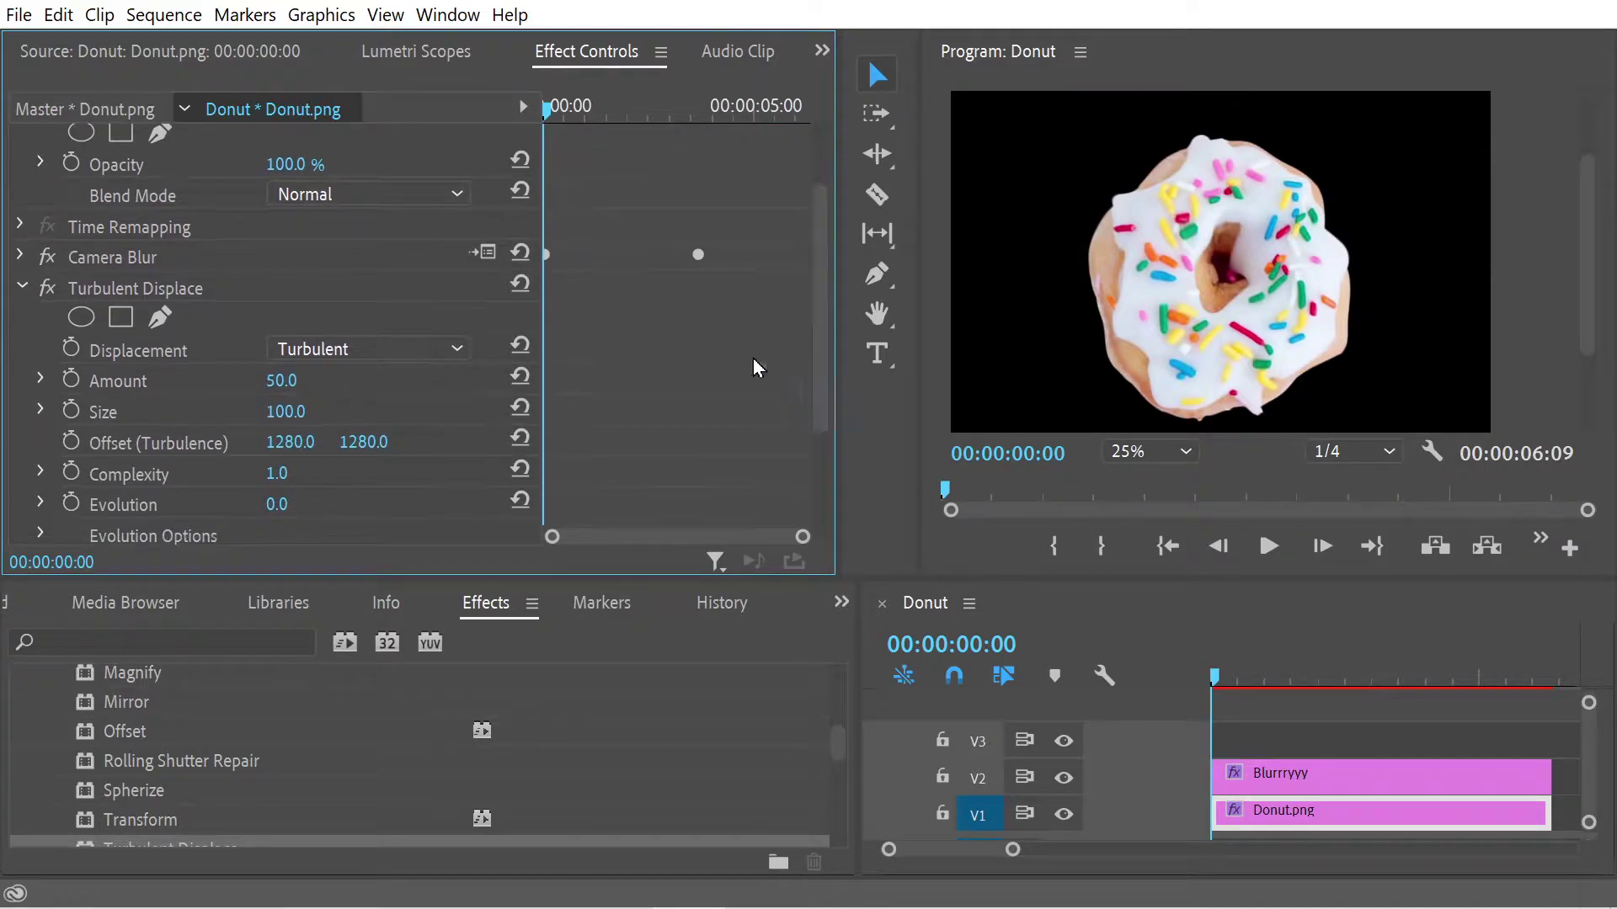
left_click_drag(584, 116, 532, 128)
left_click(71, 347)
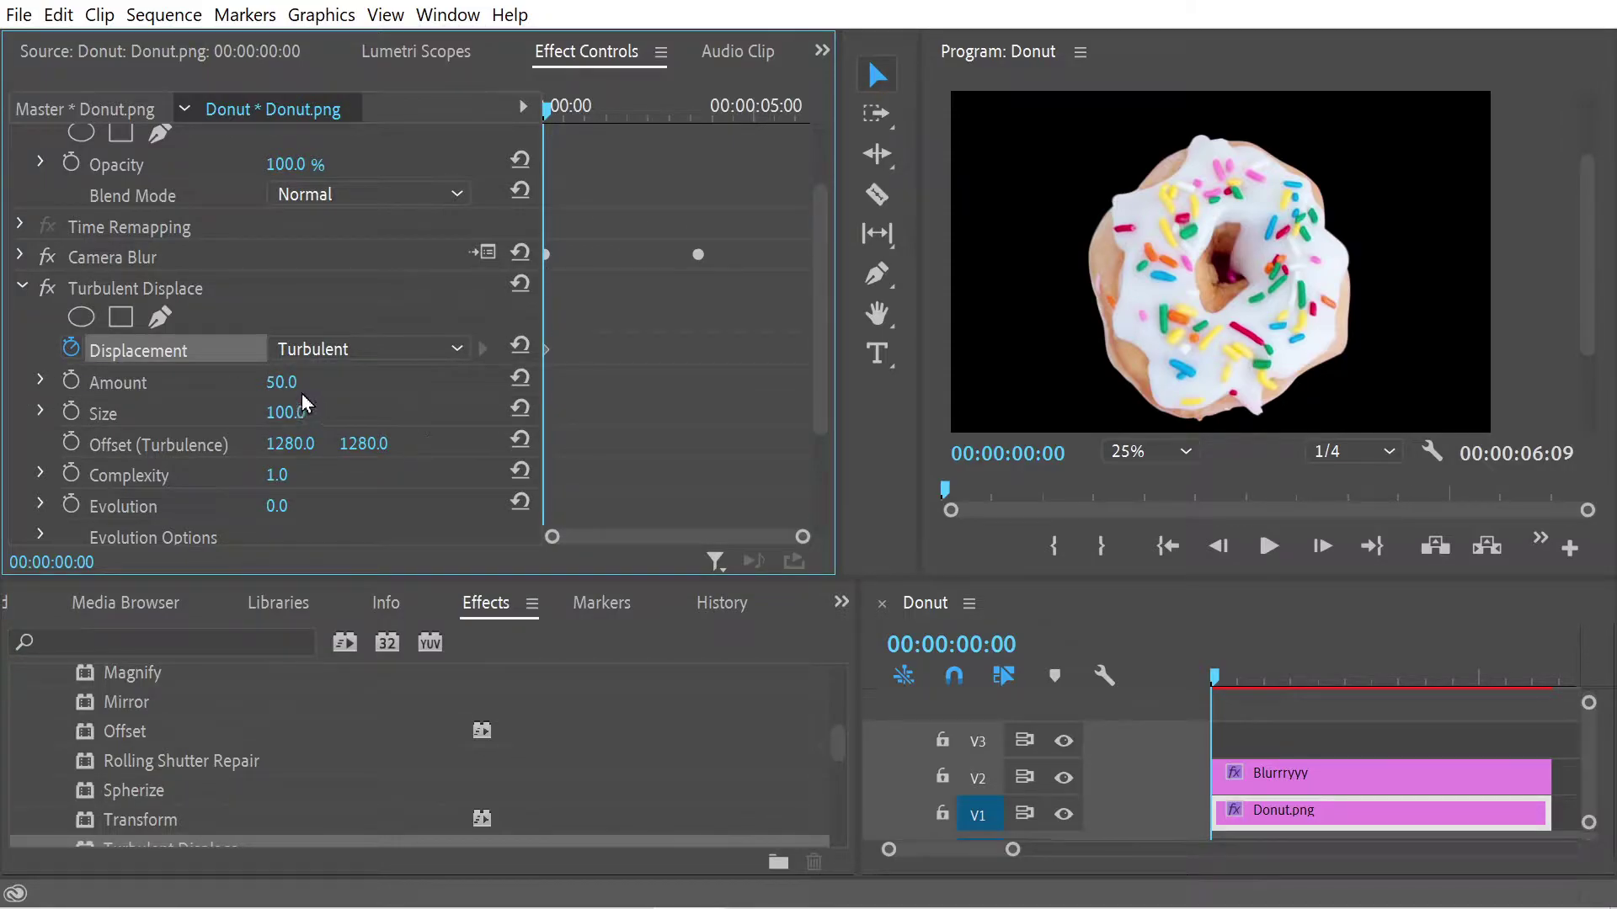
Test higher Amount values by scrubbing, then set the donut's Amount to 0.0
left_click_drag(286, 383, 420, 383)
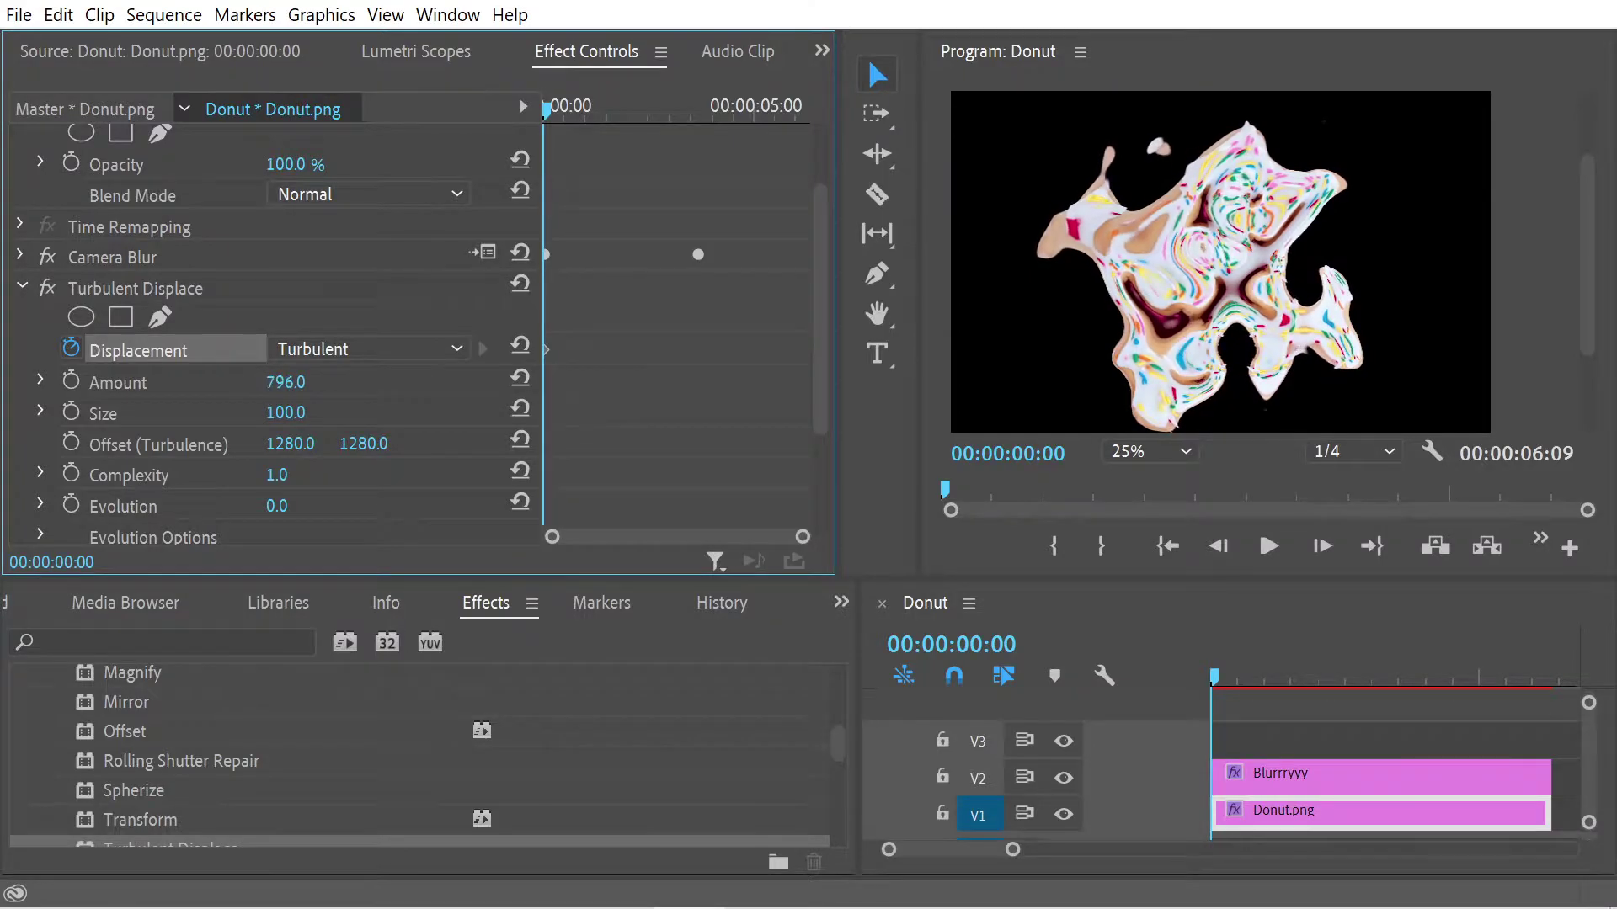
left_click_drag(286, 383, 457, 384)
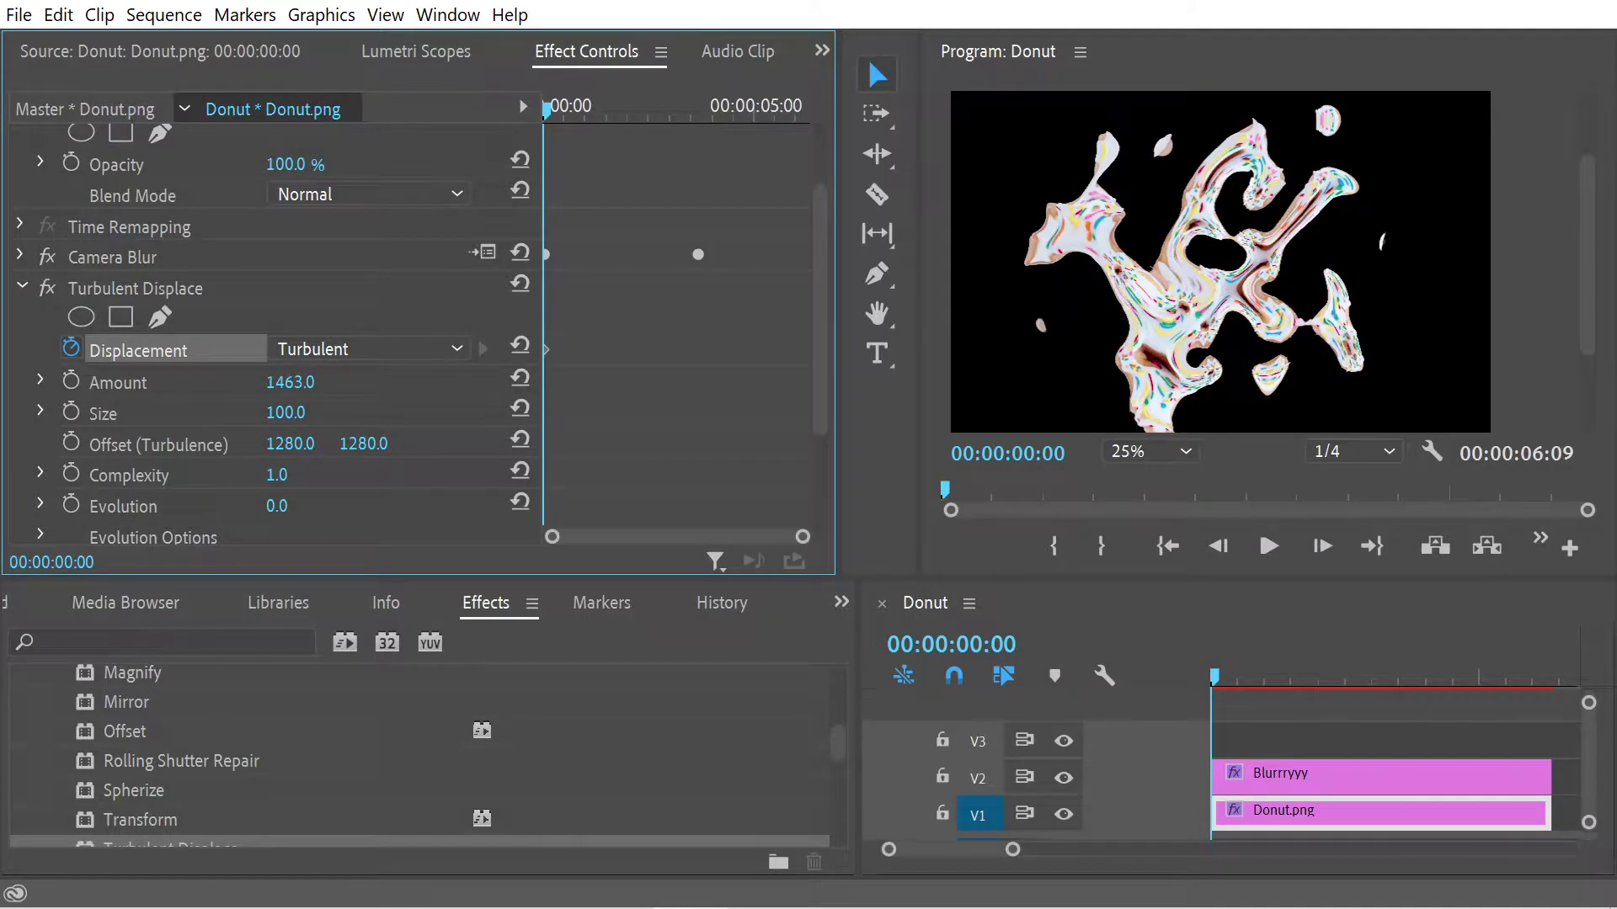
left_click_drag(290, 384, 246, 383)
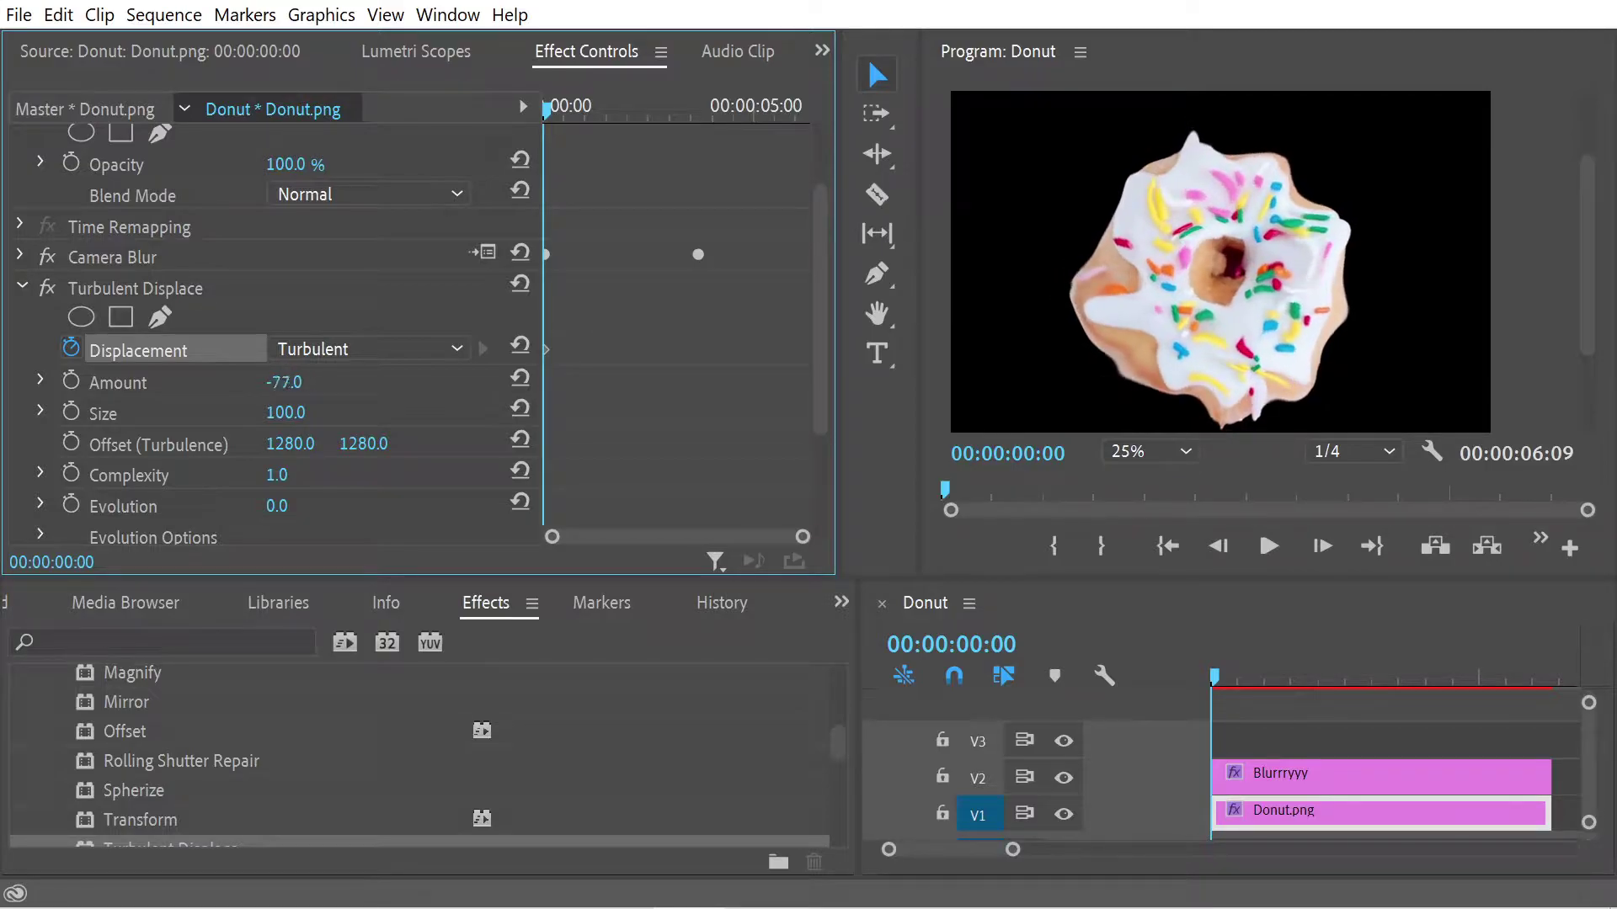
left_click_drag(313, 381, 307, 375)
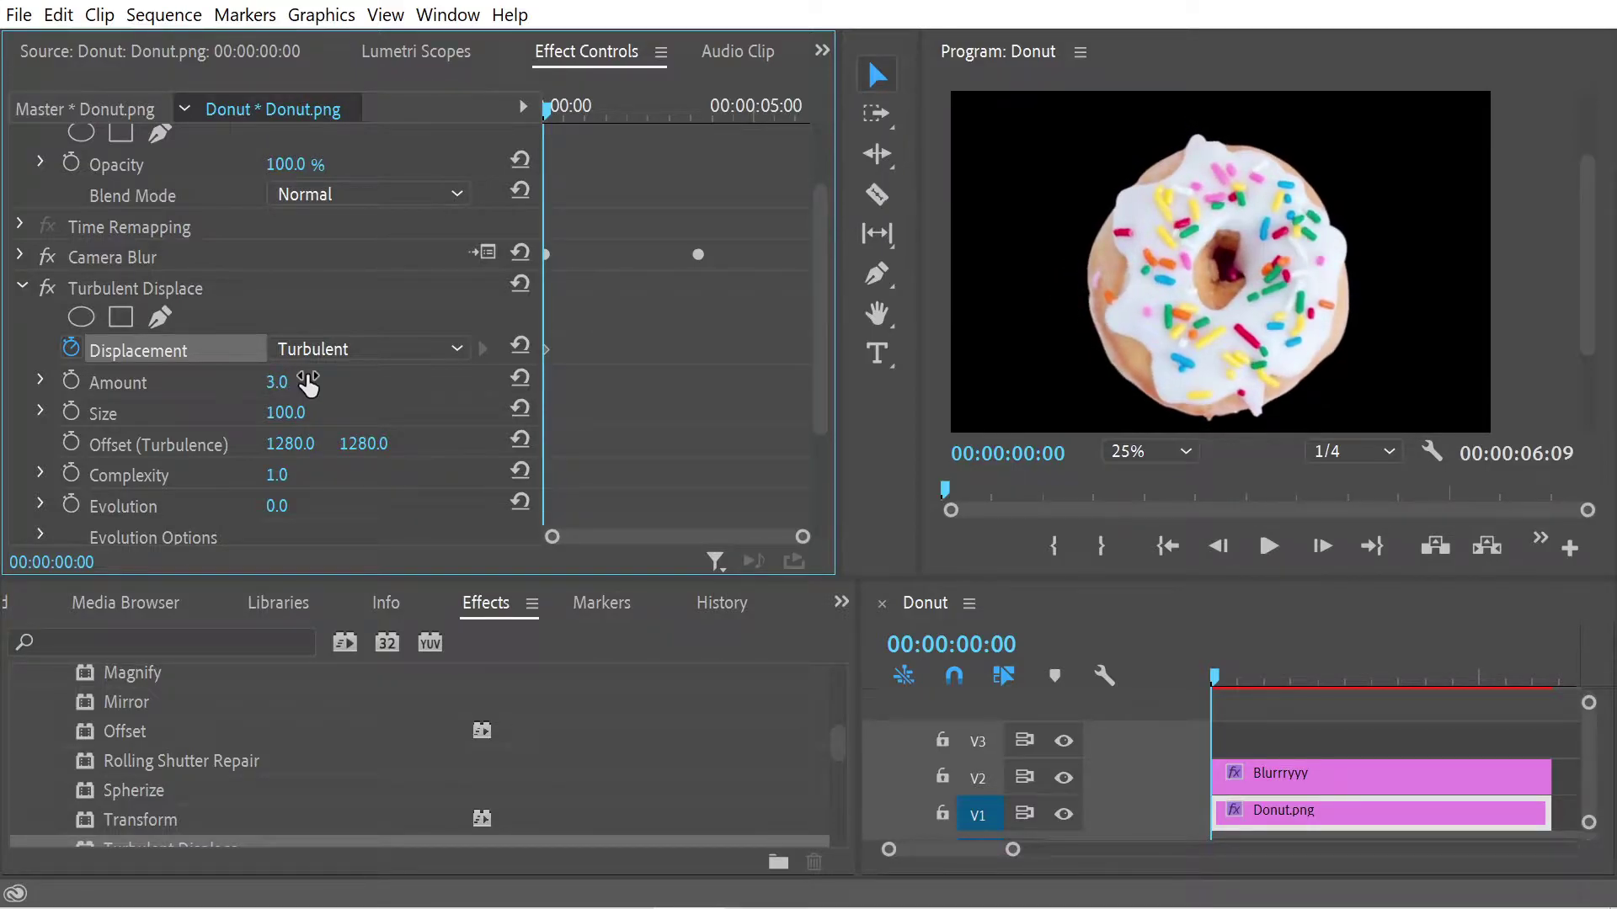
left_click(308, 374)
type("0")
key("Return")
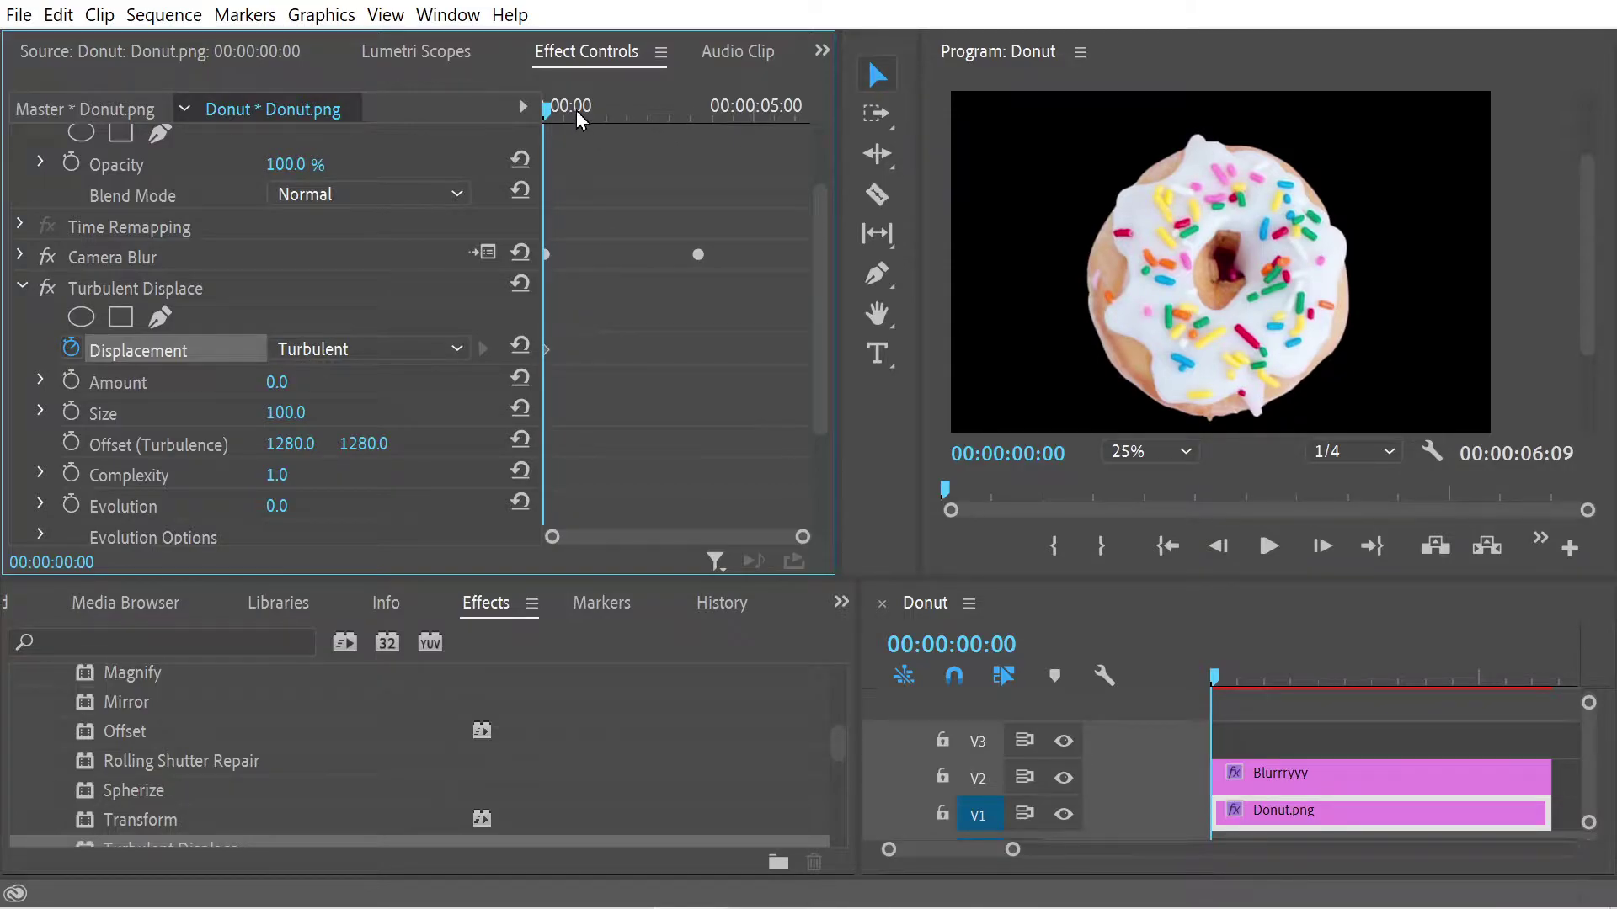
left_click_drag(576, 111, 687, 123)
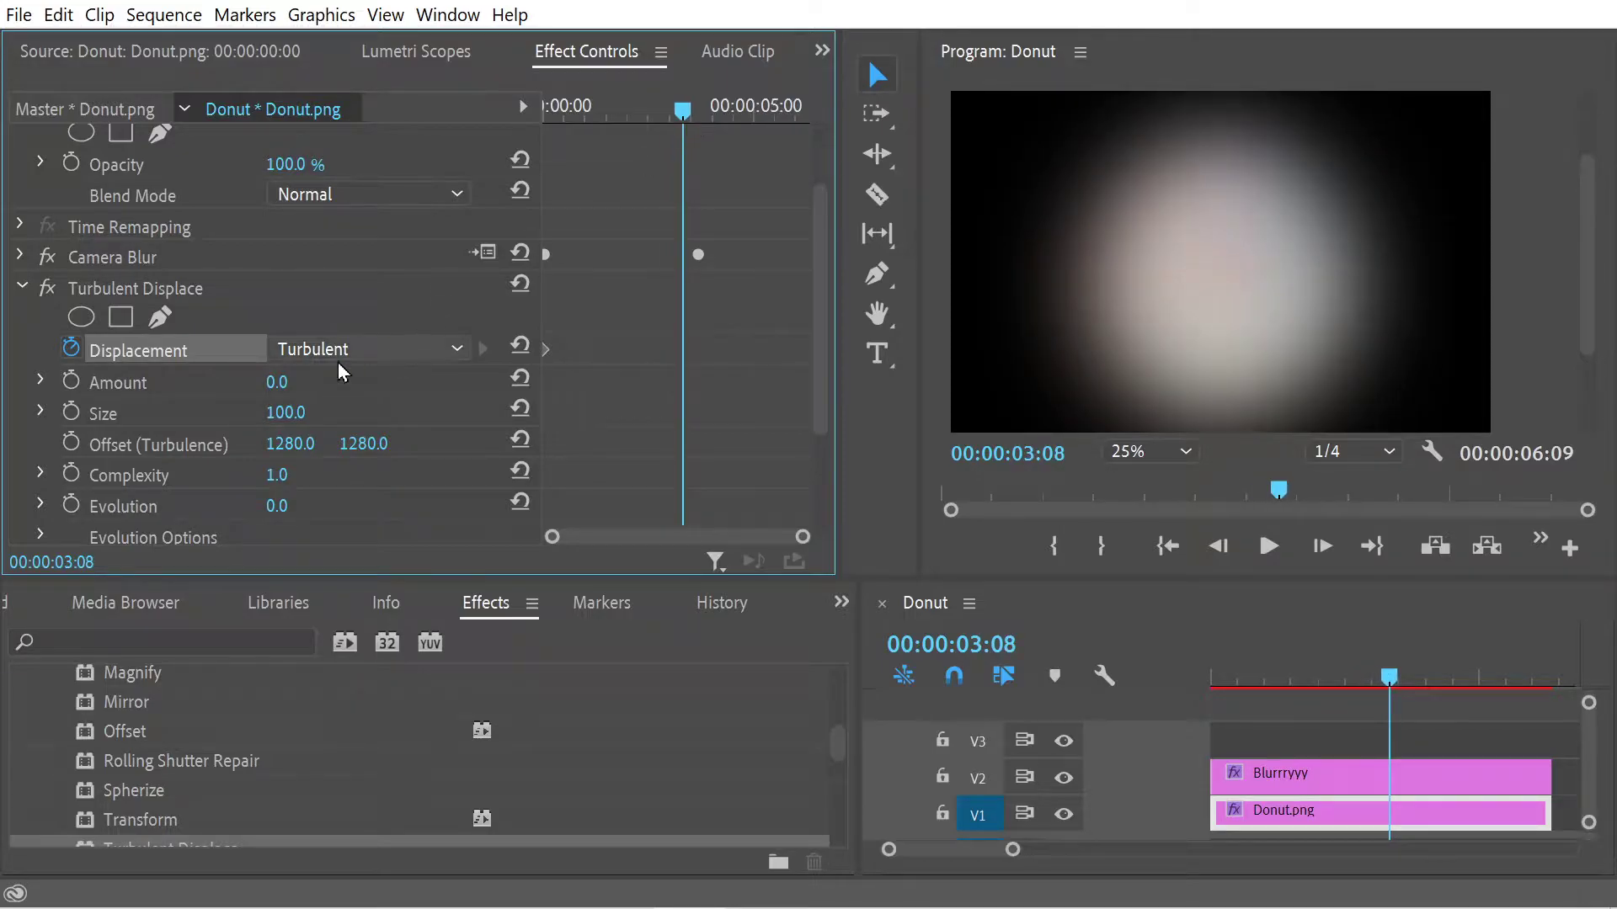
Raise the Amount at a later time, then set it to 0.0 at the first frame
left_click_drag(277, 385, 1293, 386)
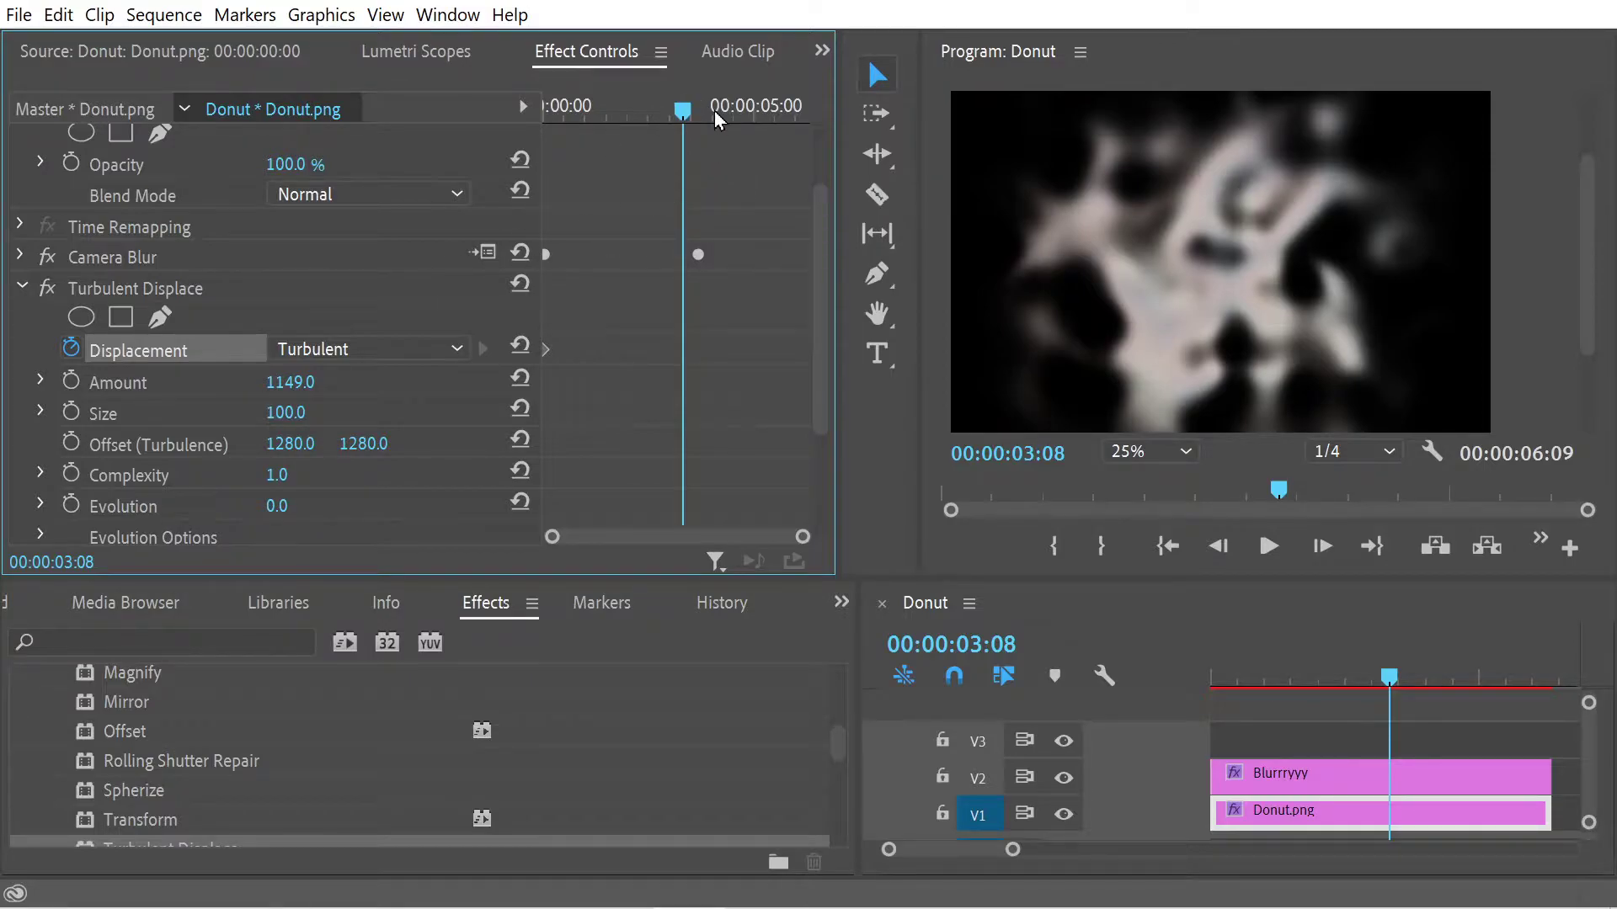
left_click_drag(714, 110, 507, 123)
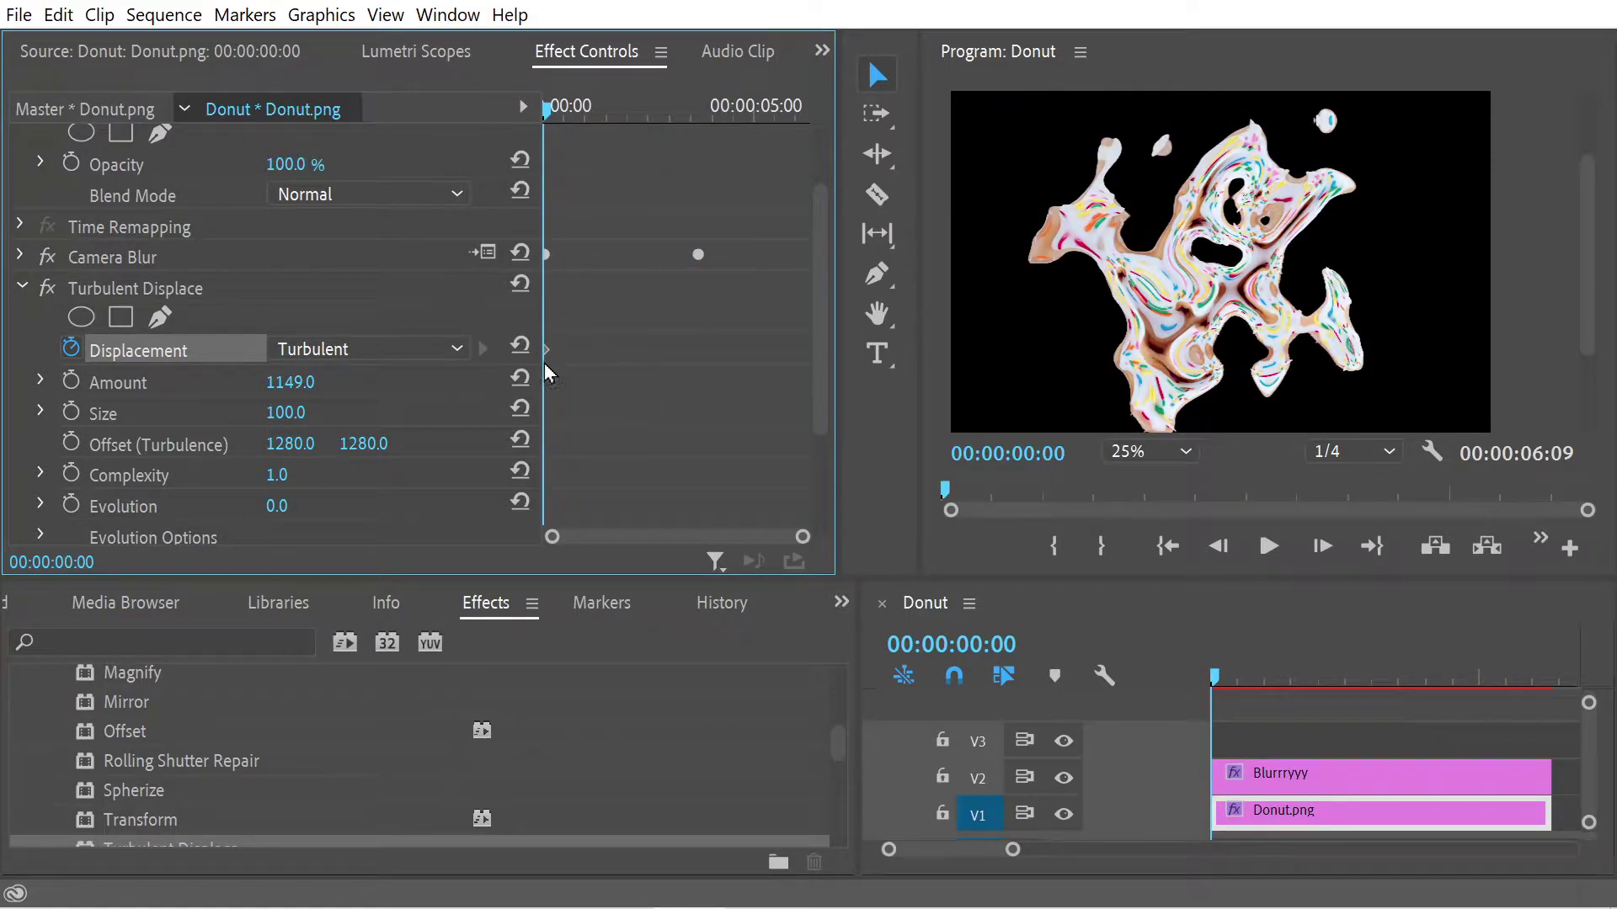
left_click(295, 382)
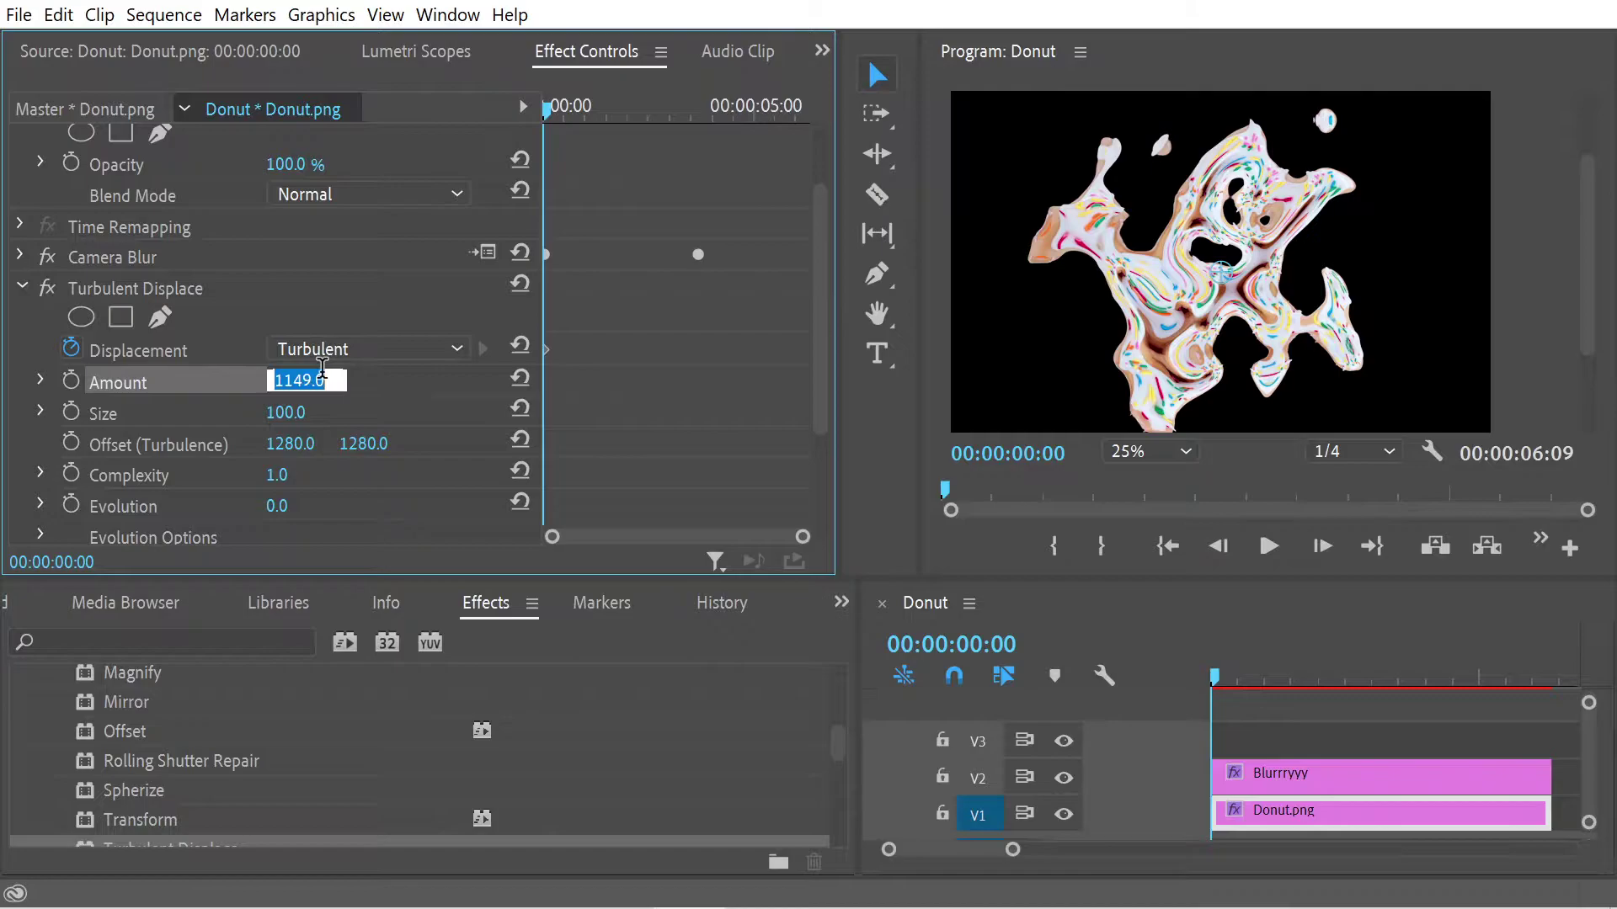
type("0")
key("Return")
Set the donut's Amount to 1000 at 00:00:03:17 and play the sequence from the start
left_click_drag(603, 118, 715, 125)
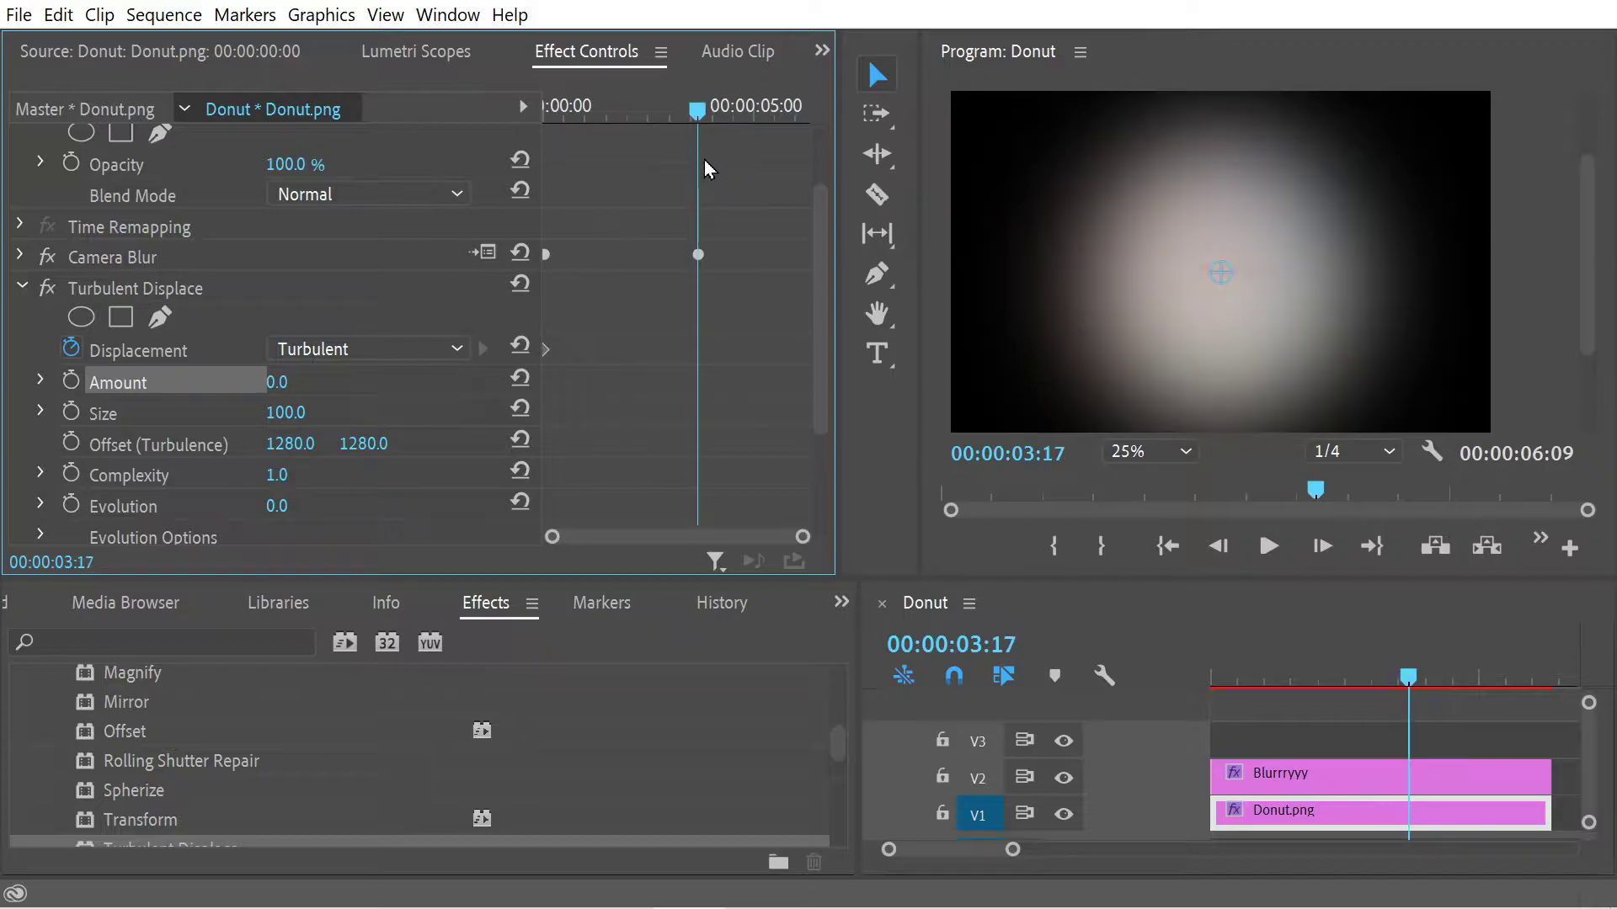
left_click(282, 381)
type("1000")
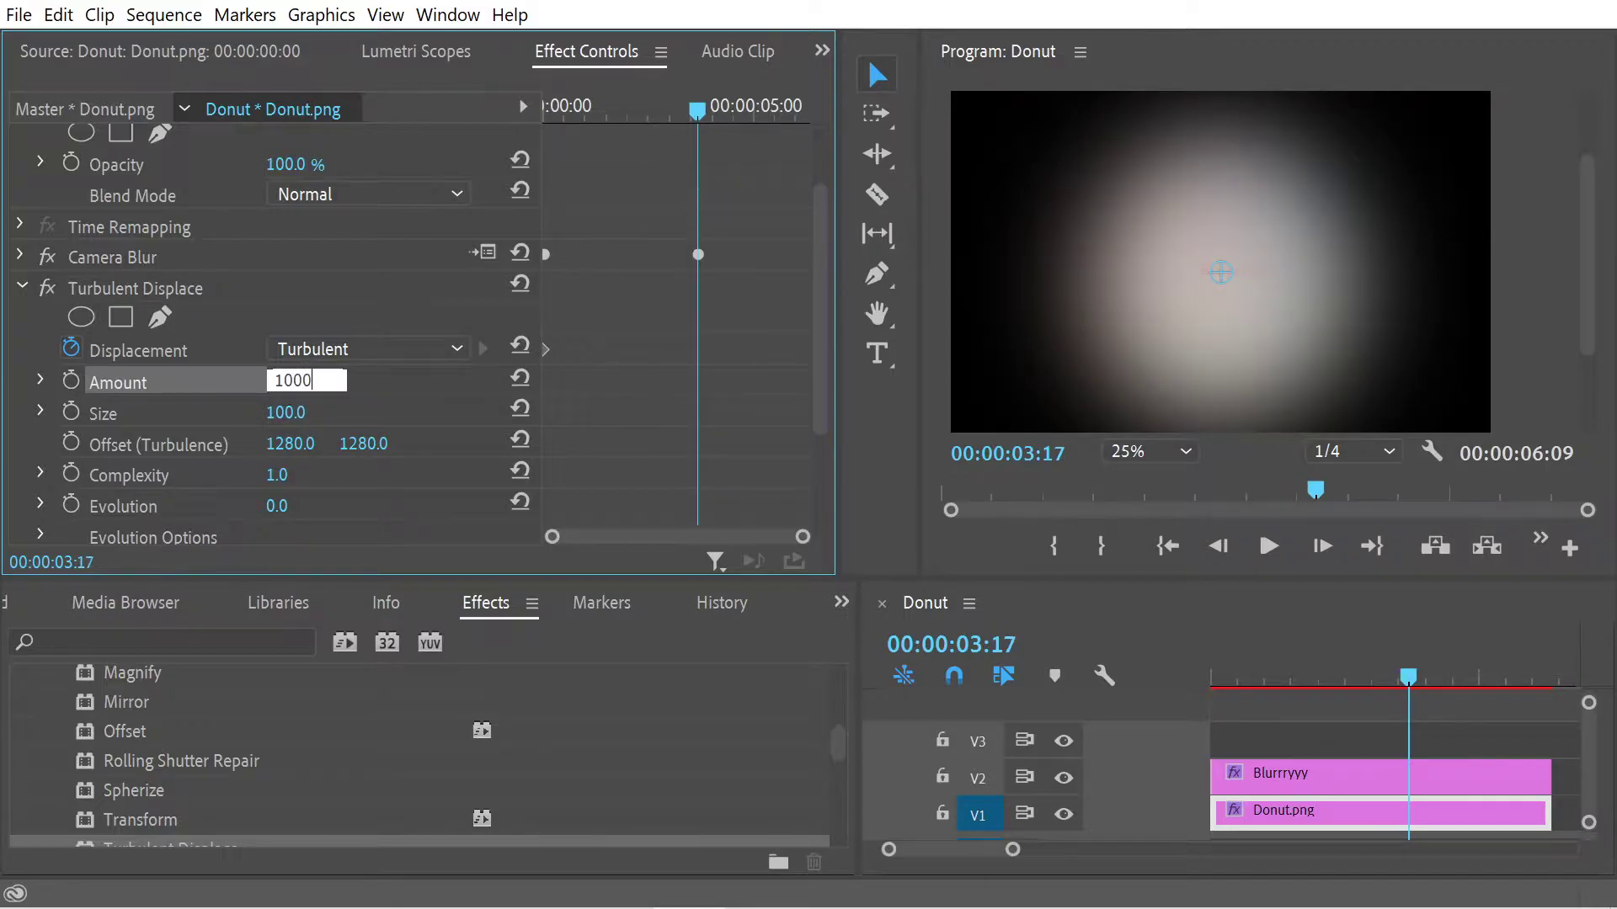
key("Return")
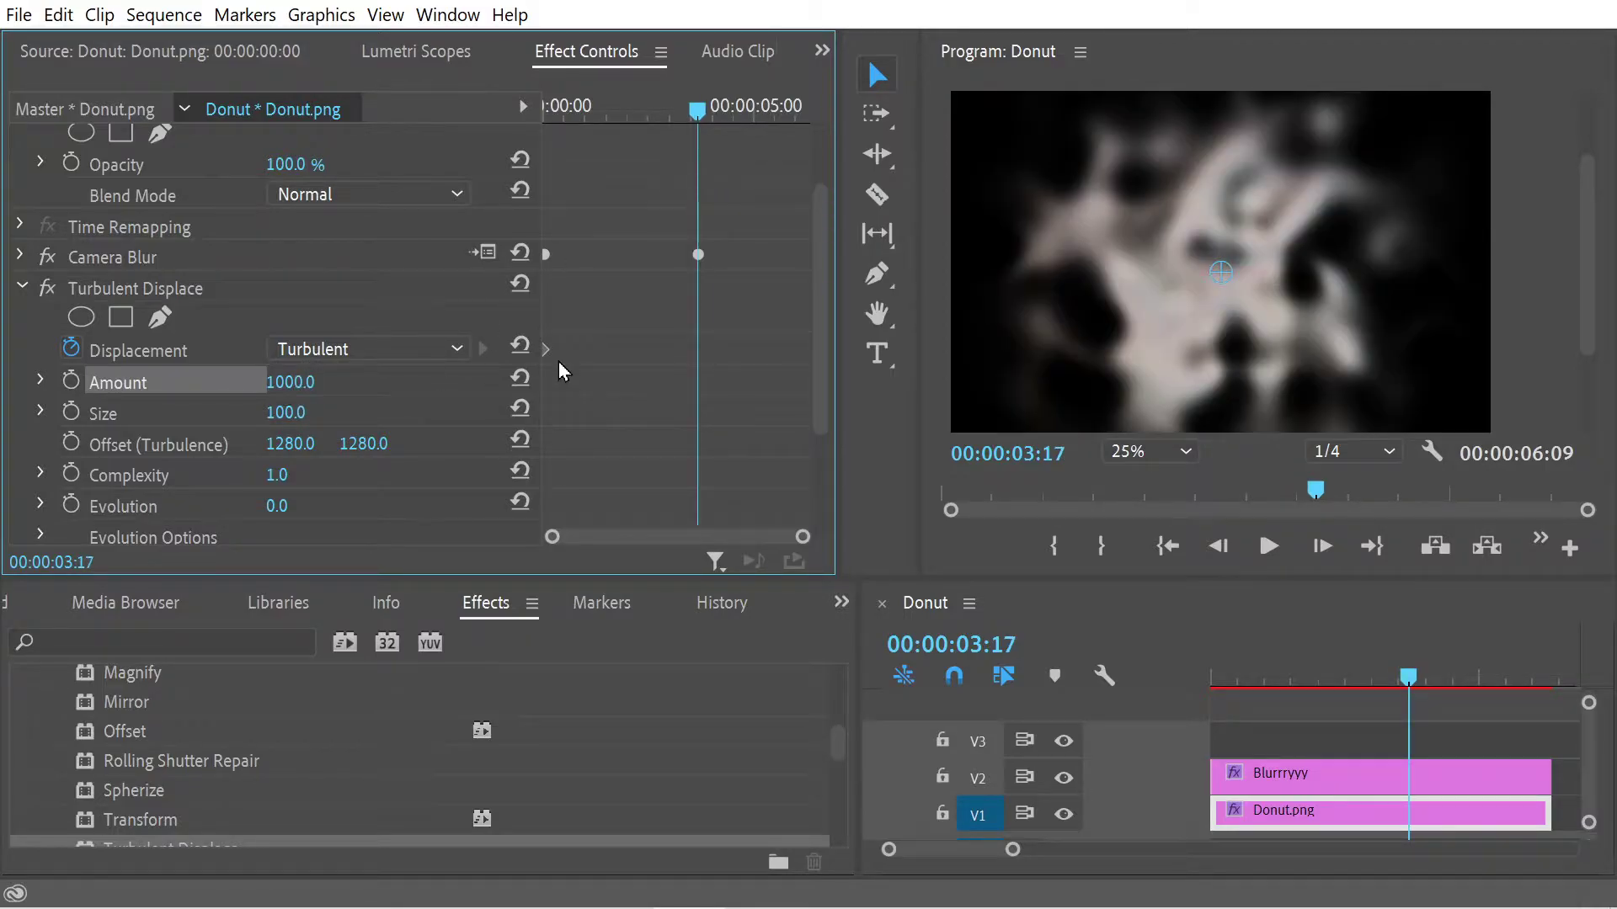
left_click_drag(692, 160, 546, 160)
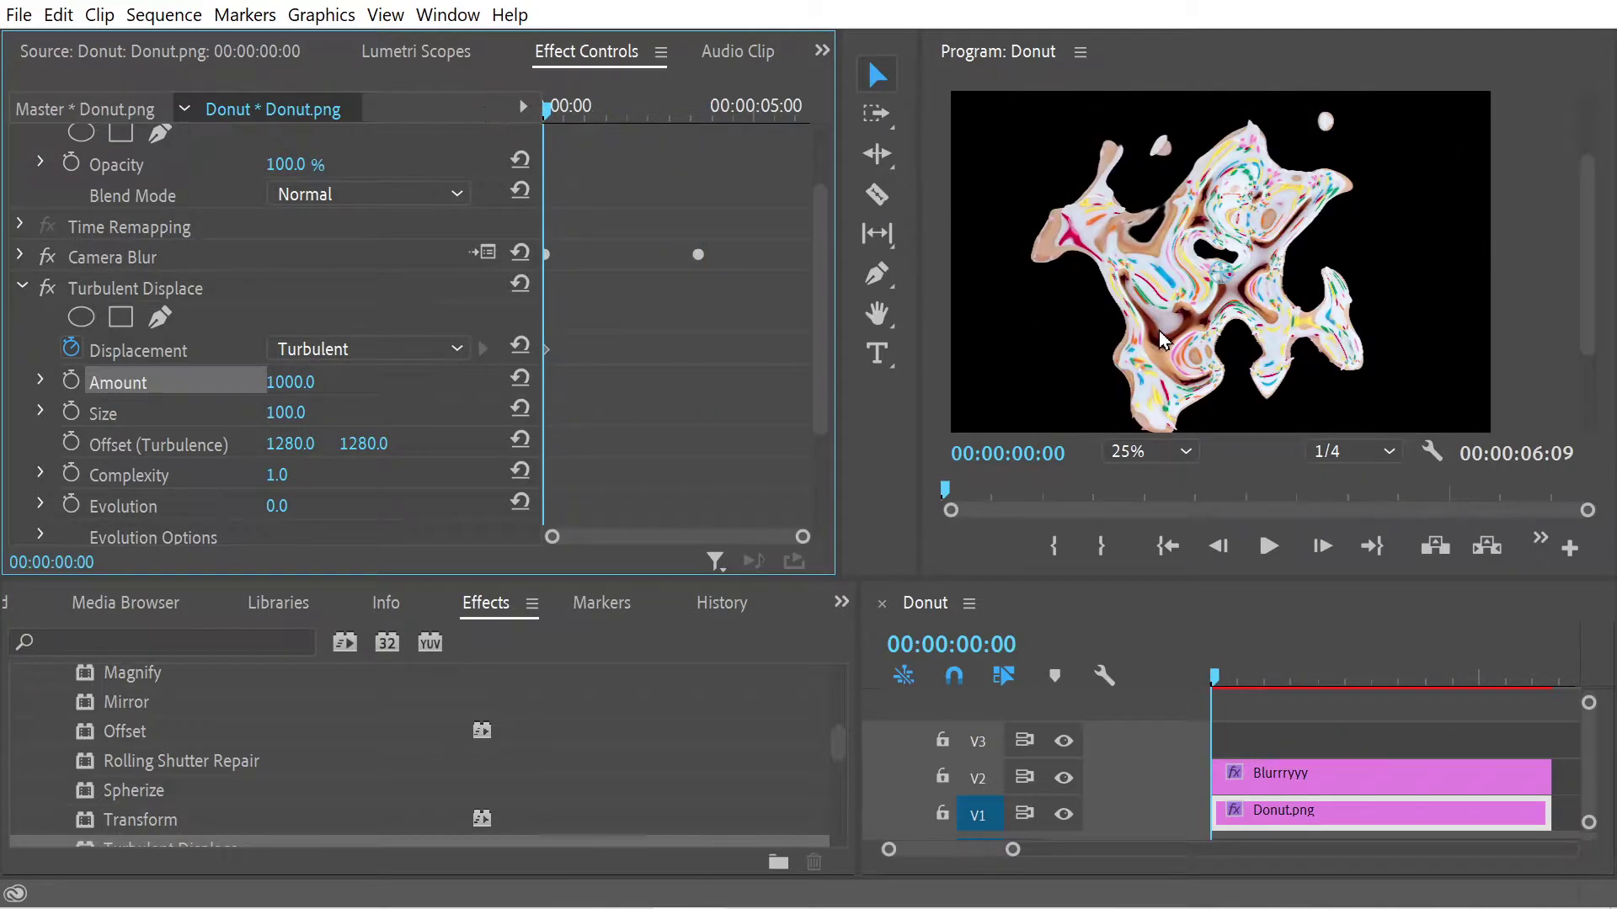
left_click(1267, 549)
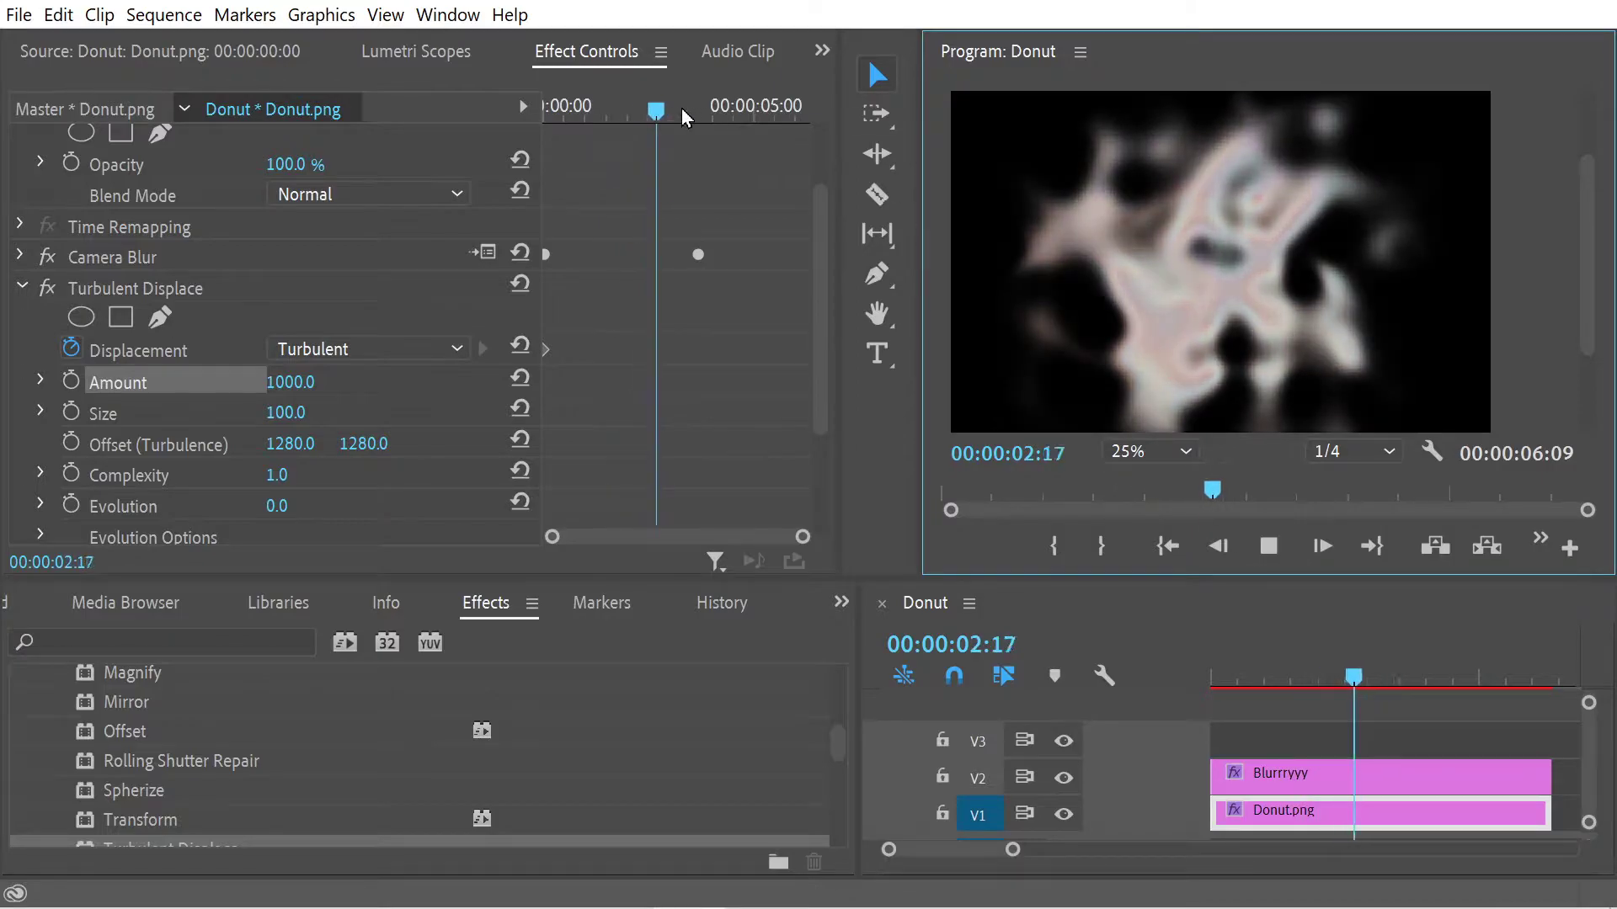
At the sequence start, set the donut's Amount to 0 and start keyframing it
left_click_drag(680, 108, 546, 108)
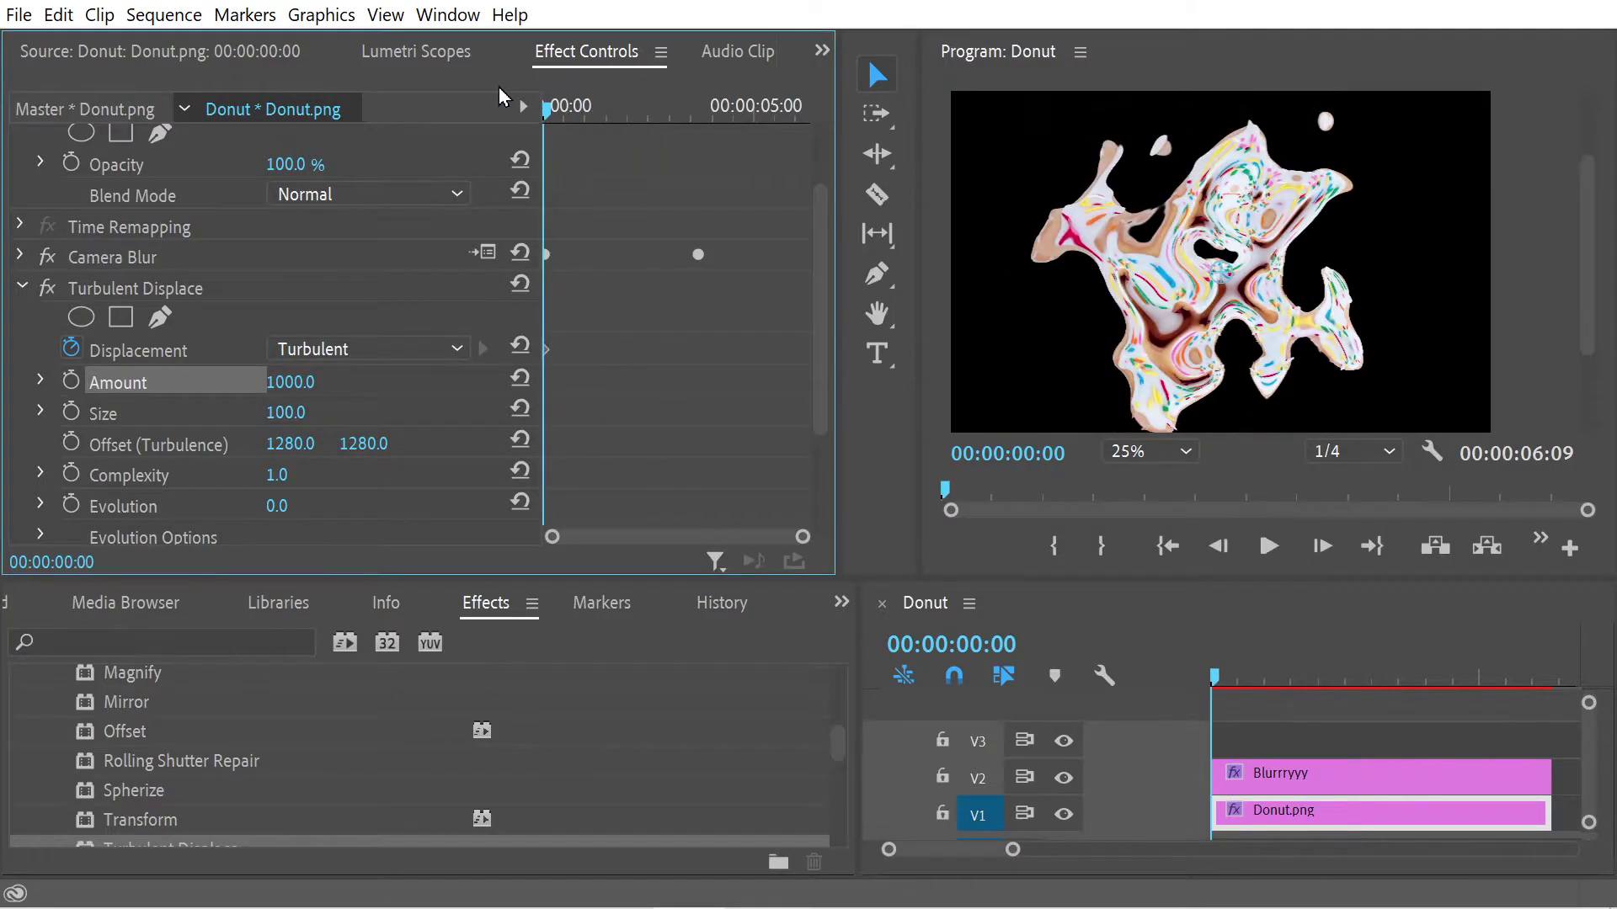
left_click(547, 351)
left_click(293, 383)
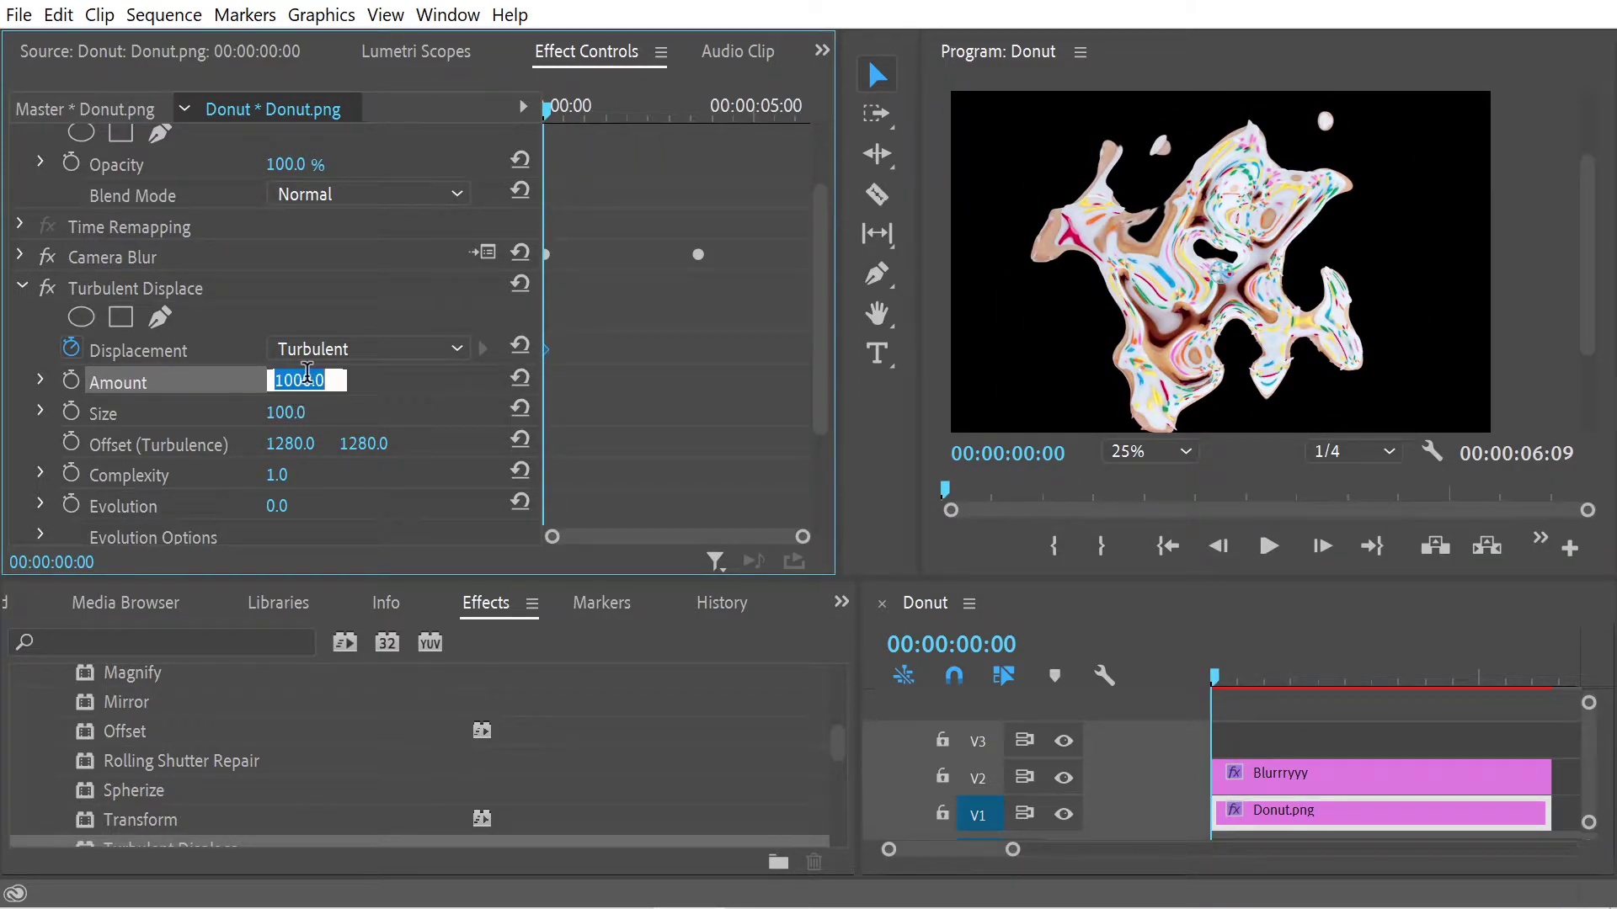
type("0")
key("Return")
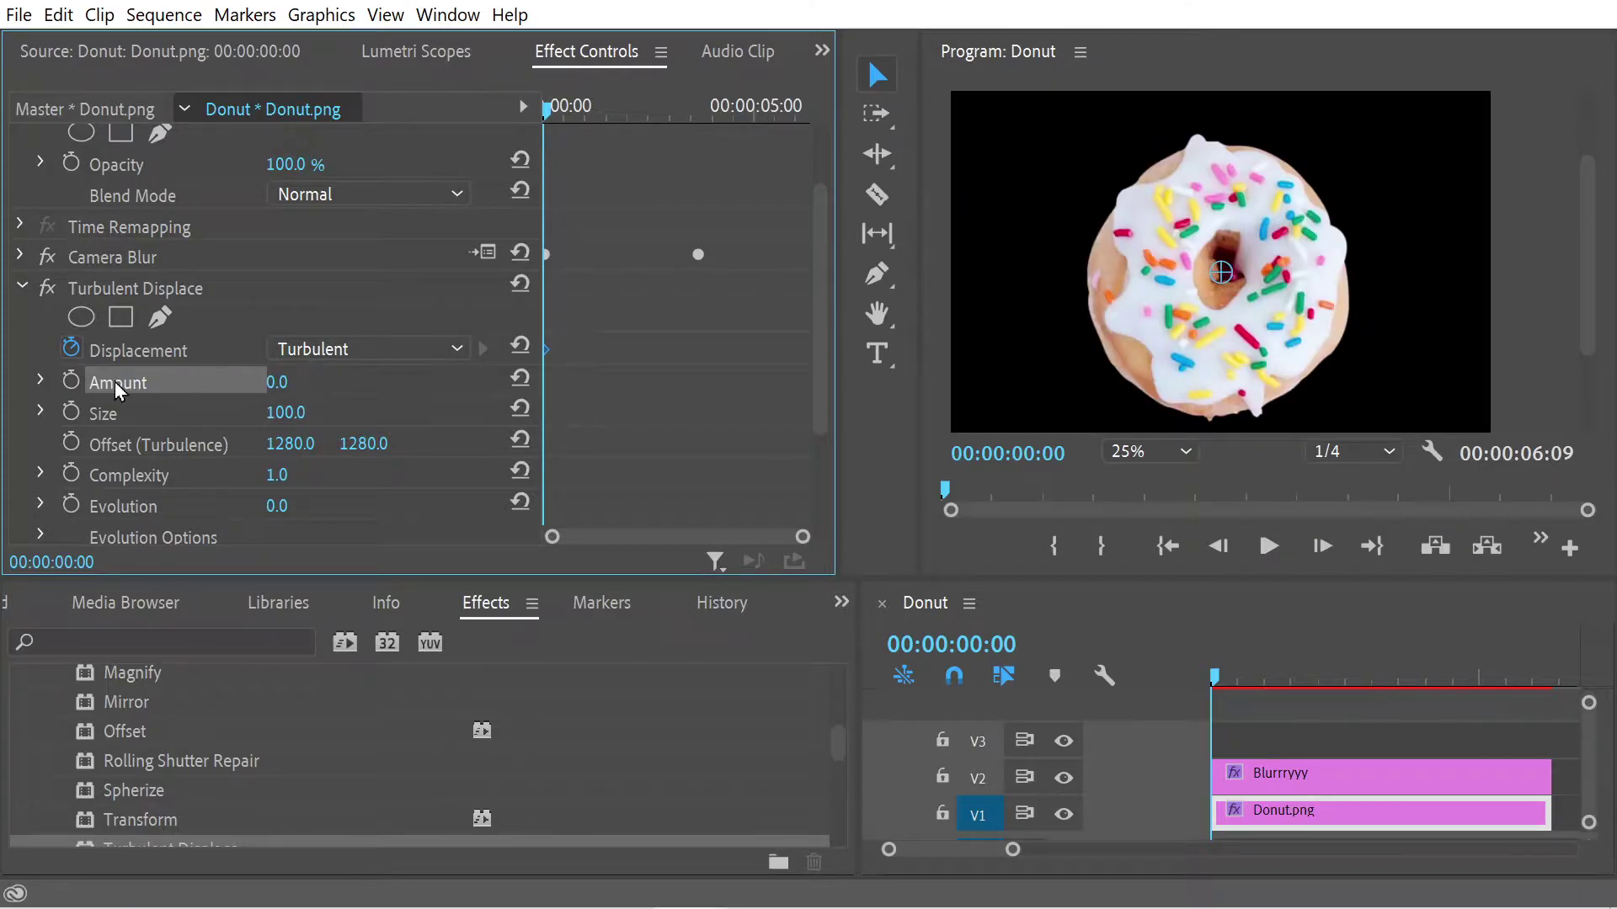
left_click(71, 380)
Add a 1000 Amount keyframe at 3:17 and play the ramp from the start
left_click_drag(575, 110, 699, 145)
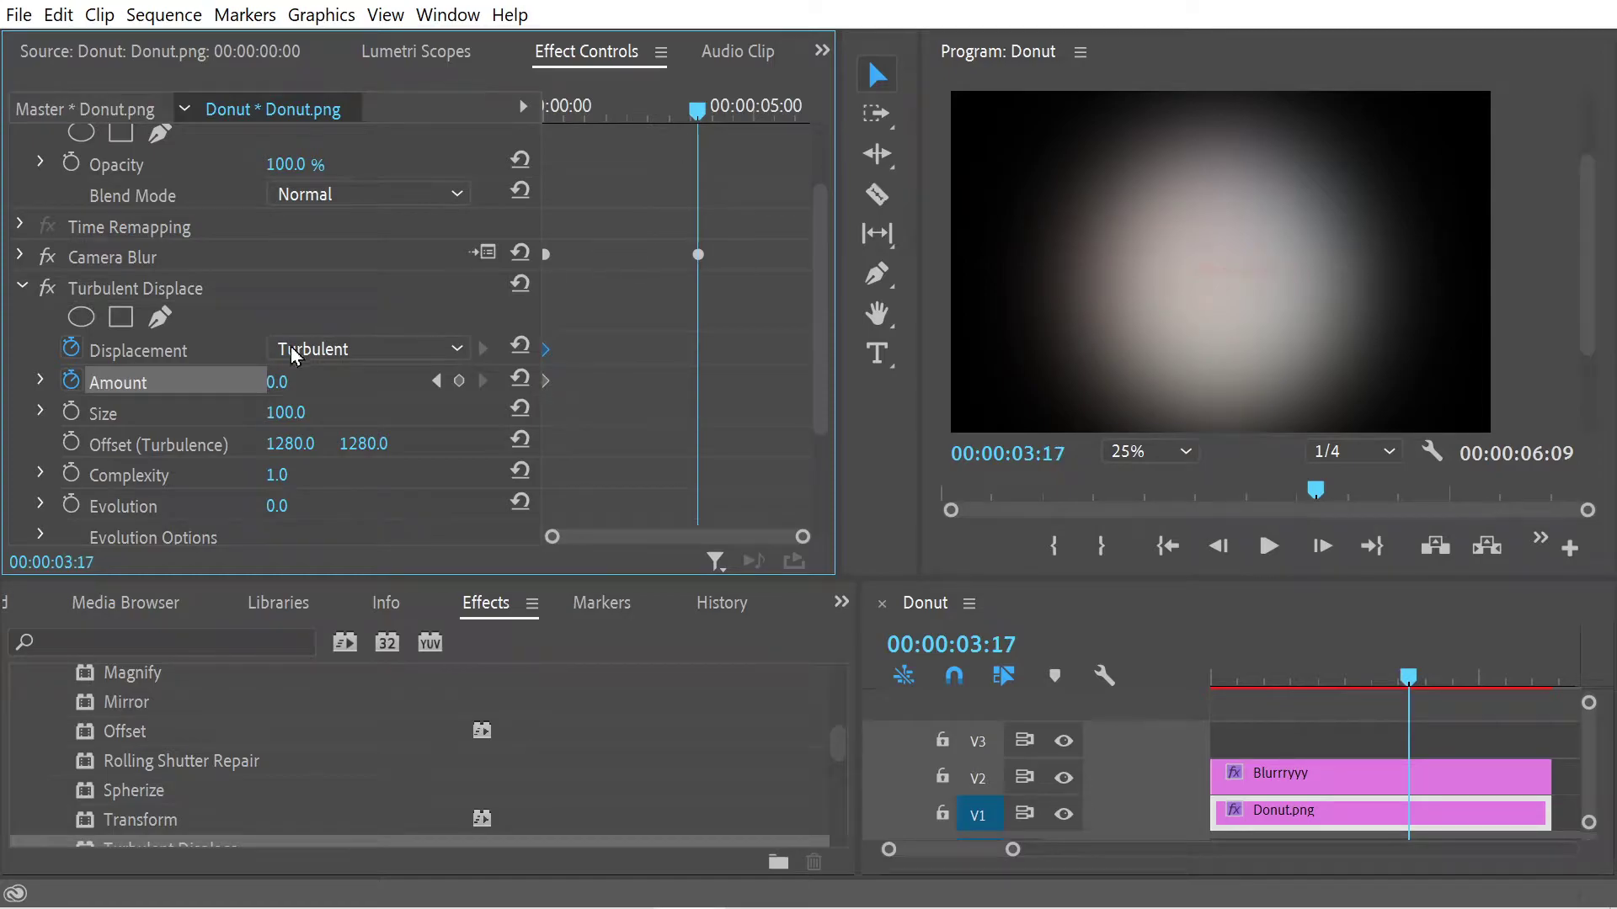
left_click(278, 382)
type("1000")
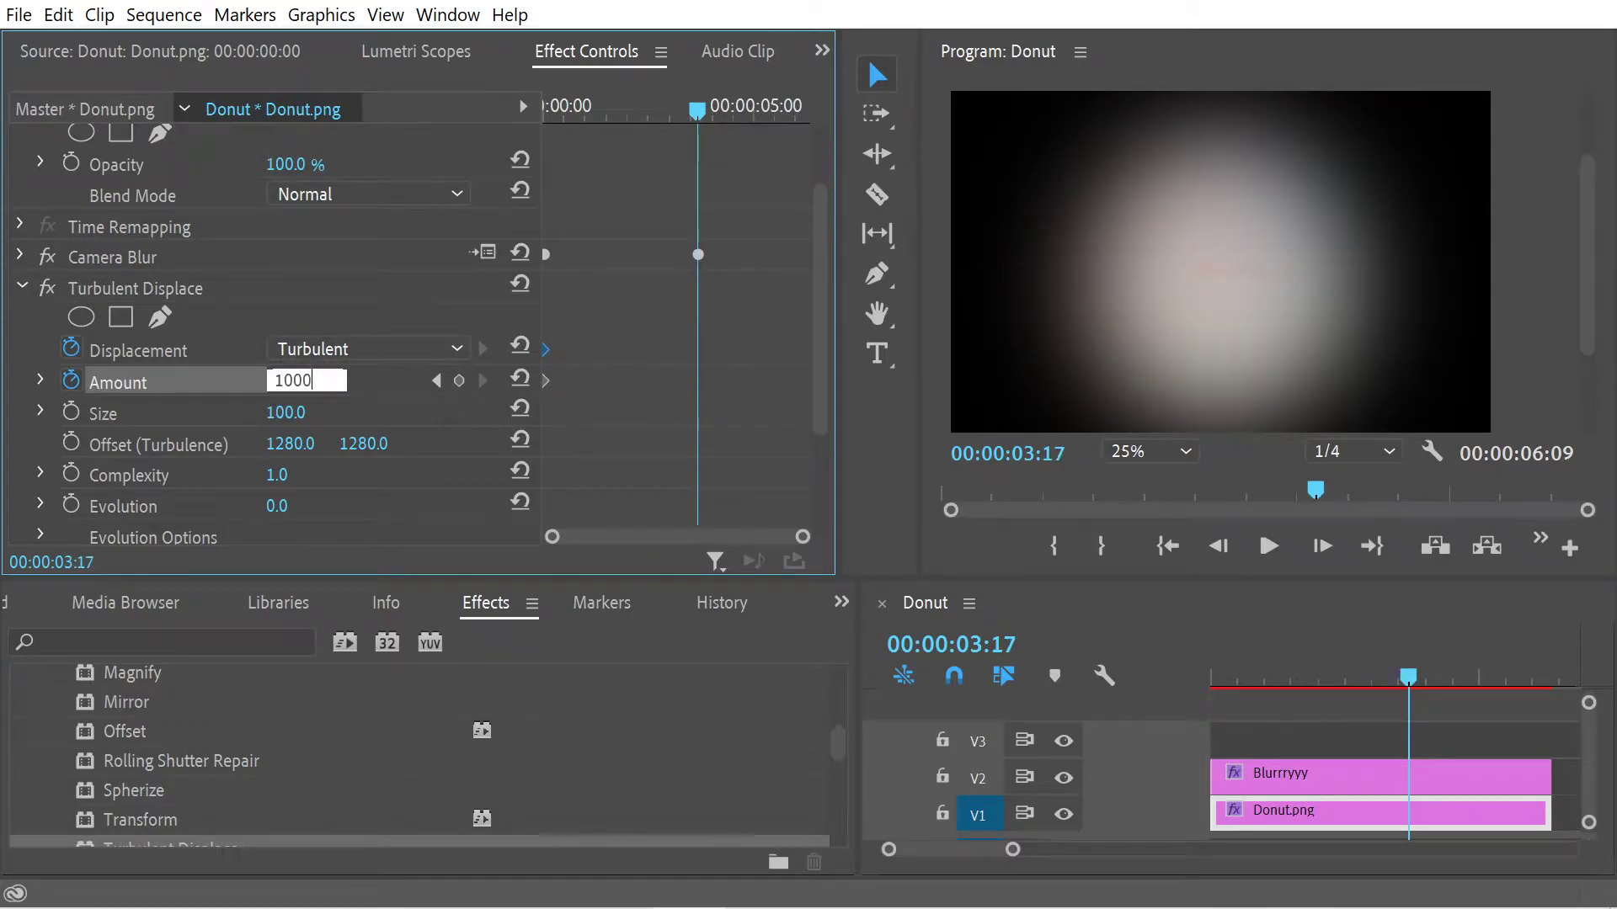
key("Return")
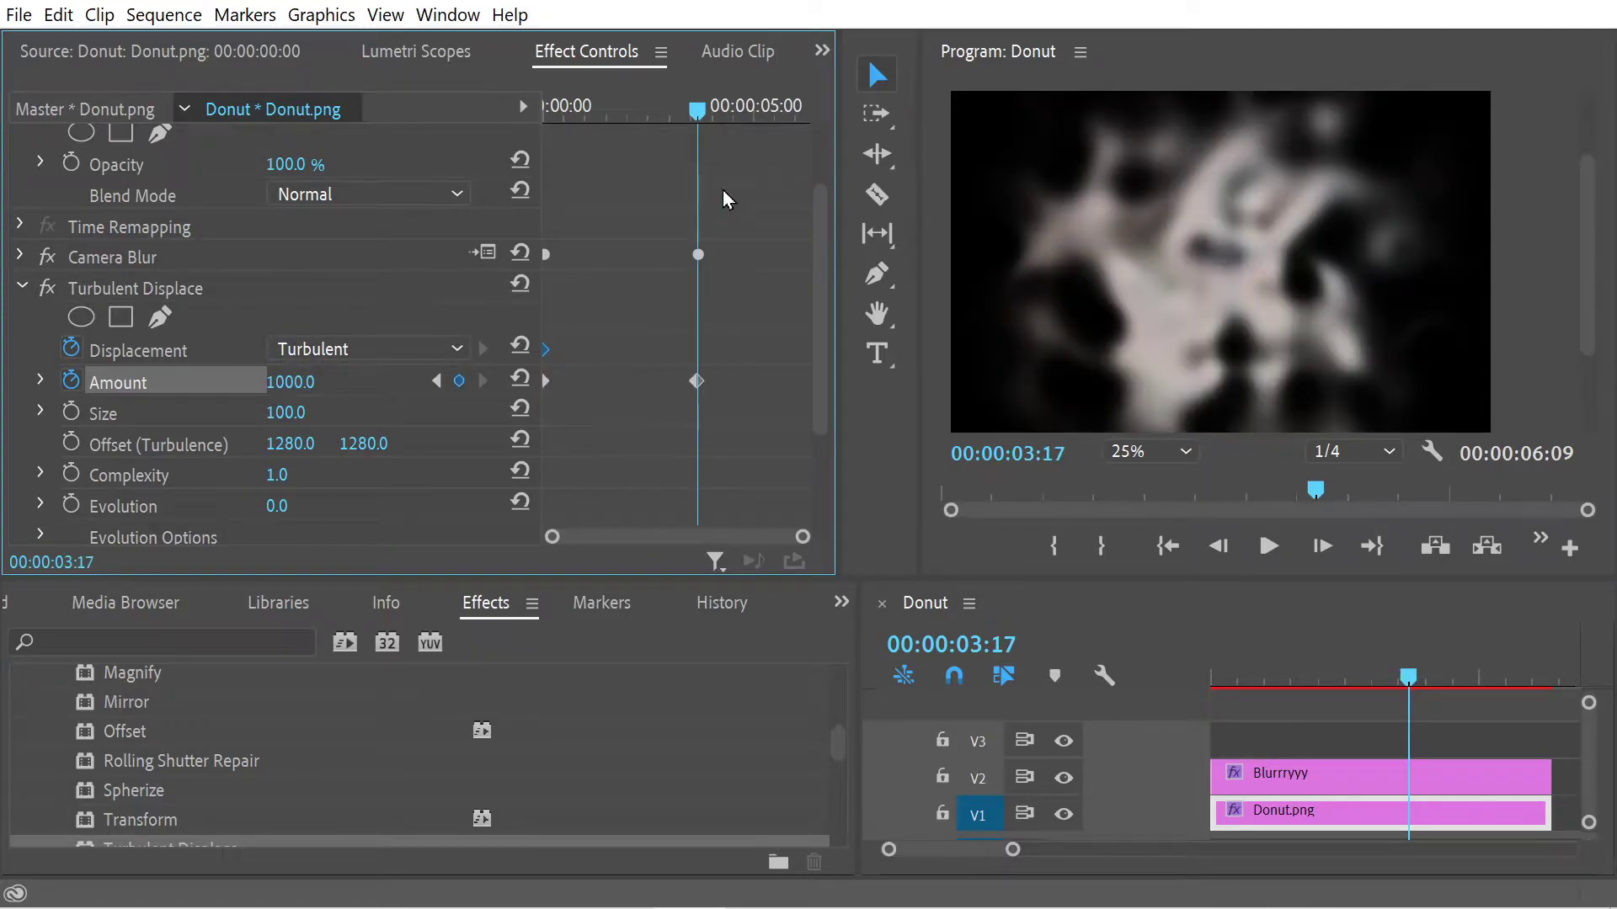
left_click_drag(710, 107, 452, 108)
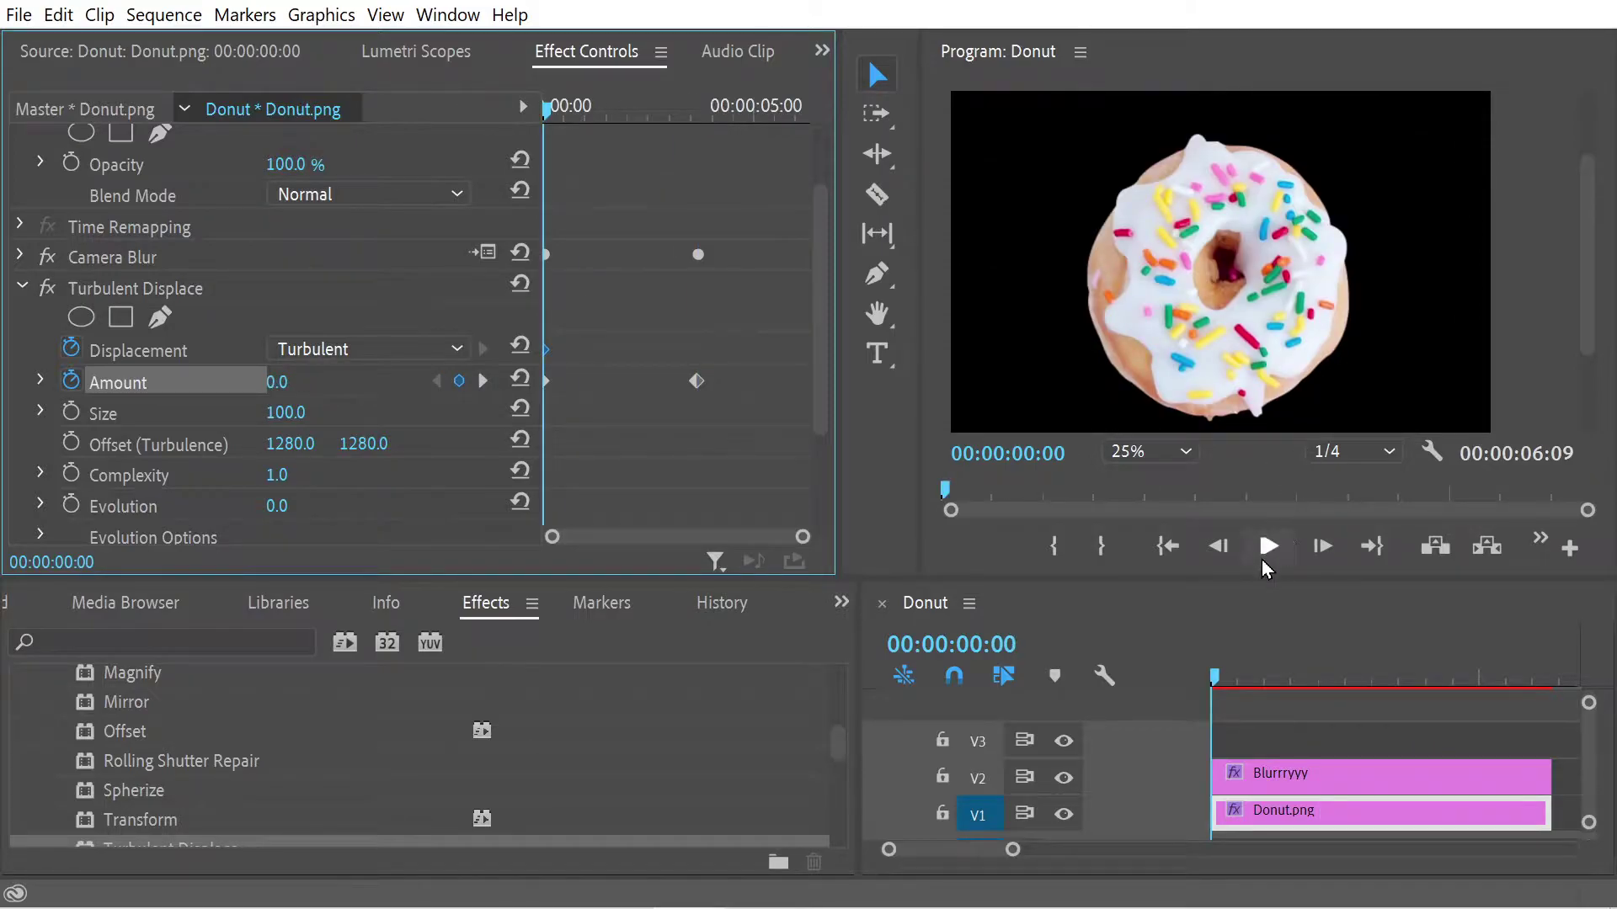
left_click(1268, 547)
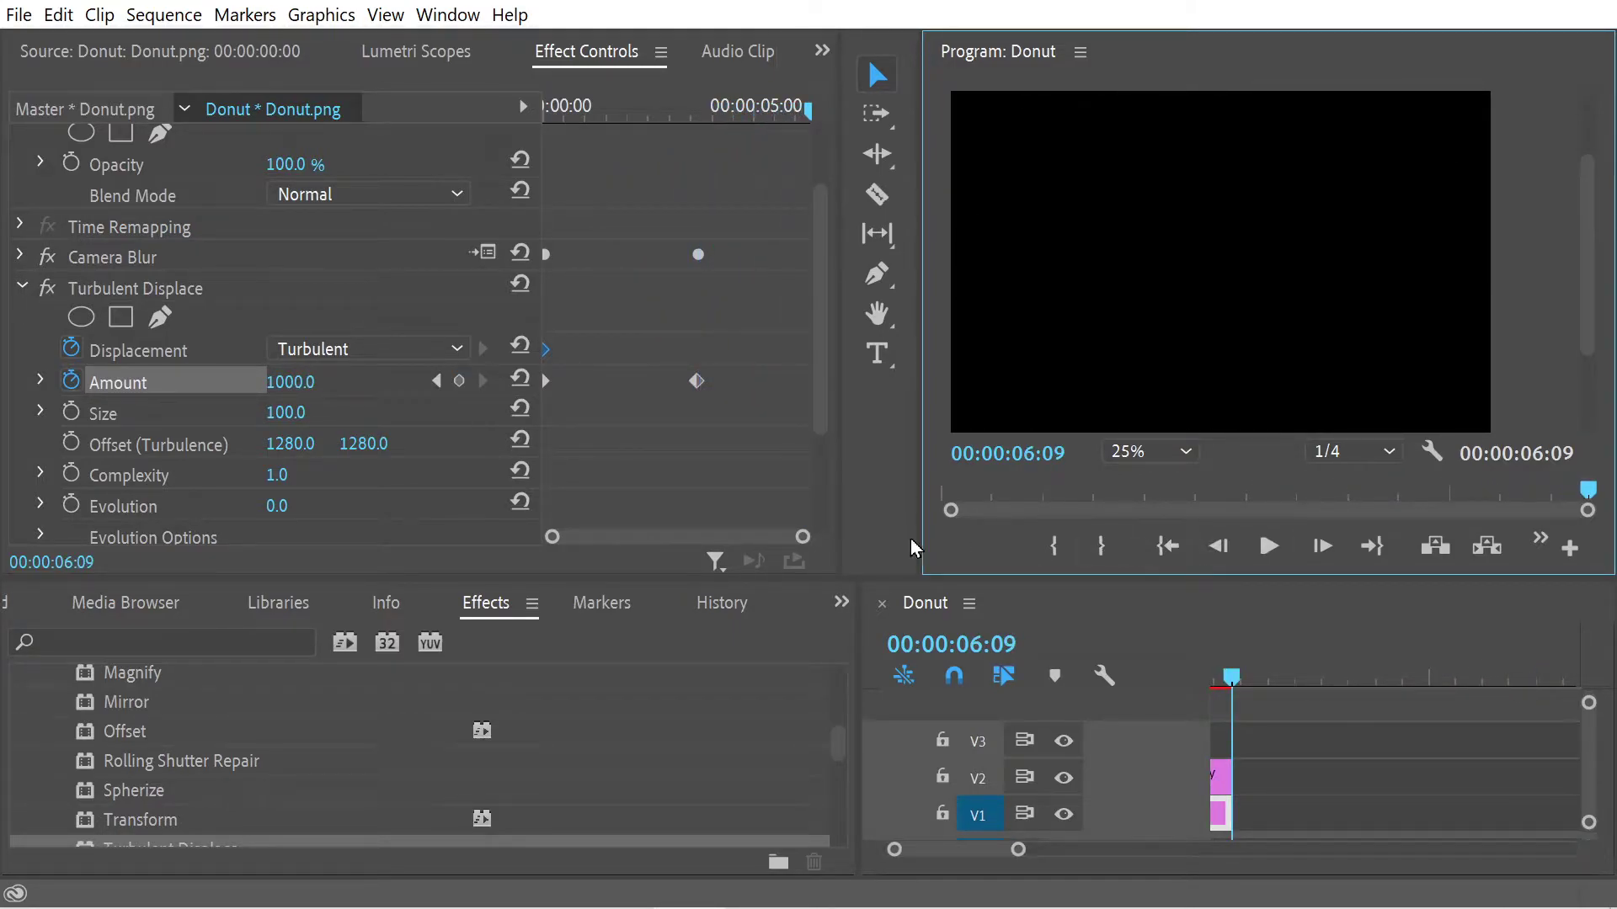
left_click(396, 346)
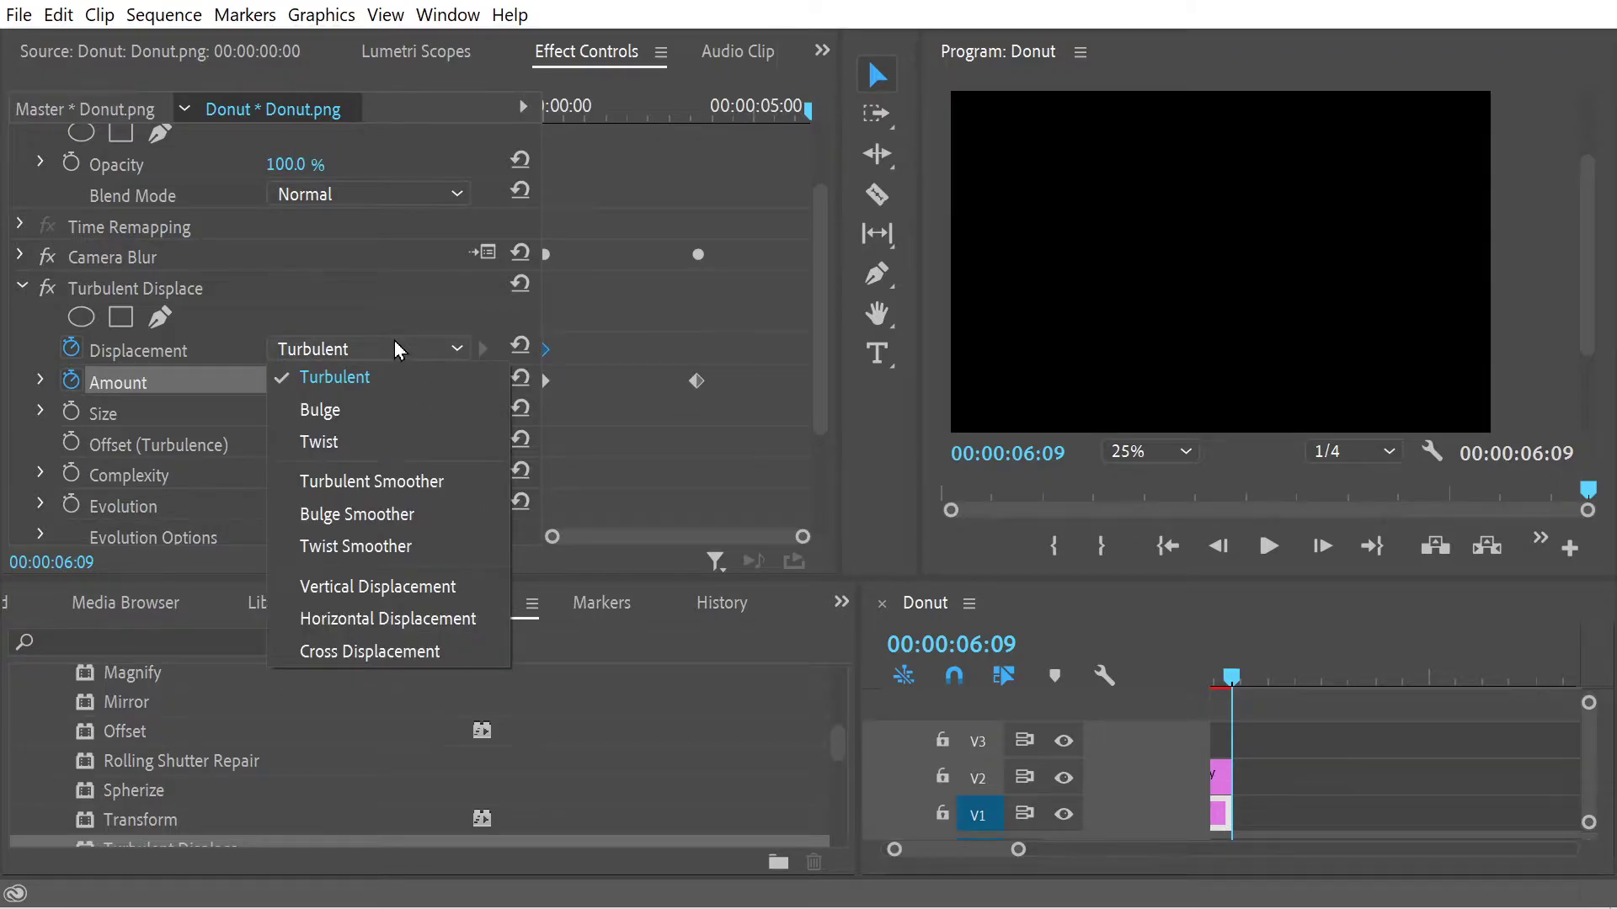
left_click(394, 341)
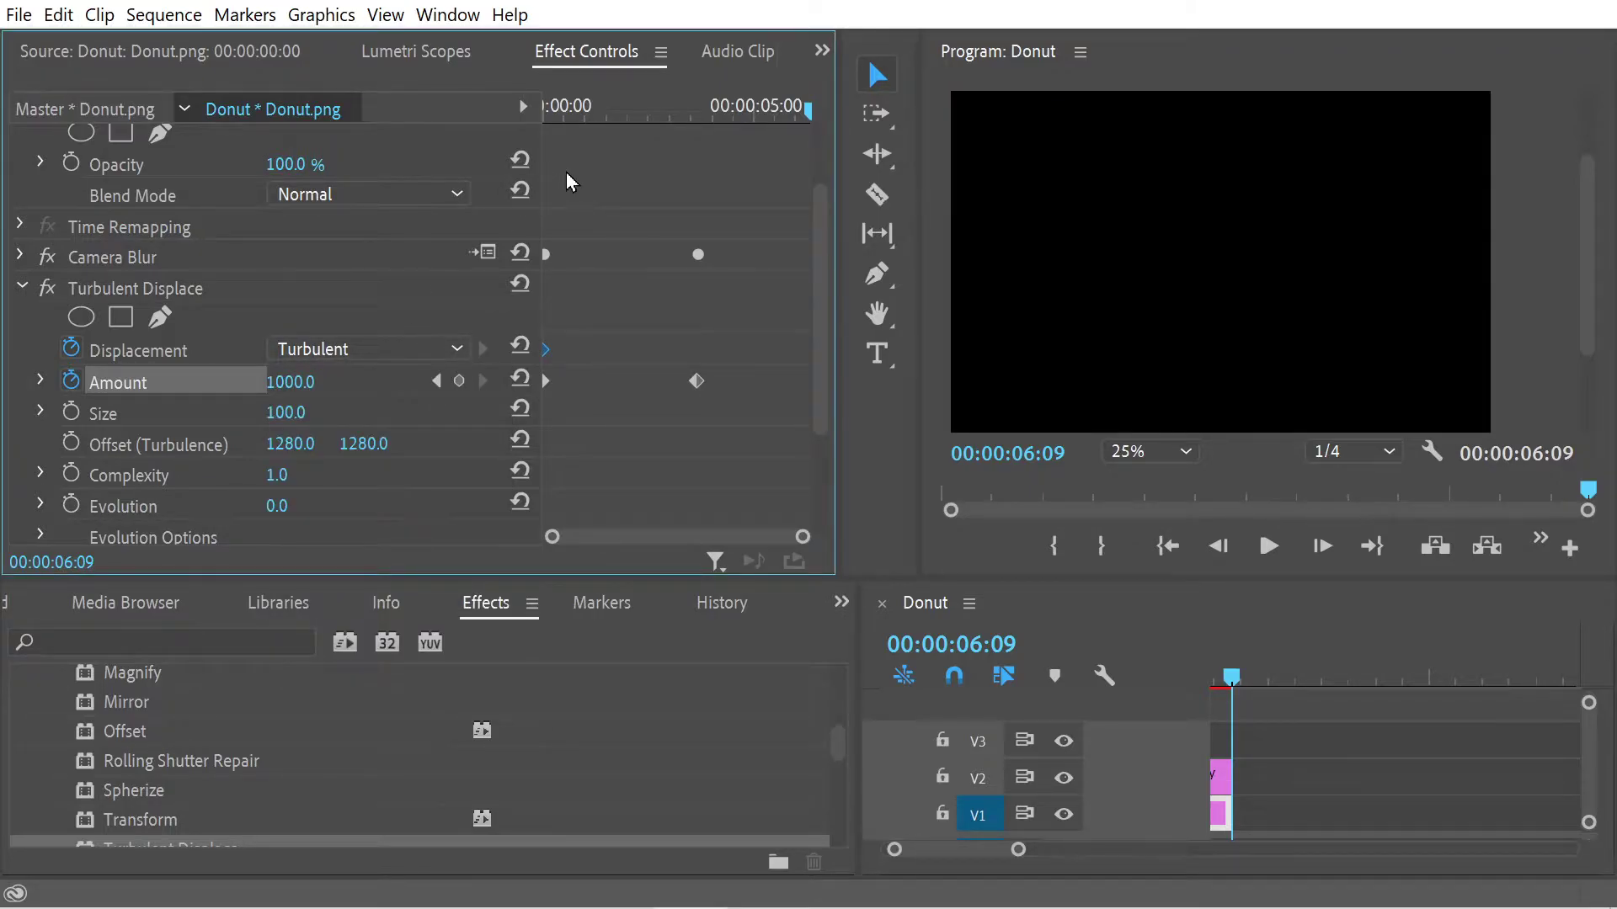
left_click(350, 345)
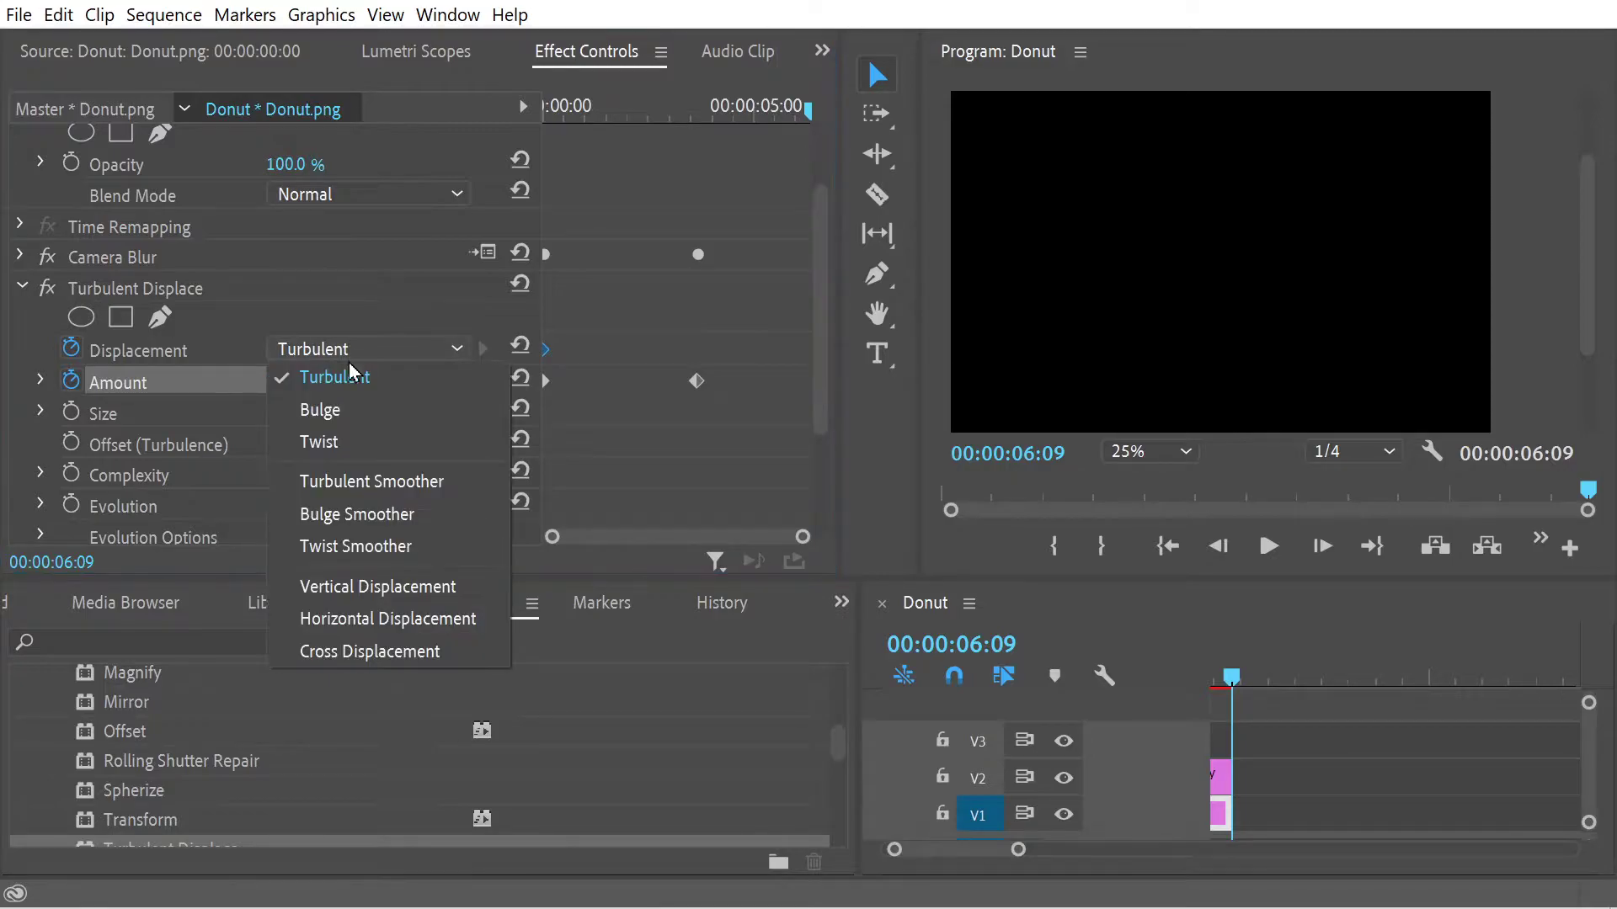
left_click(352, 347)
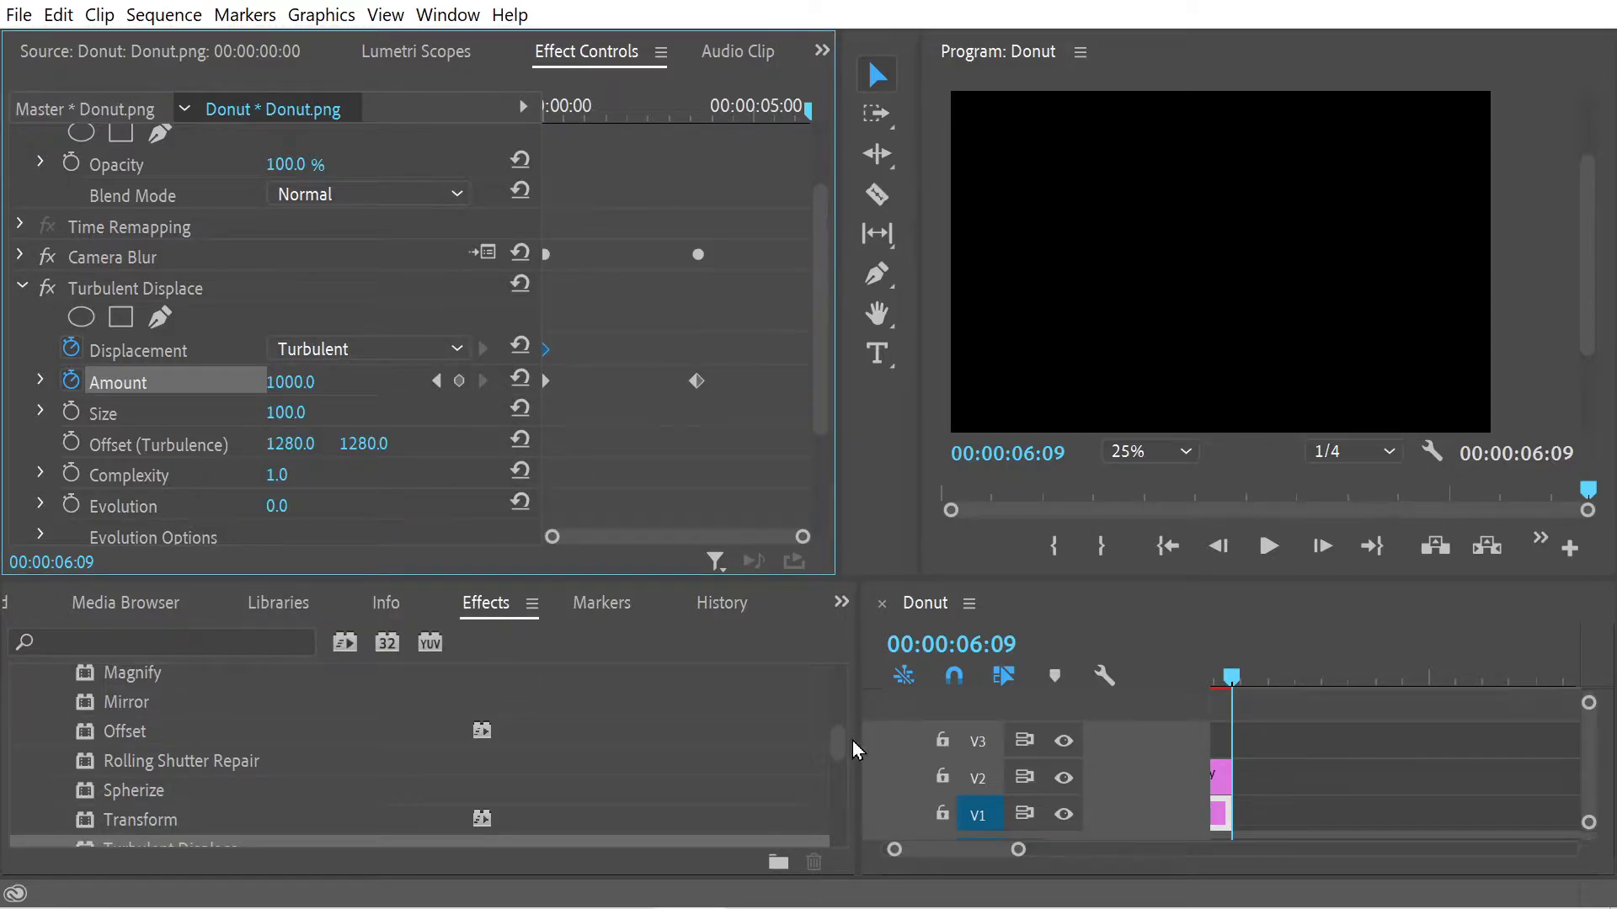
left_click_drag(837, 739, 837, 724)
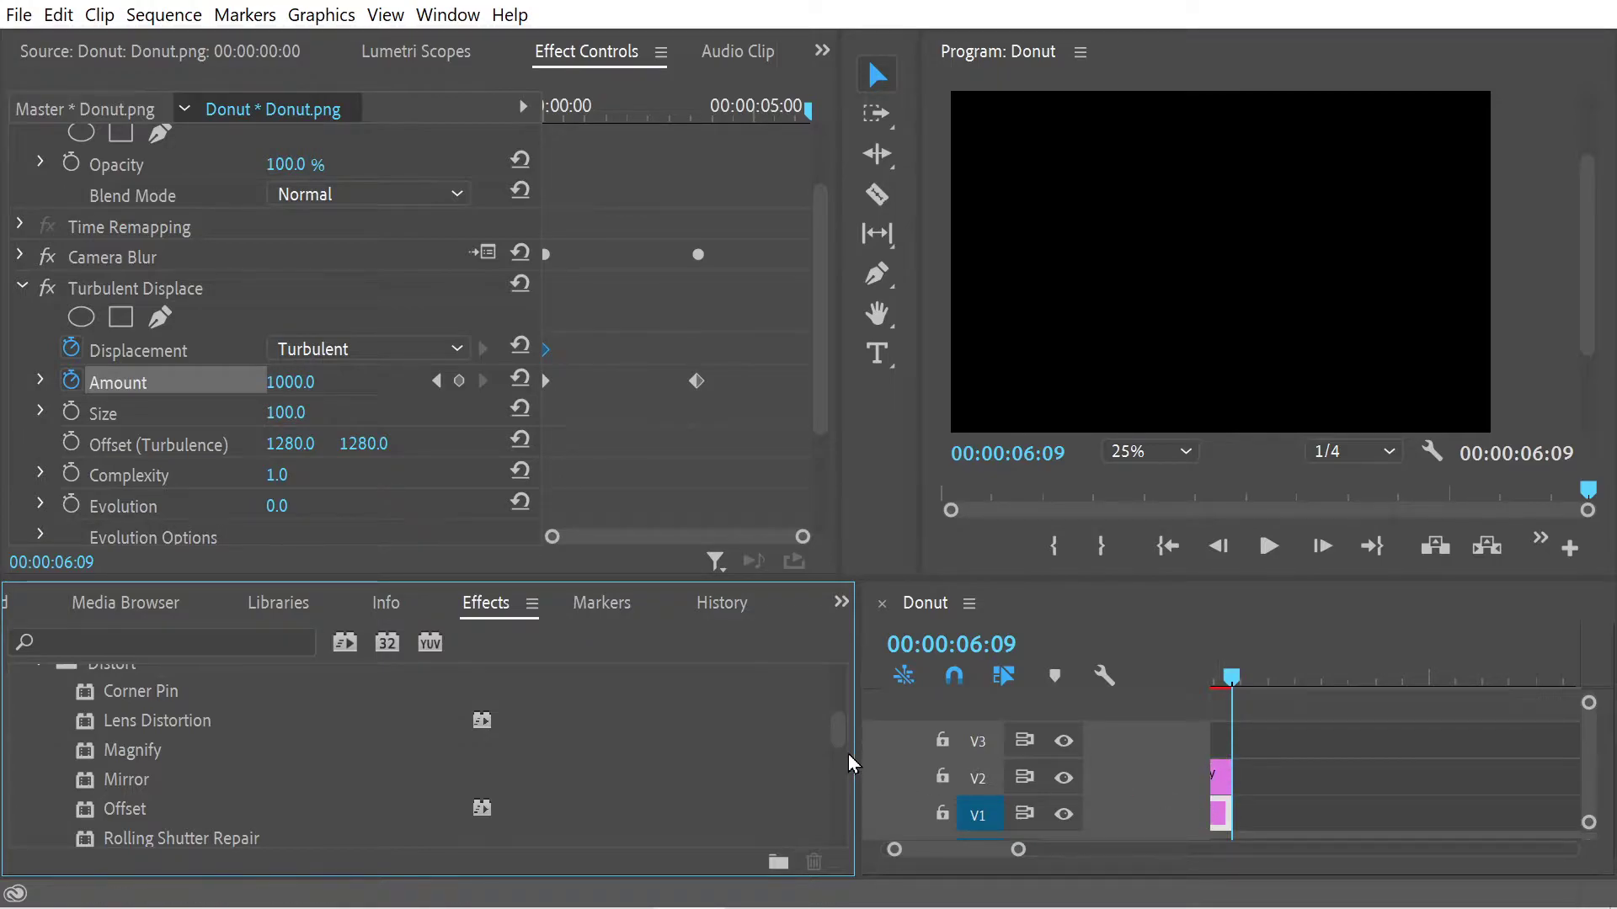
Enlarge the timeline panel and zoom it so the clips span wide
left_click_drag(849, 763, 777, 758)
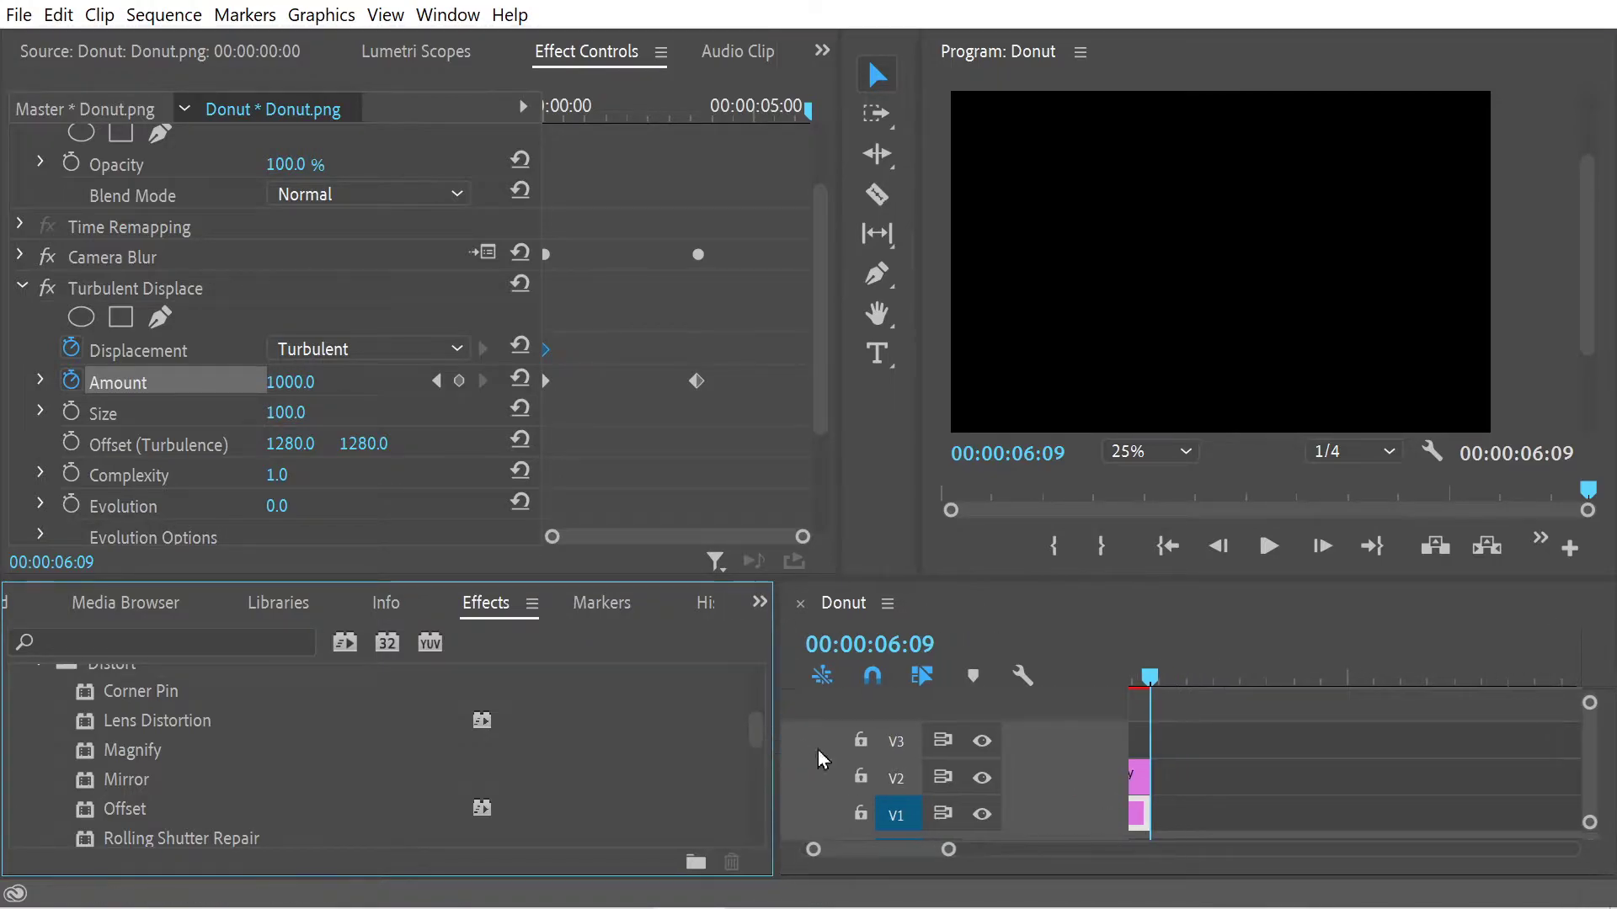
left_click(1136, 781)
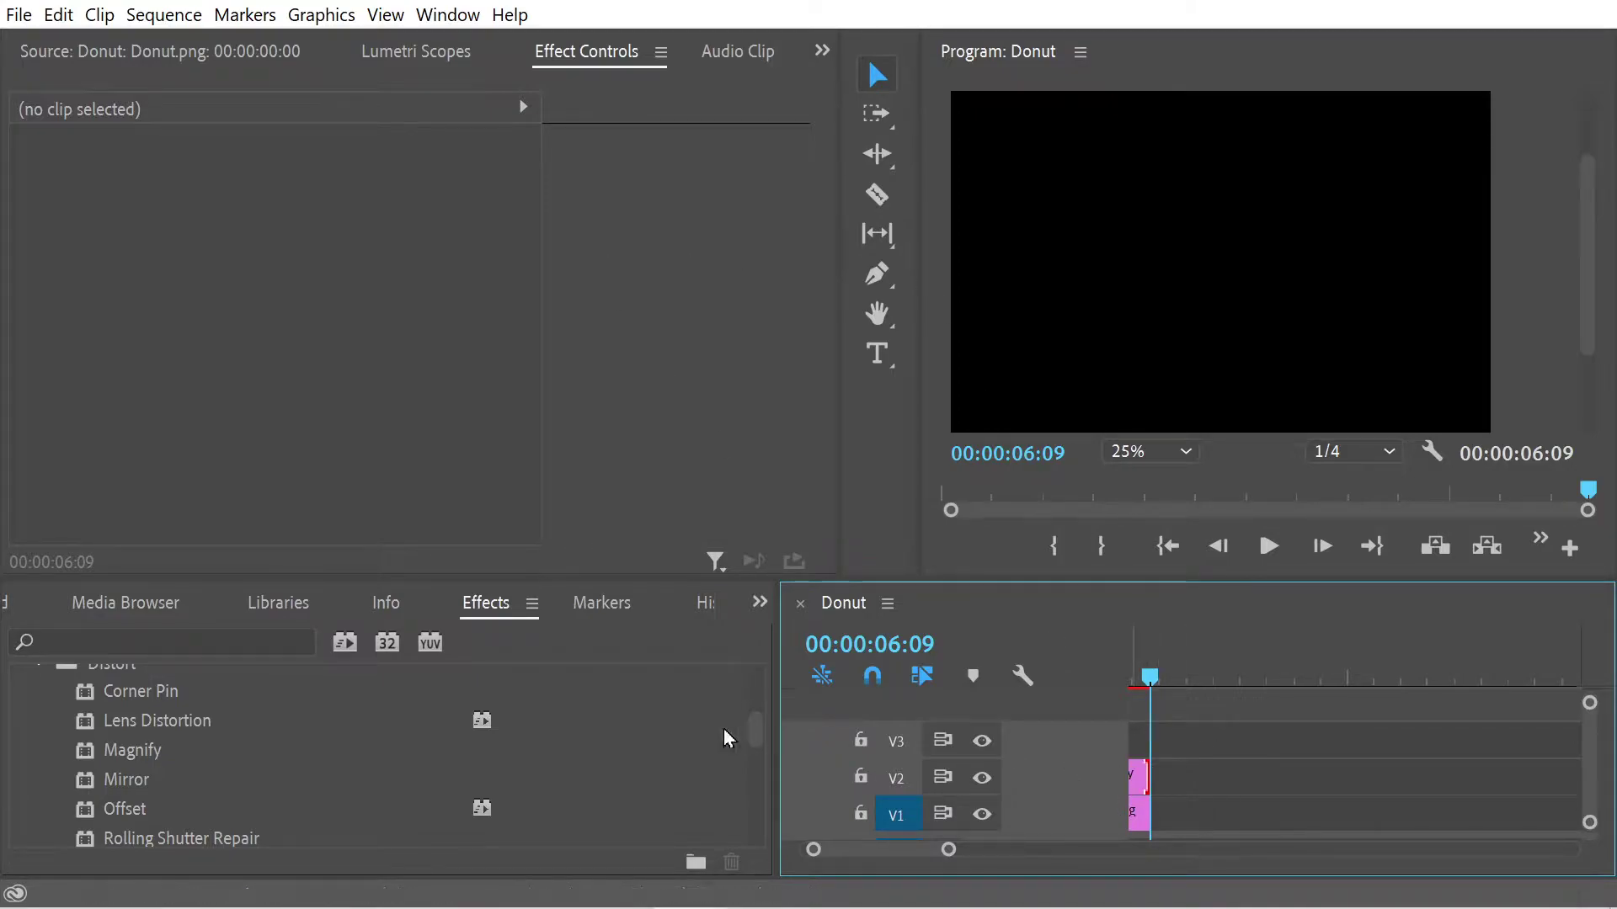
left_click_drag(947, 857, 1042, 889)
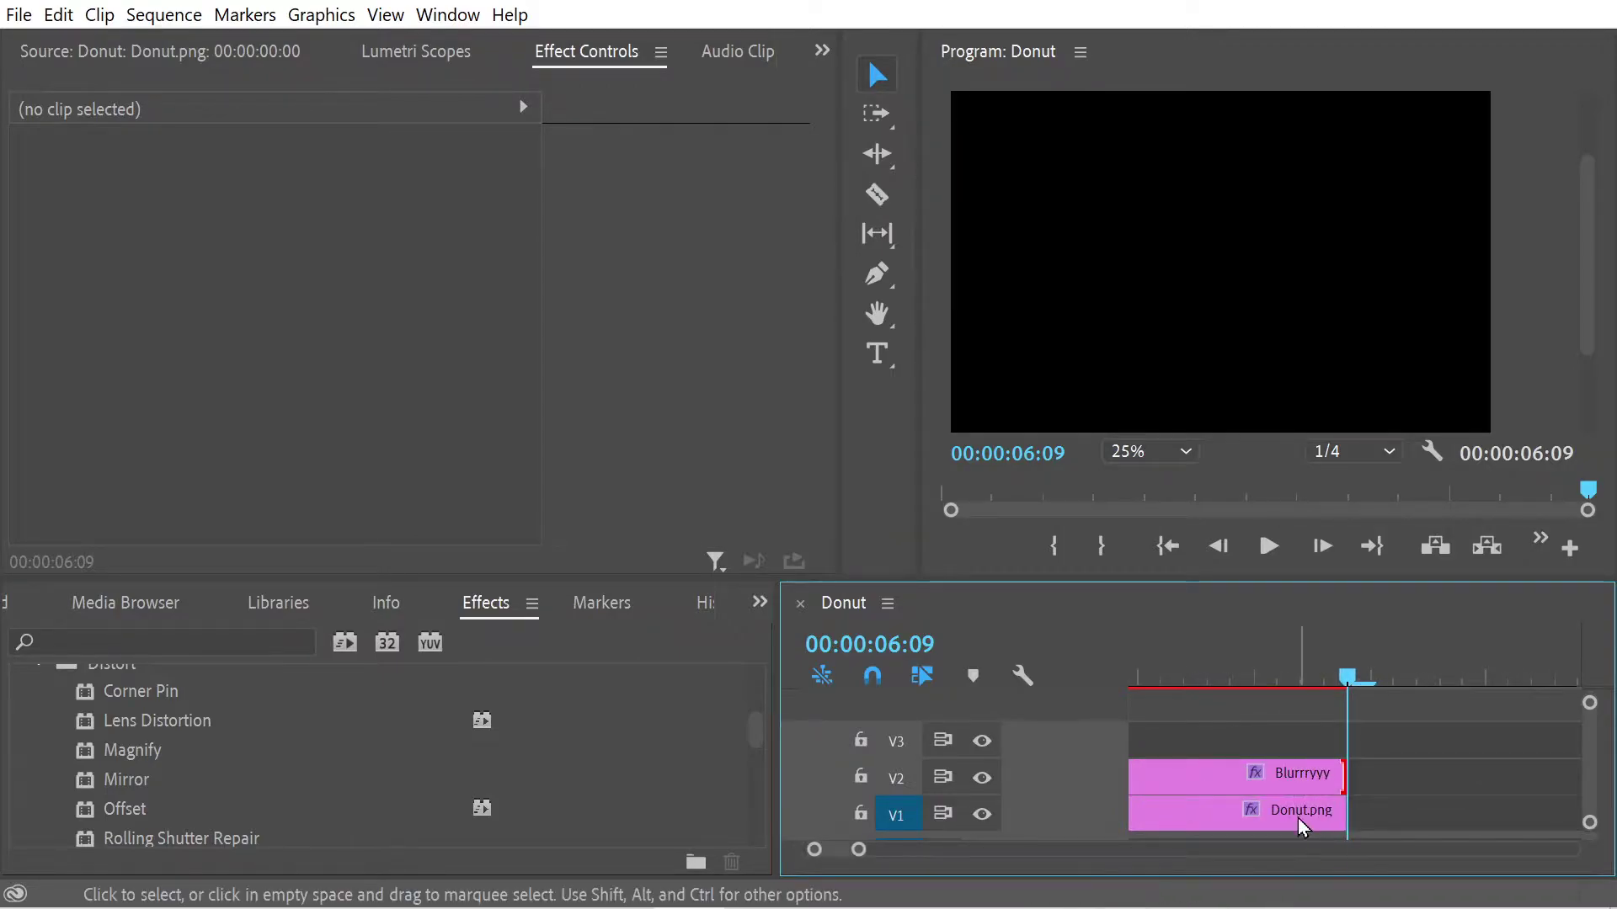
Select the Blurrryyy title clip and position the playhead at 3:06
left_click(1270, 776)
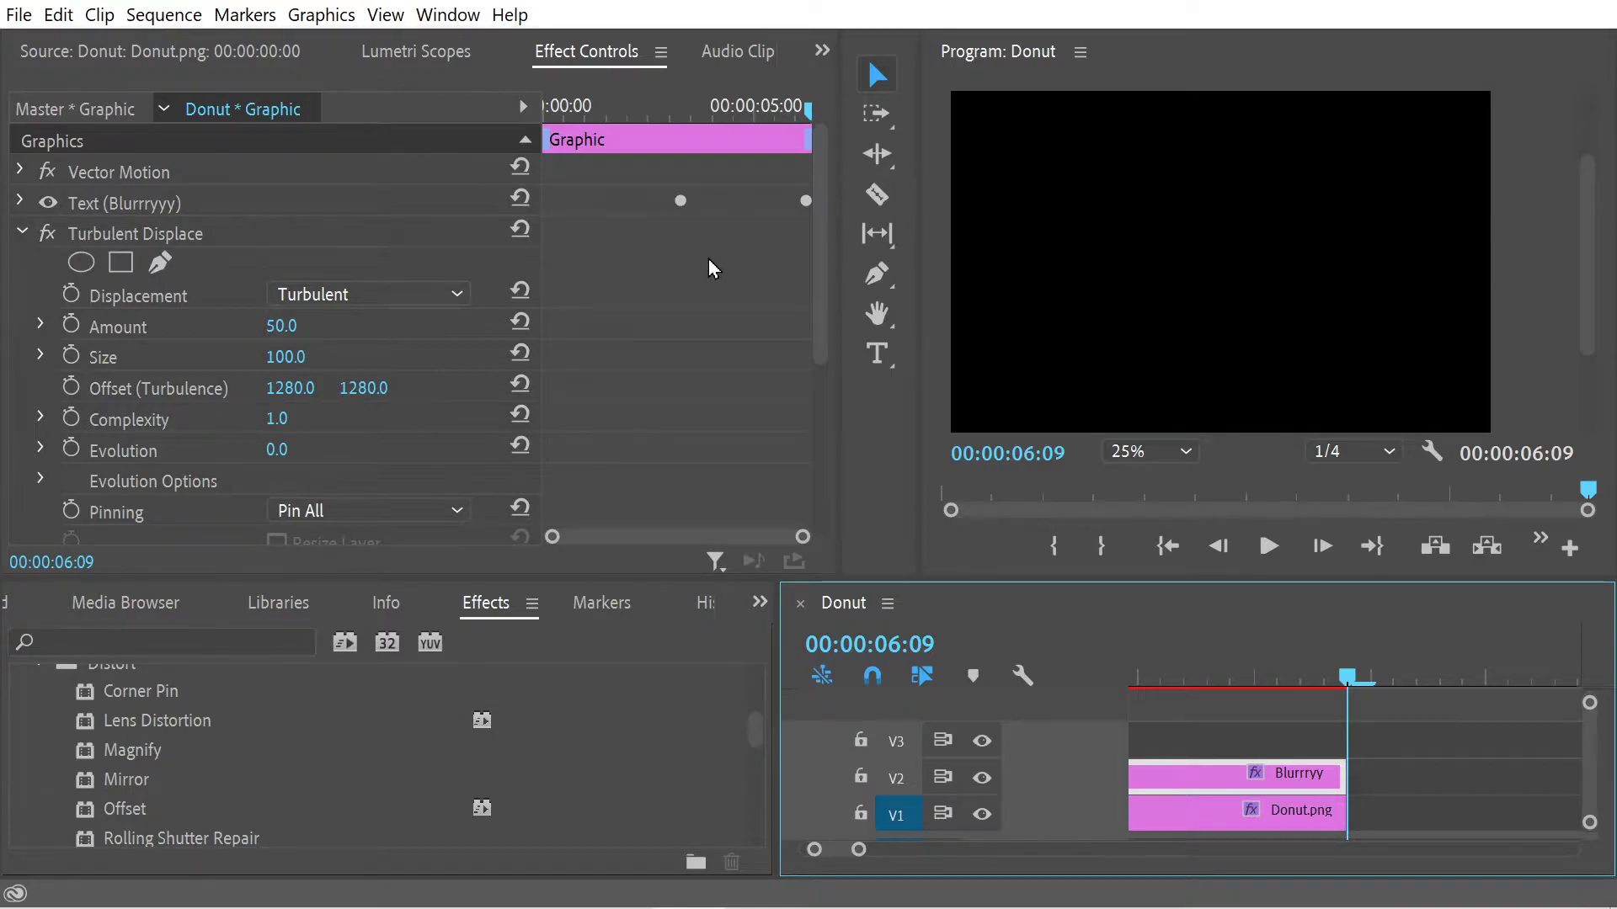
left_click_drag(1220, 490, 1545, 551)
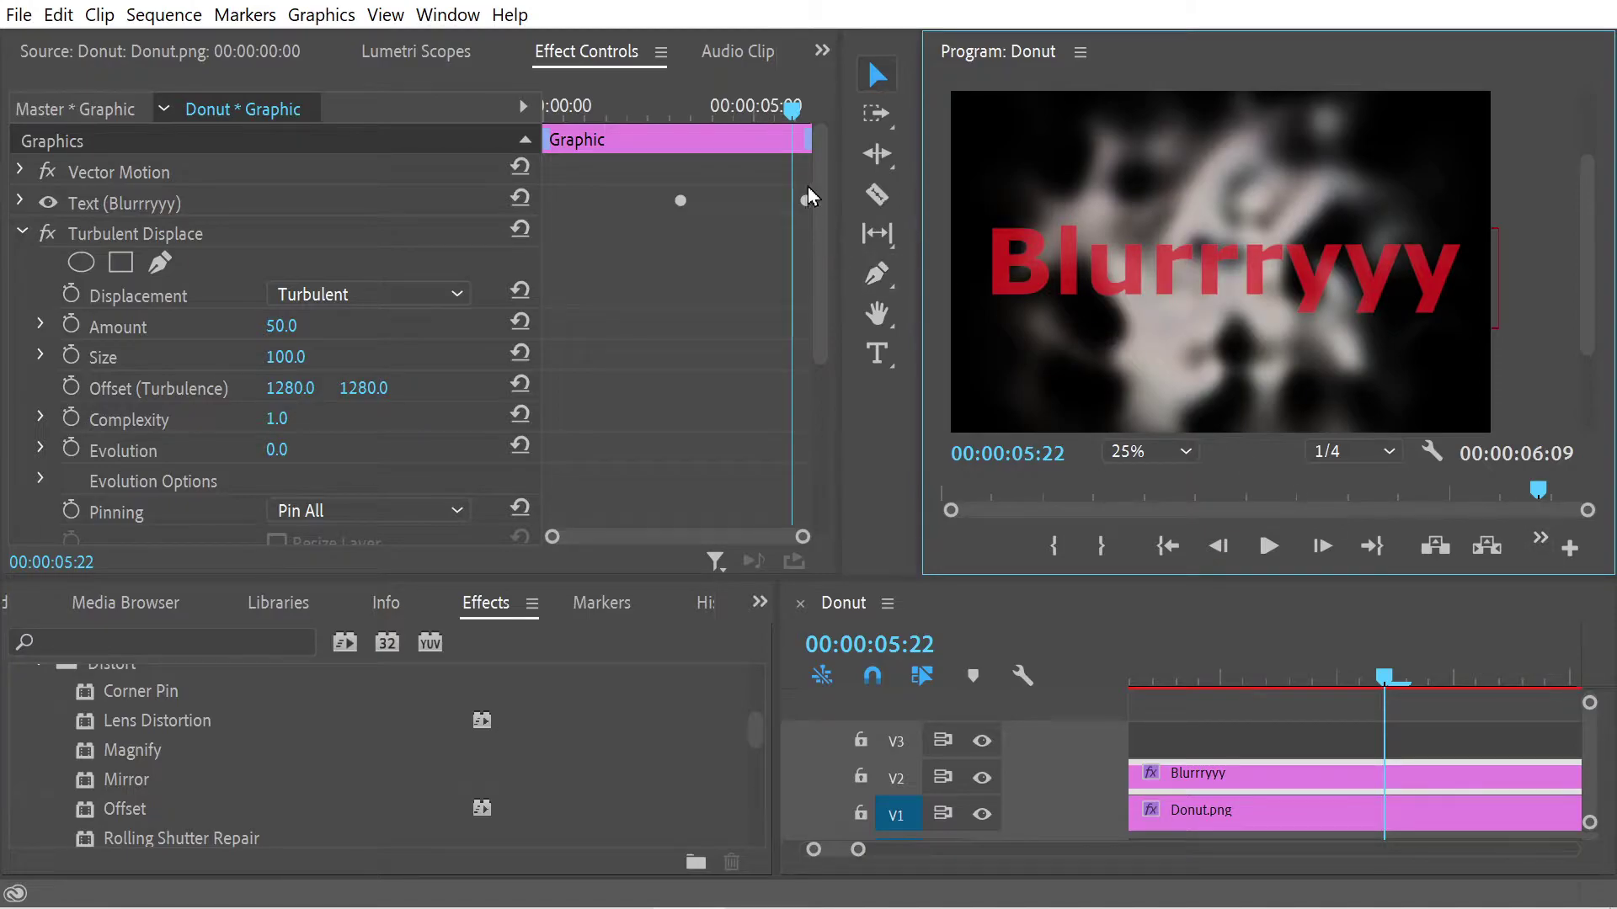
left_click_drag(797, 113, 685, 139)
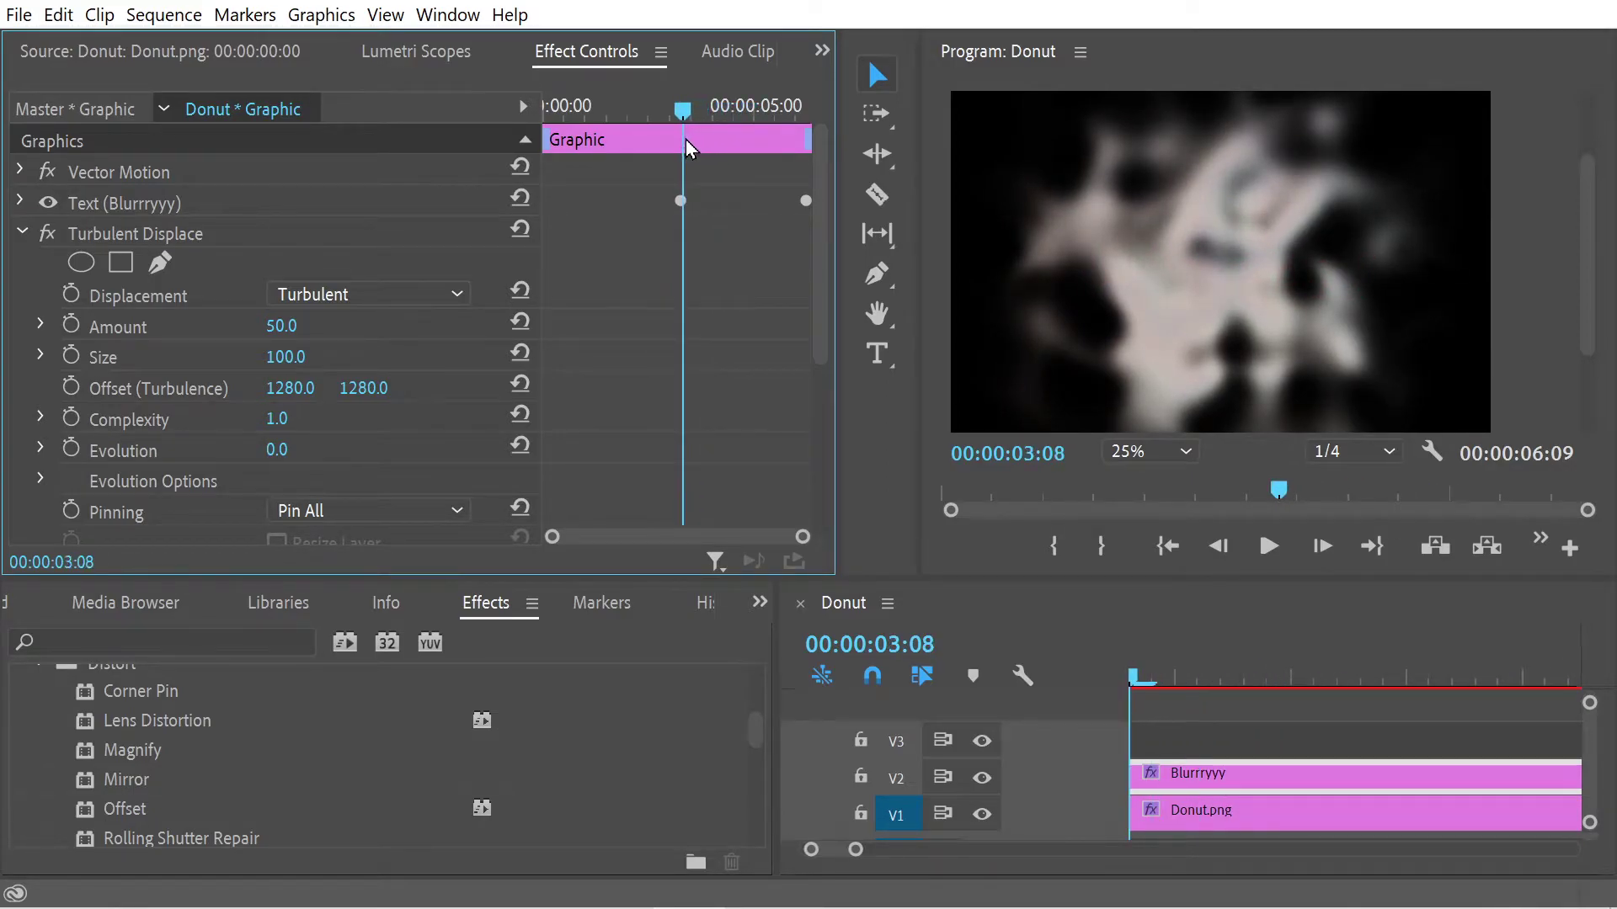
left_click_drag(686, 139, 679, 138)
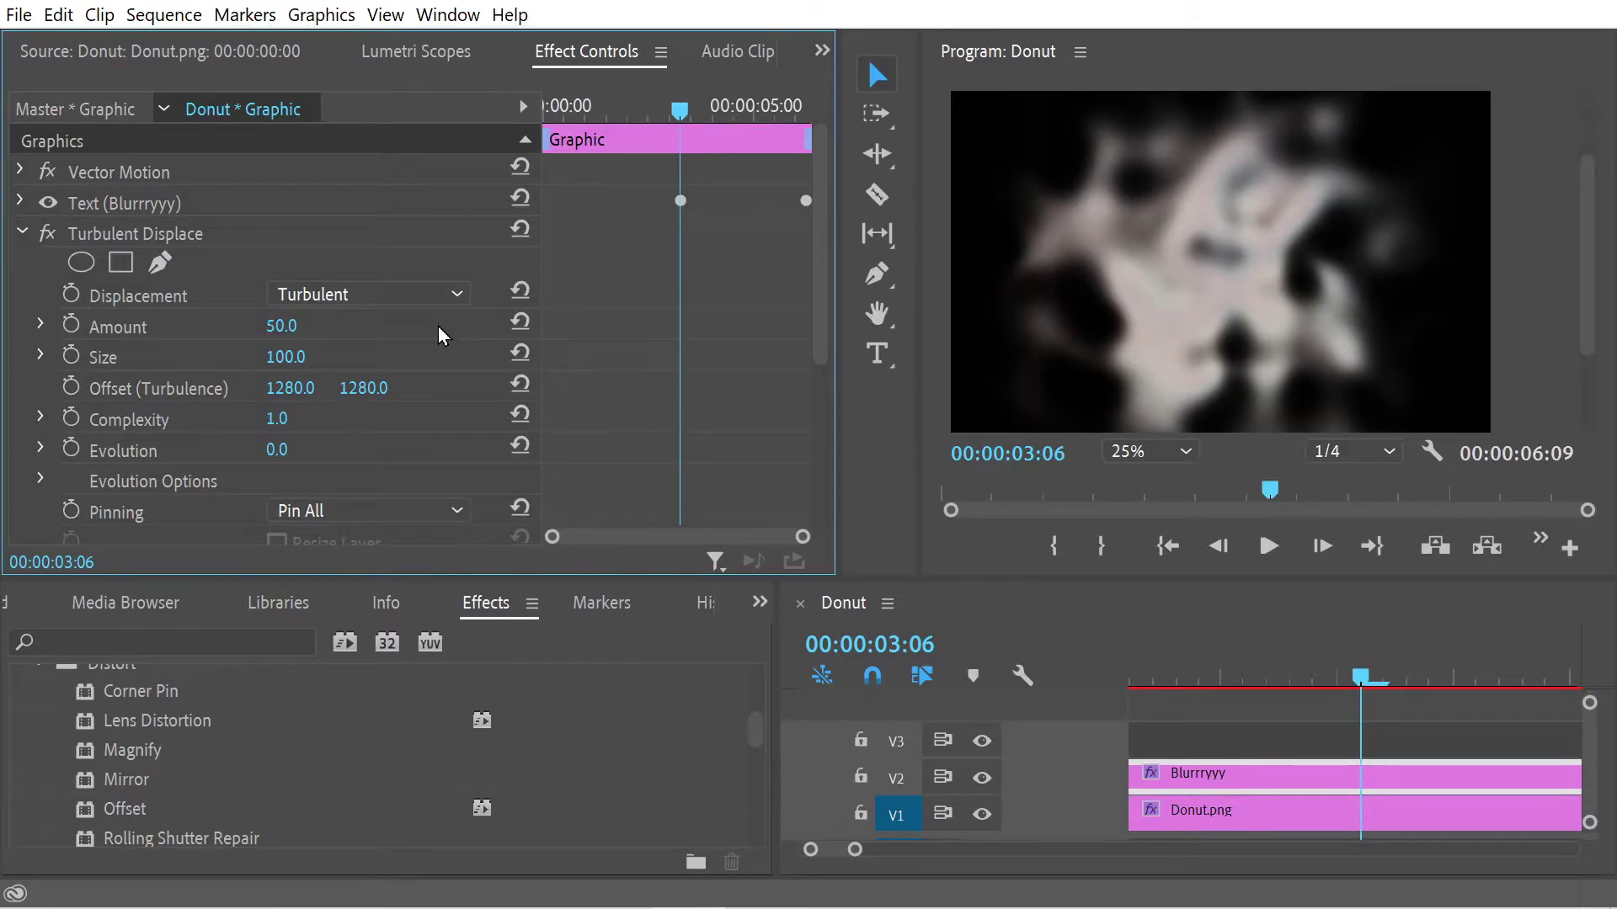
Switch the title's displacement to Twist and keyframe its Amount of 50 at 3:06
left_click(402, 300)
left_click(365, 388)
left_click(71, 327)
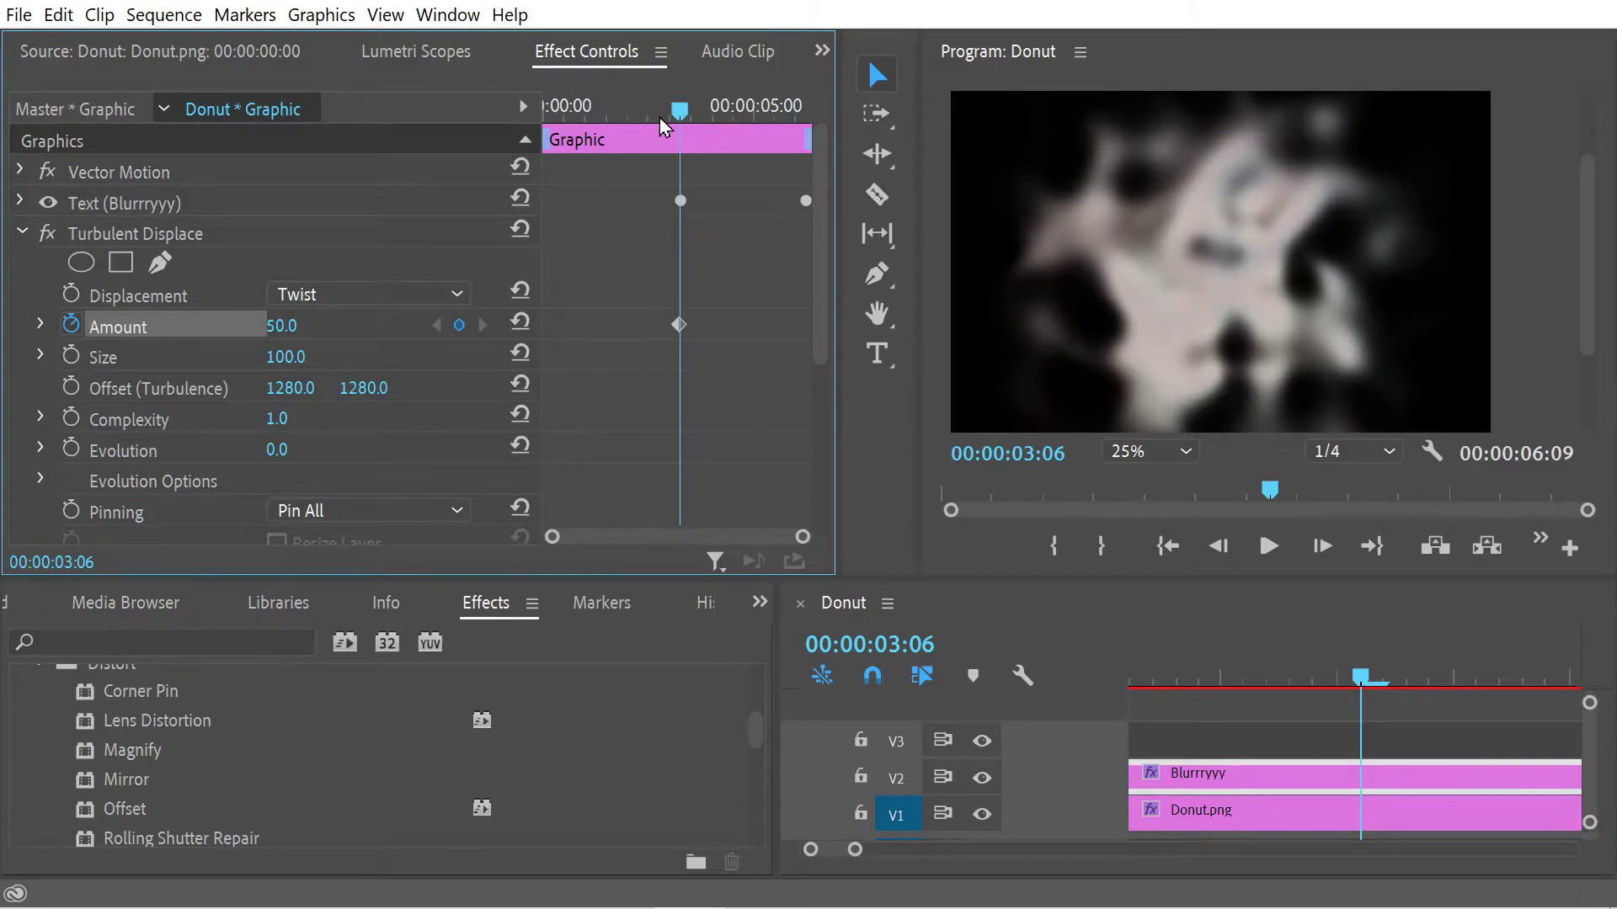
Set the title's Amount to 1000 at 6:05 and scrub to preview the animation
left_click_drag(677, 116, 796, 128)
left_click_drag(679, 111, 807, 117)
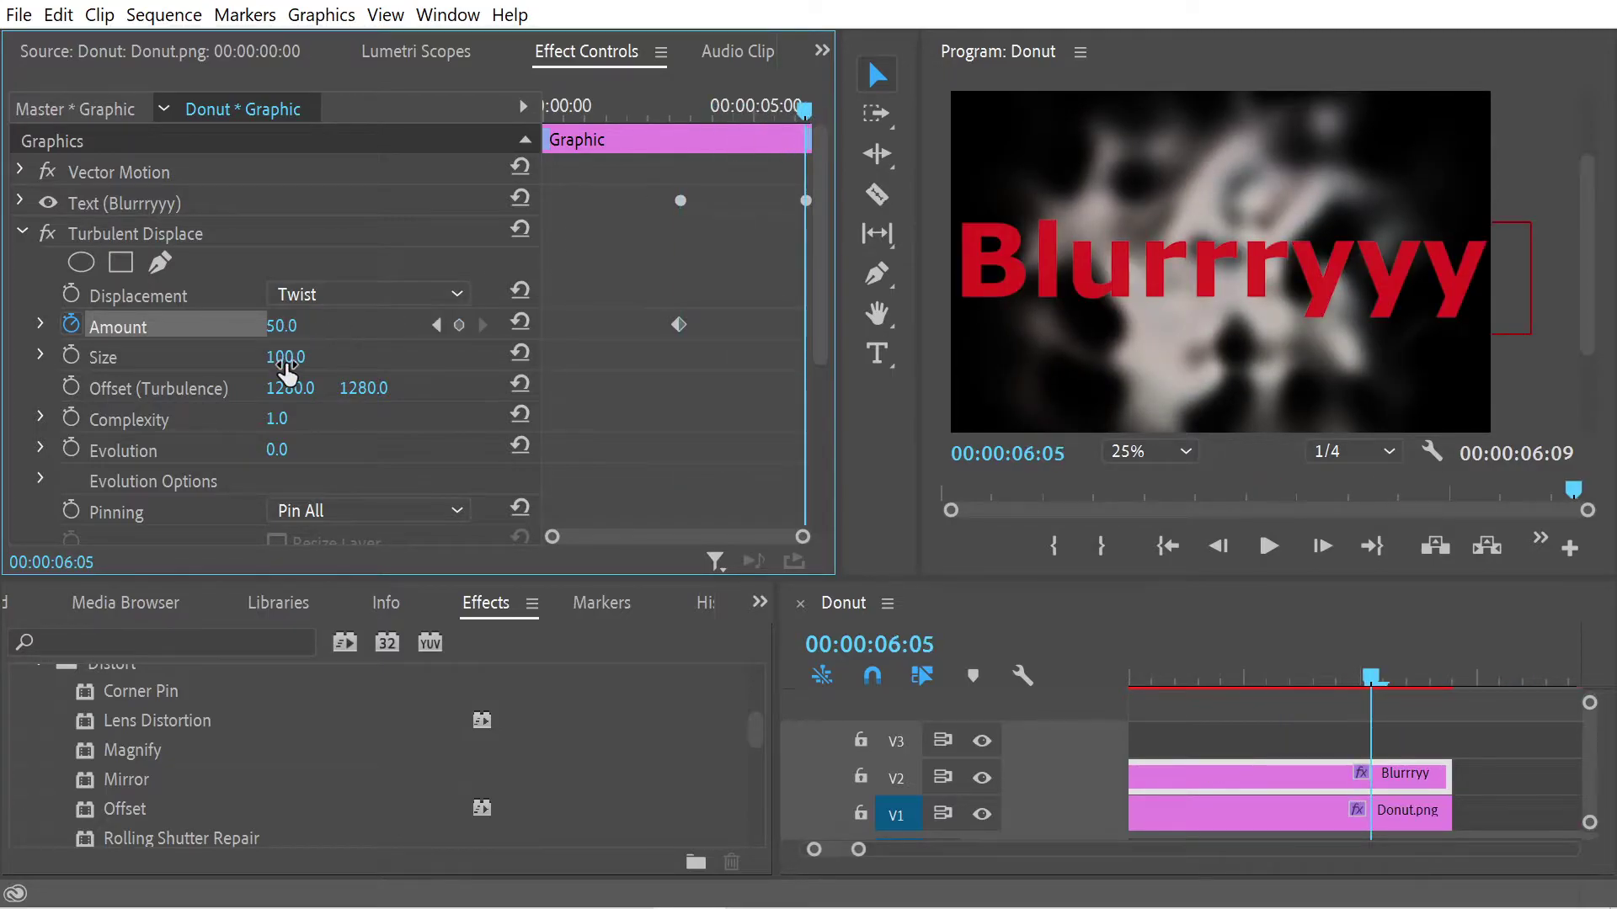
left_click(284, 326)
type("0")
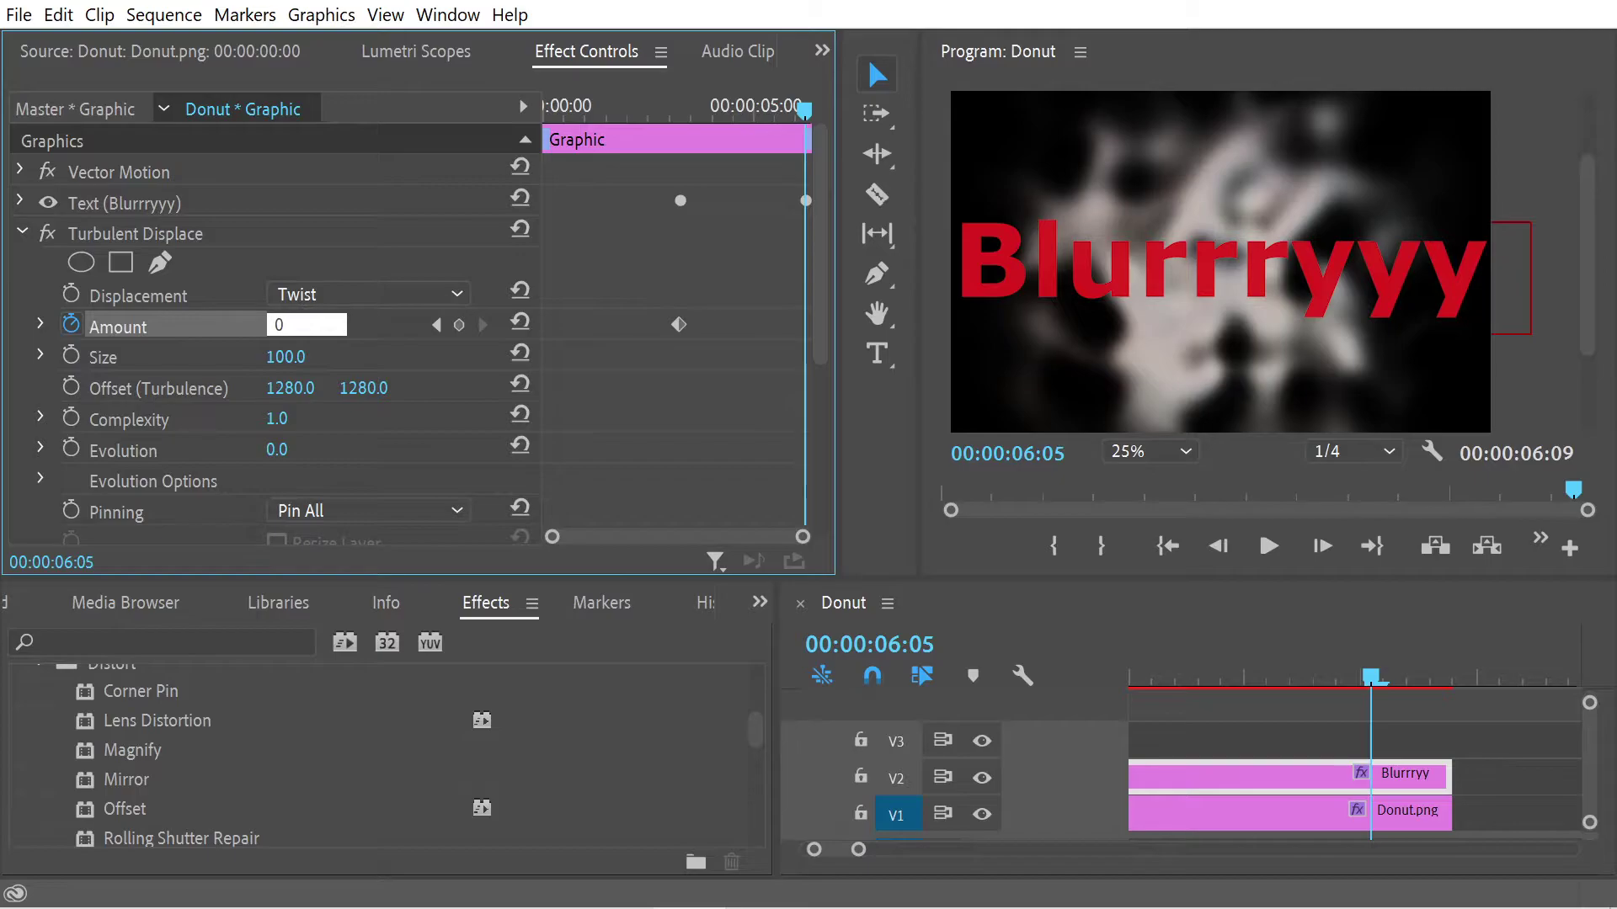
key("Return")
left_click(281, 325)
type("1000")
key("Return")
left_click_drag(781, 110, 743, 160)
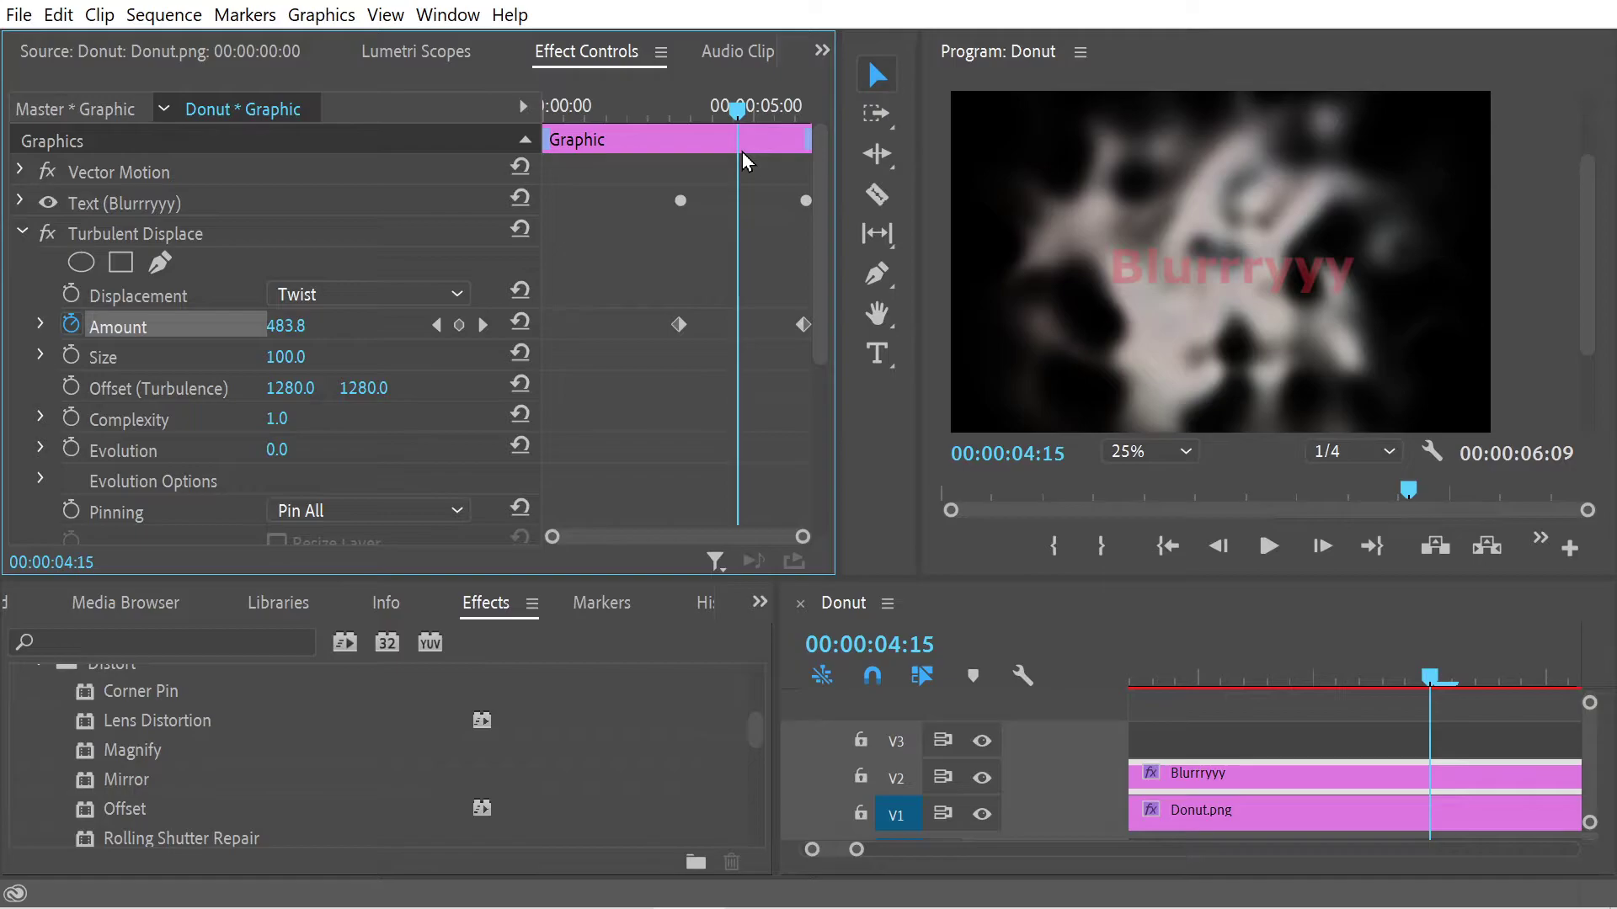
Return to the 3:06 keyframe and switch the title's displacement back to Turbulent
left_click_drag(741, 152, 666, 160)
left_click(391, 296)
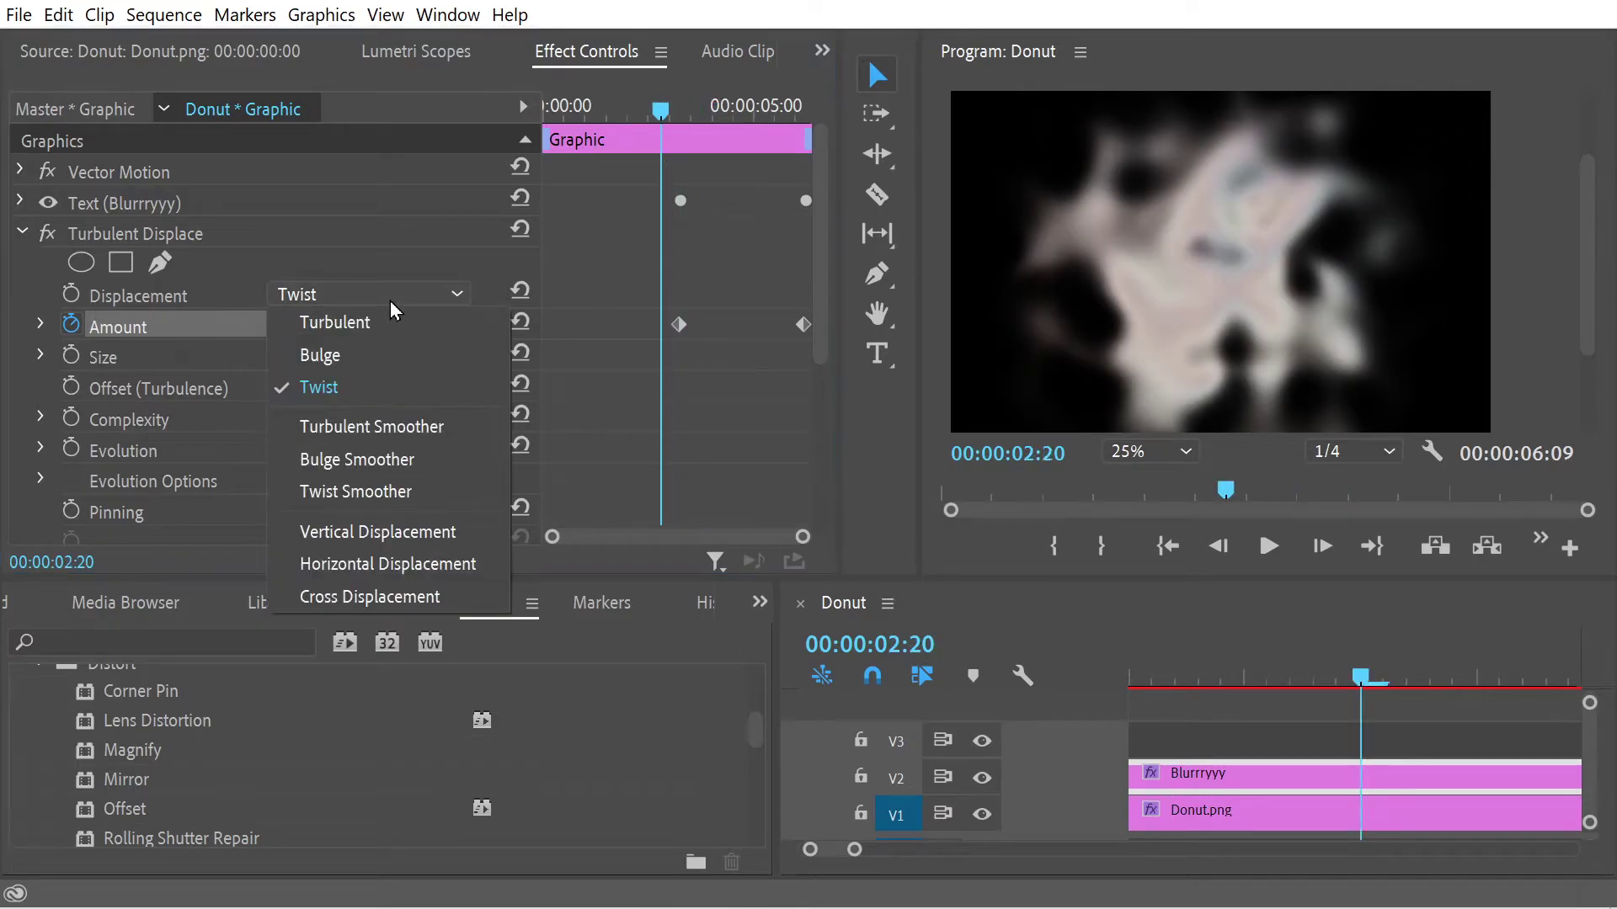
left_click(382, 326)
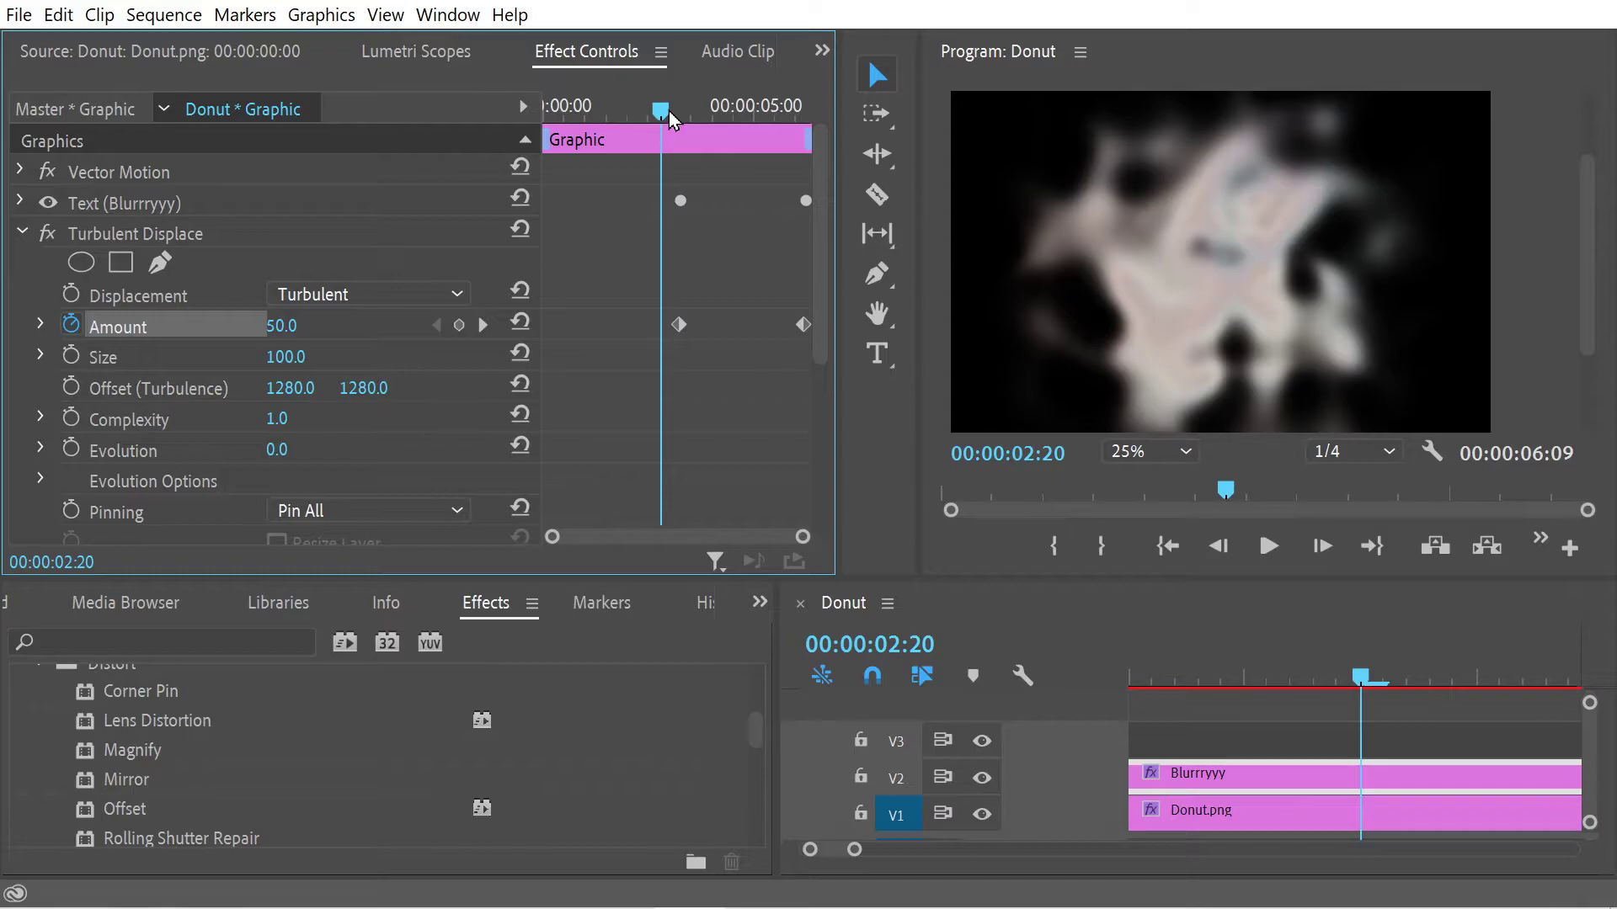
Preview the warp, jump to the last Amount keyframe, then select the Donut.png clip
left_click_drag(672, 120, 830, 362)
left_click(803, 325)
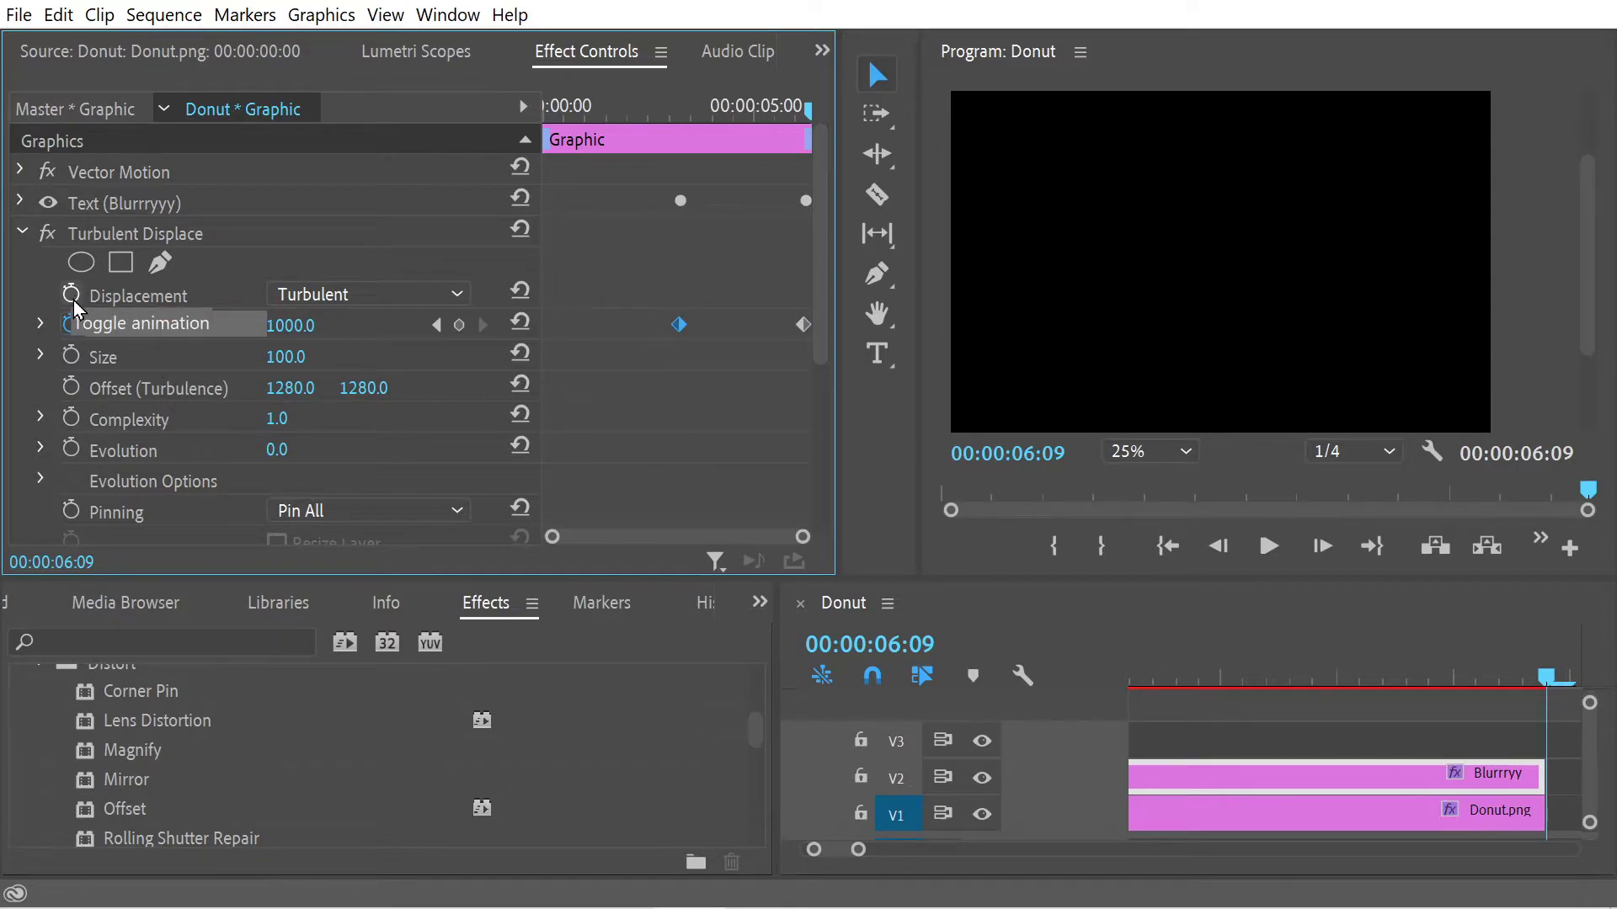
left_click(1245, 818)
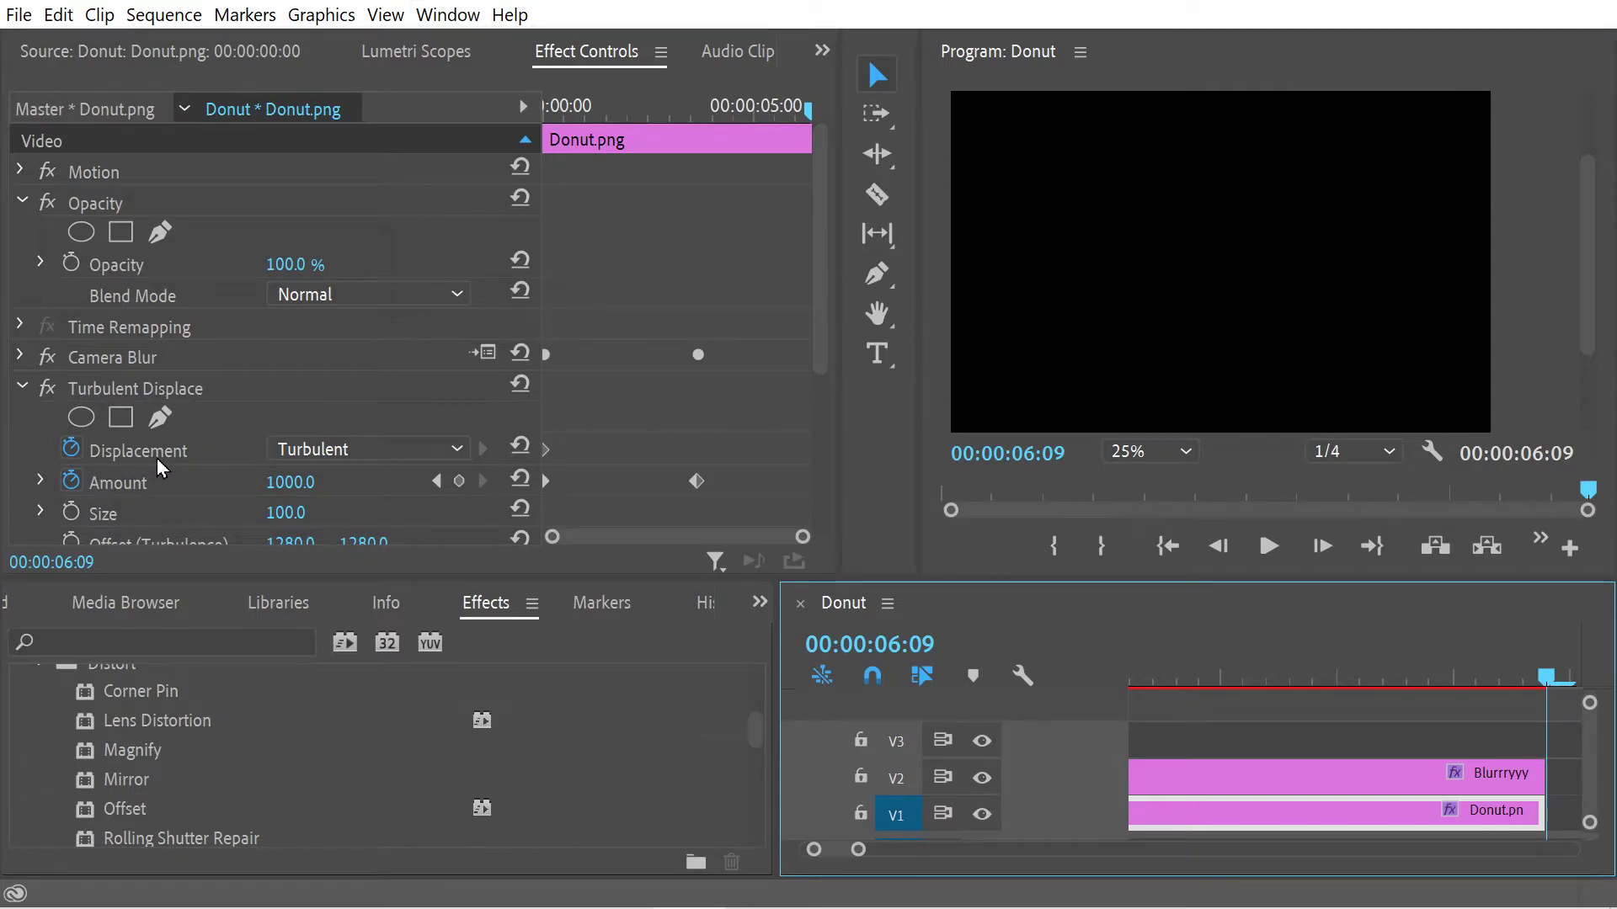
left_click(1290, 786)
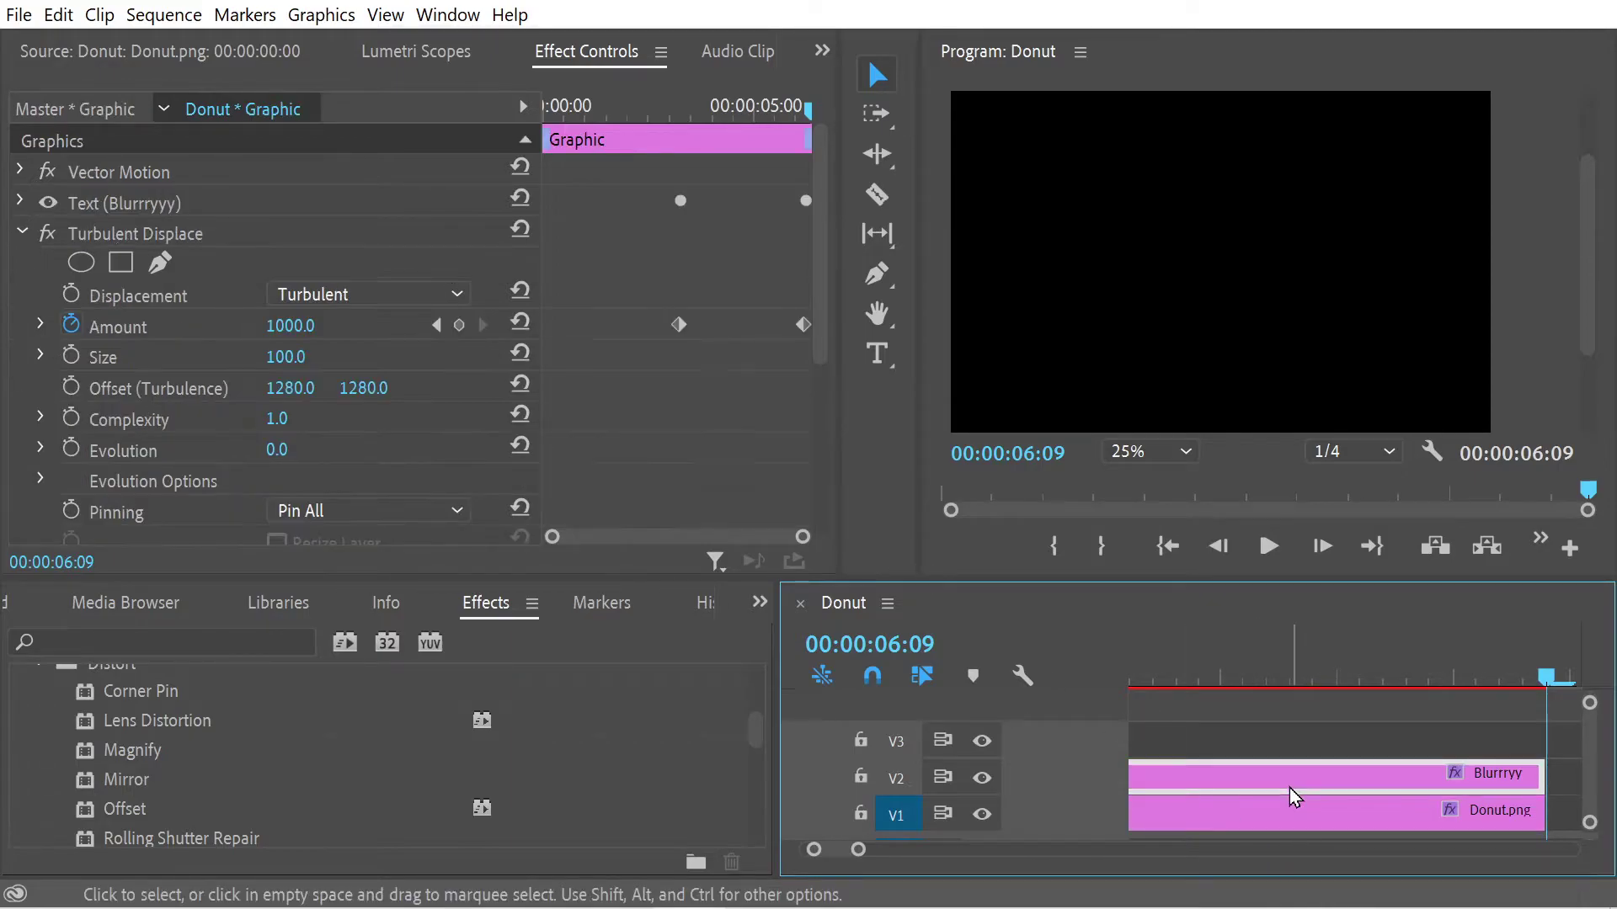
left_click(717, 105)
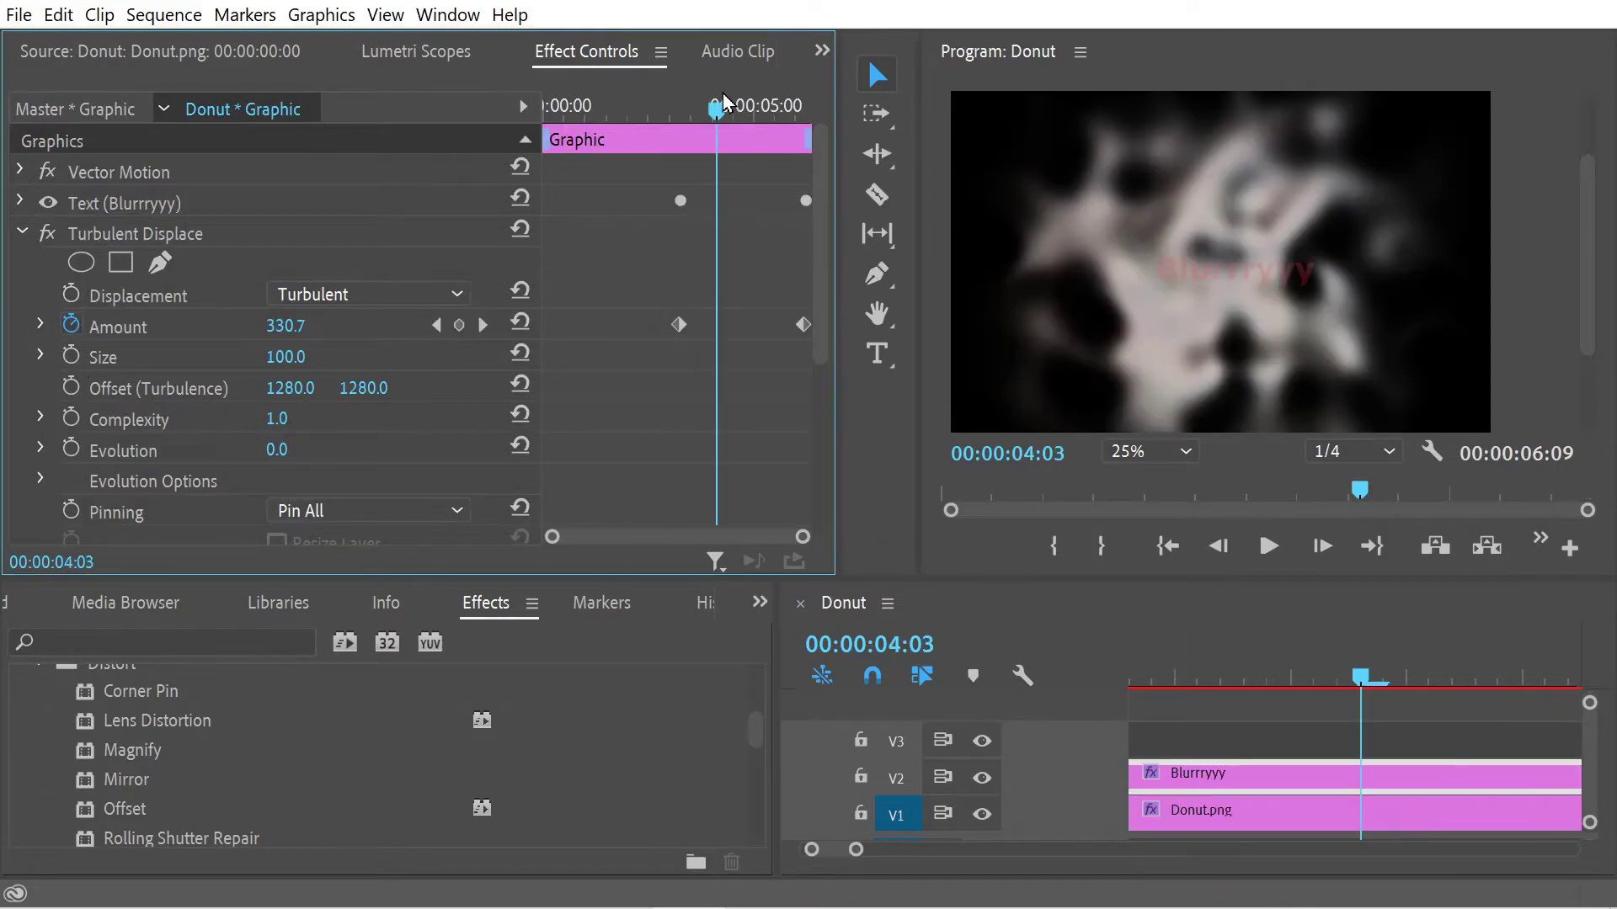
left_click_drag(723, 101, 684, 101)
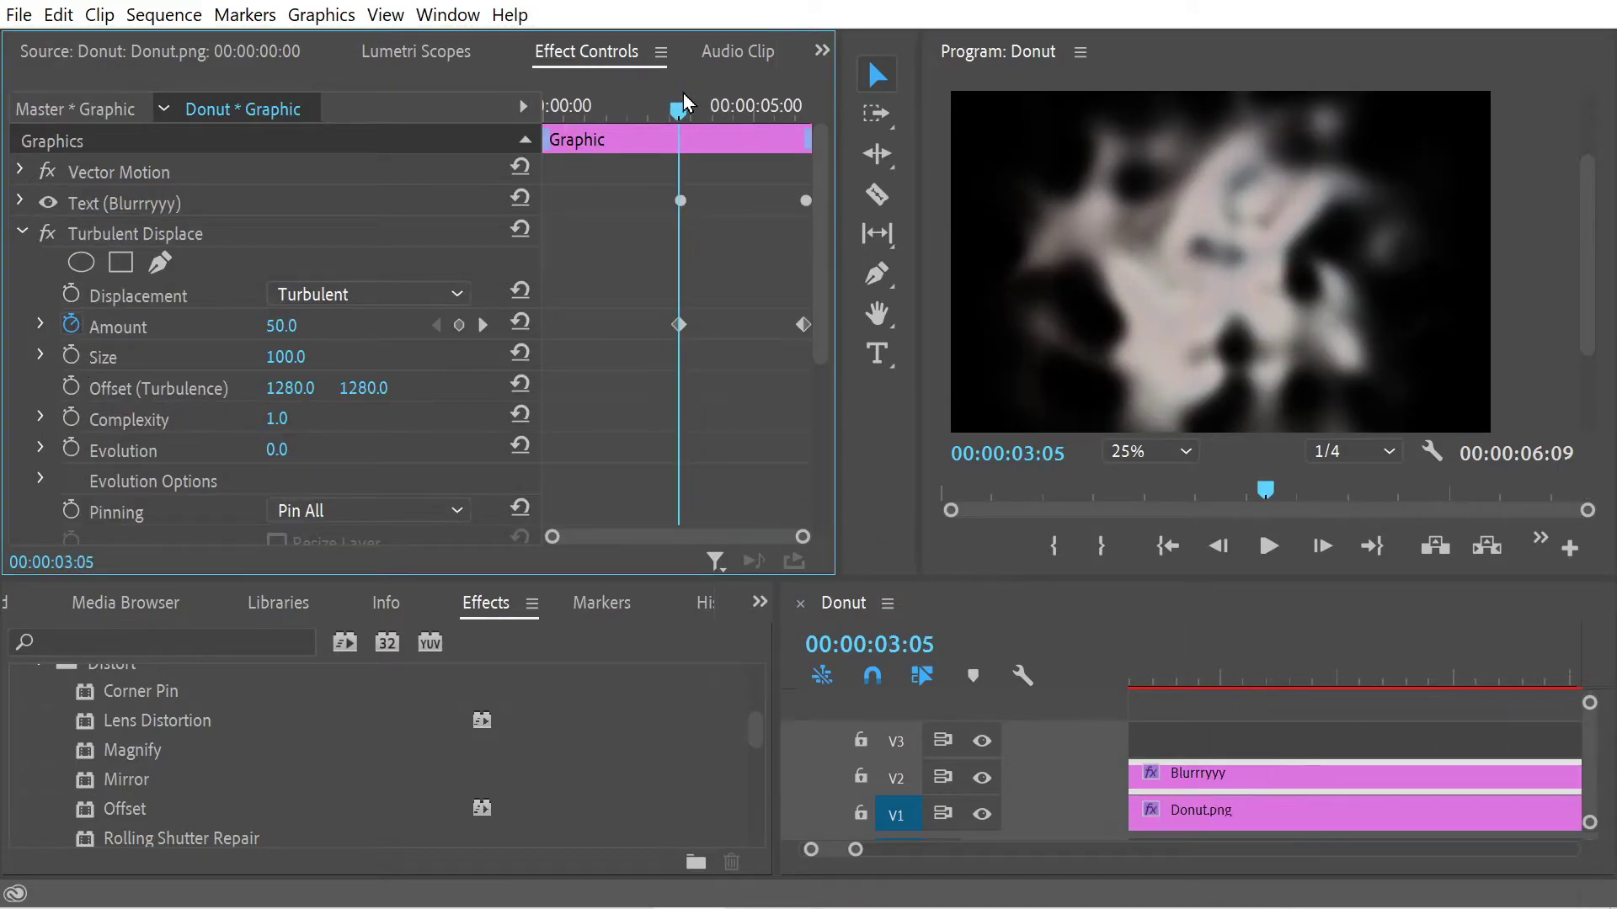
left_click(1220, 813)
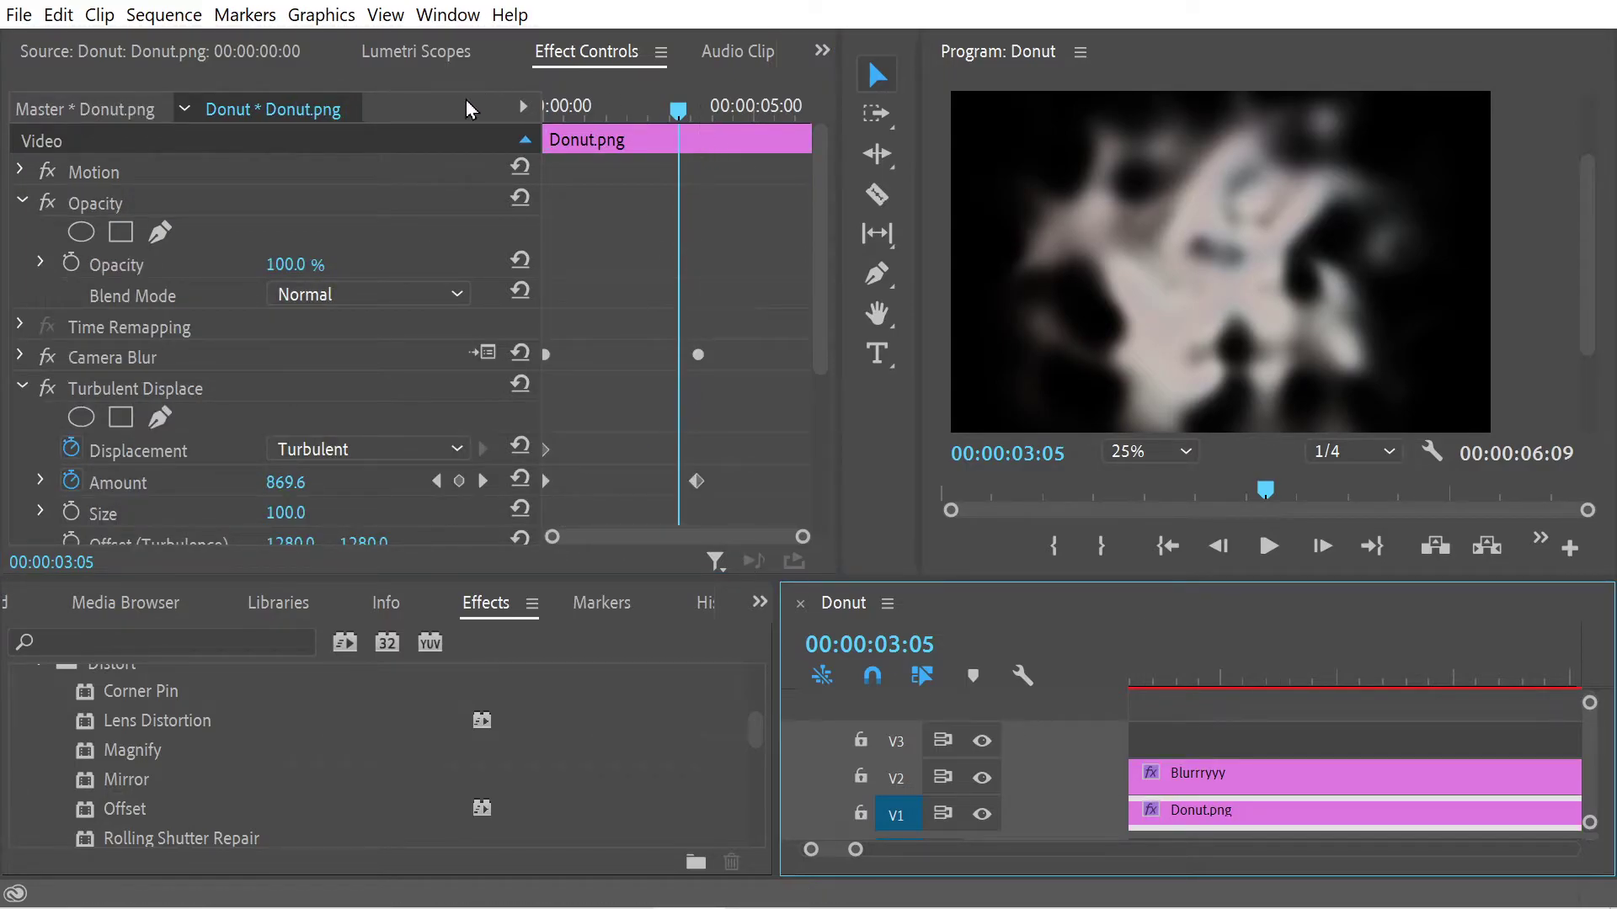
left_click_drag(623, 105, 514, 118)
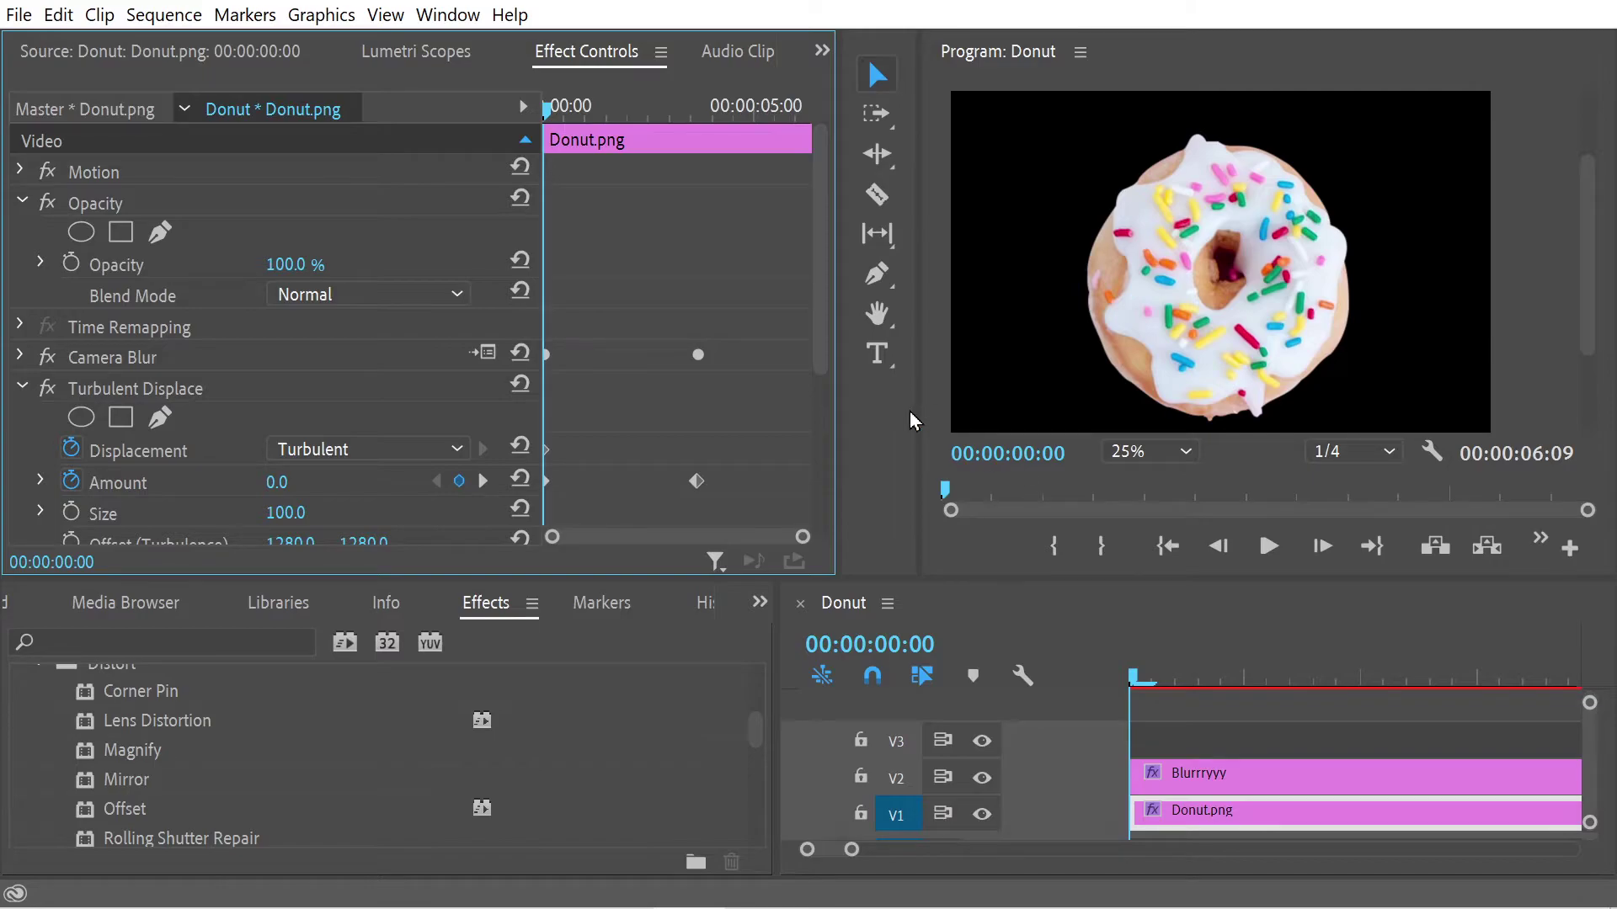
left_click(1235, 767)
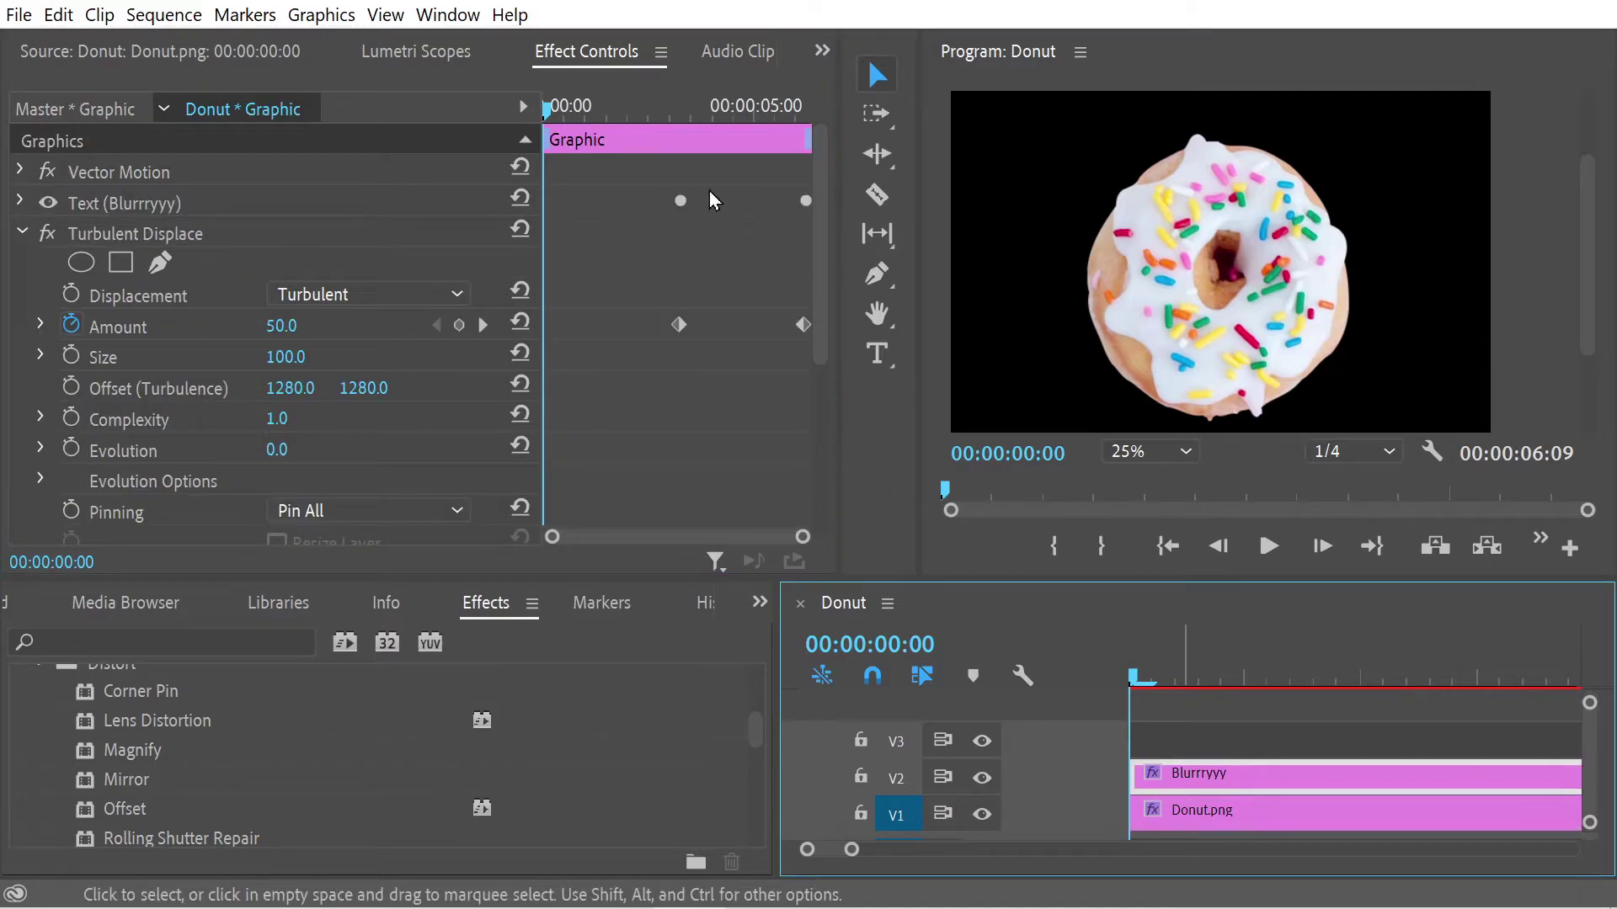
Add a Displacement type keyframe at 00:00:03:06 on the title and preview toward the end
left_click_drag(549, 136, 658, 145)
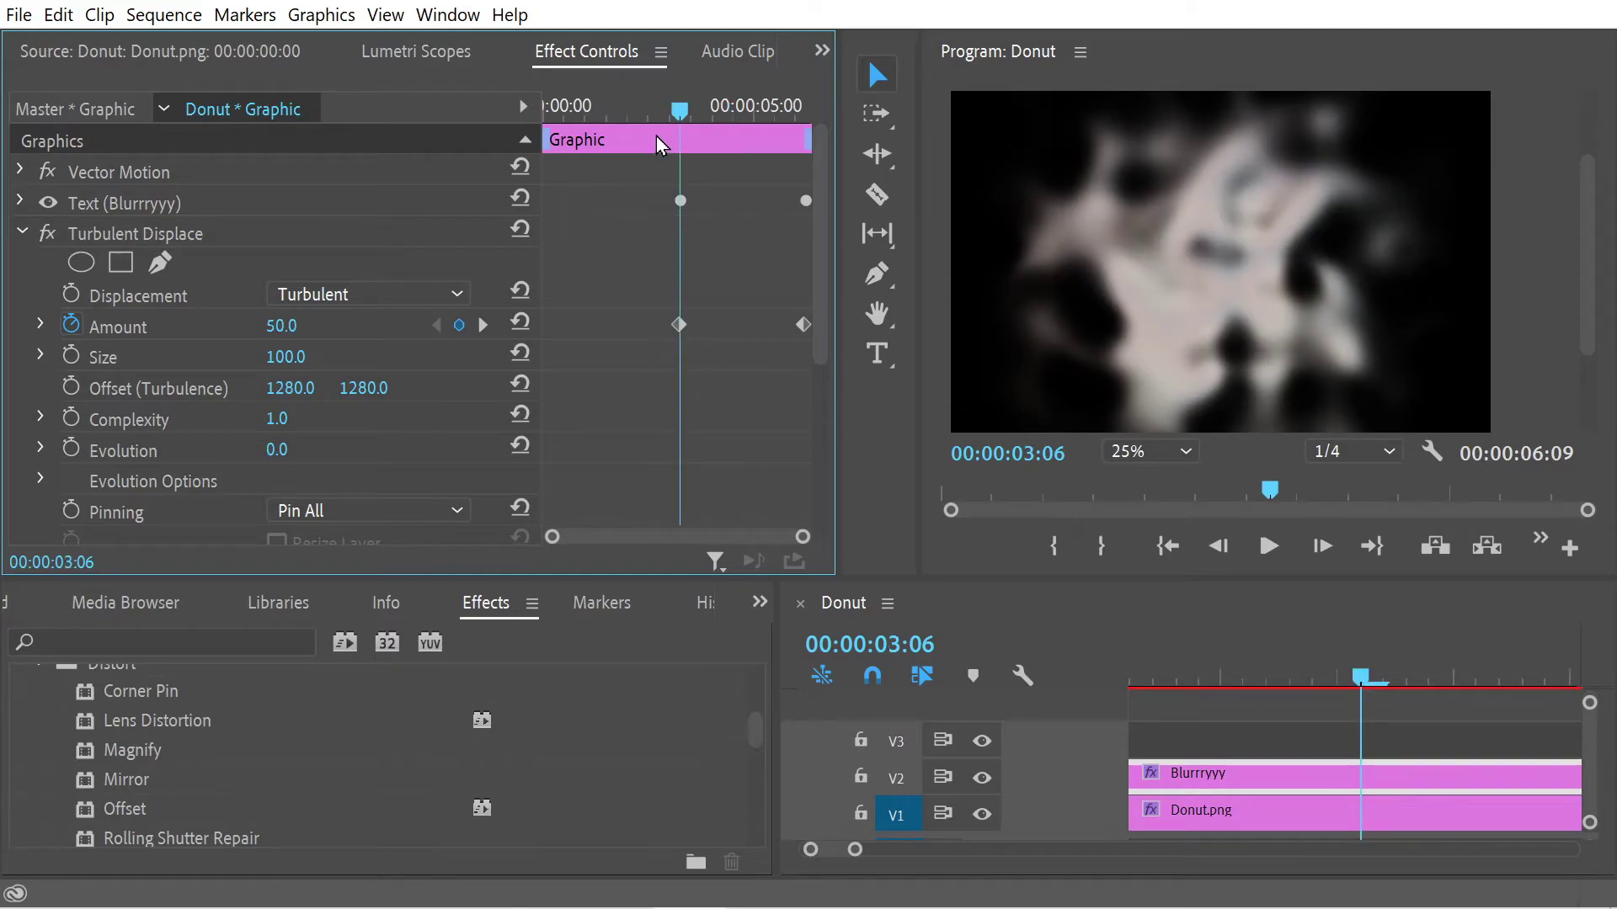
left_click_drag(655, 134, 687, 118)
left_click(71, 294)
left_click_drag(679, 111, 764, 143)
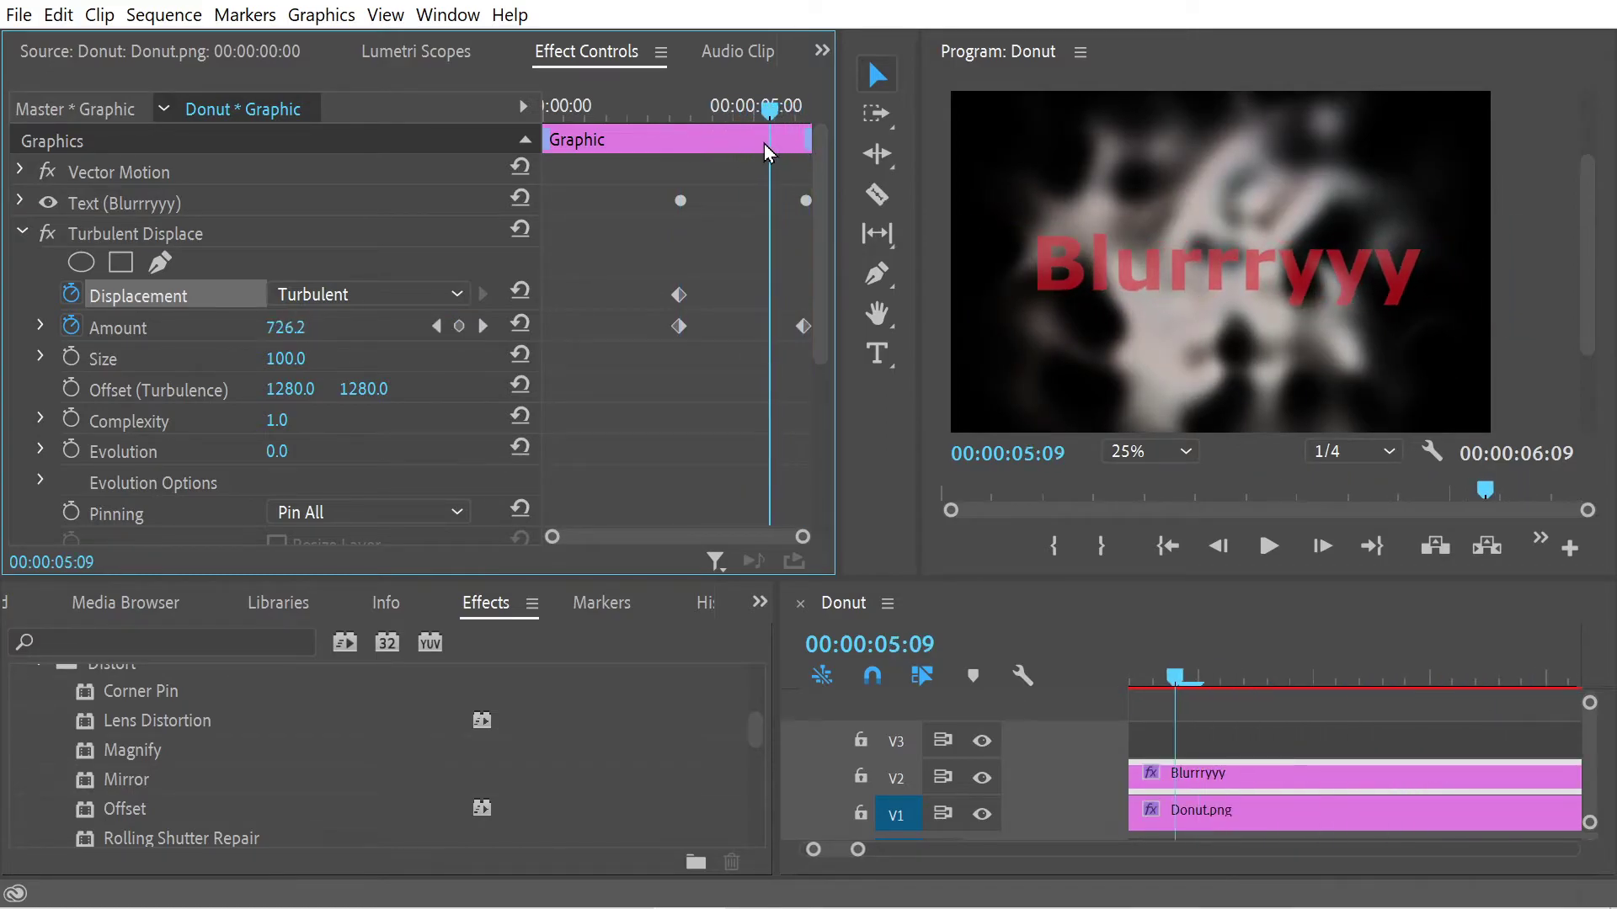
left_click(20, 199)
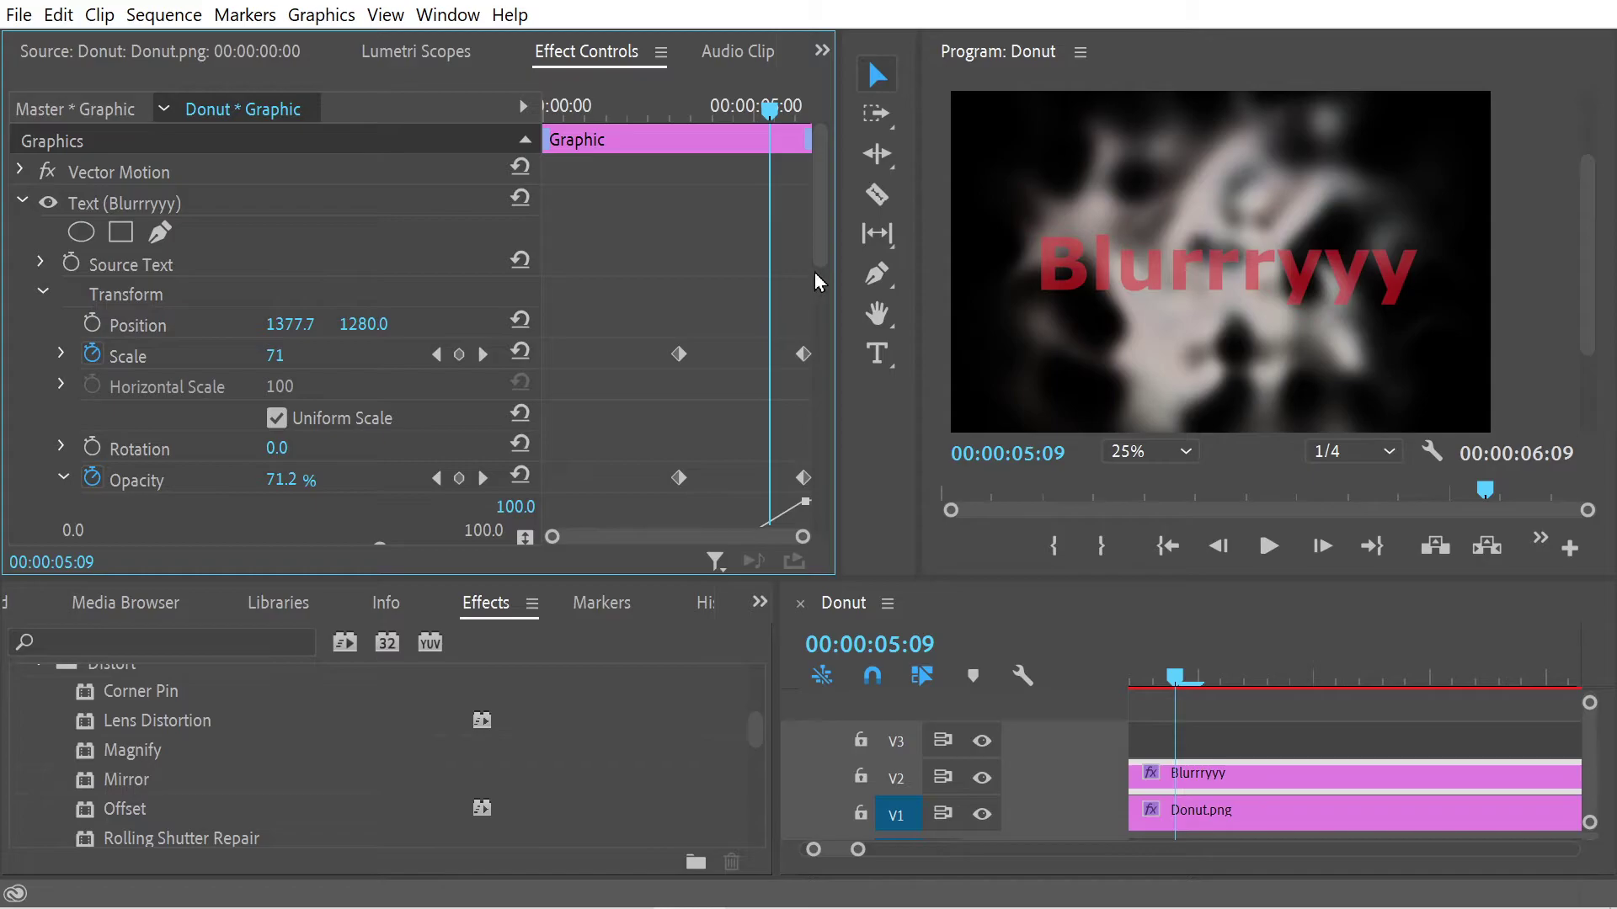
Collapse the title's Turbulent Displace and reveal its Source Text font settings and Transform values
left_click_drag(825, 259, 807, 362)
left_click(27, 419)
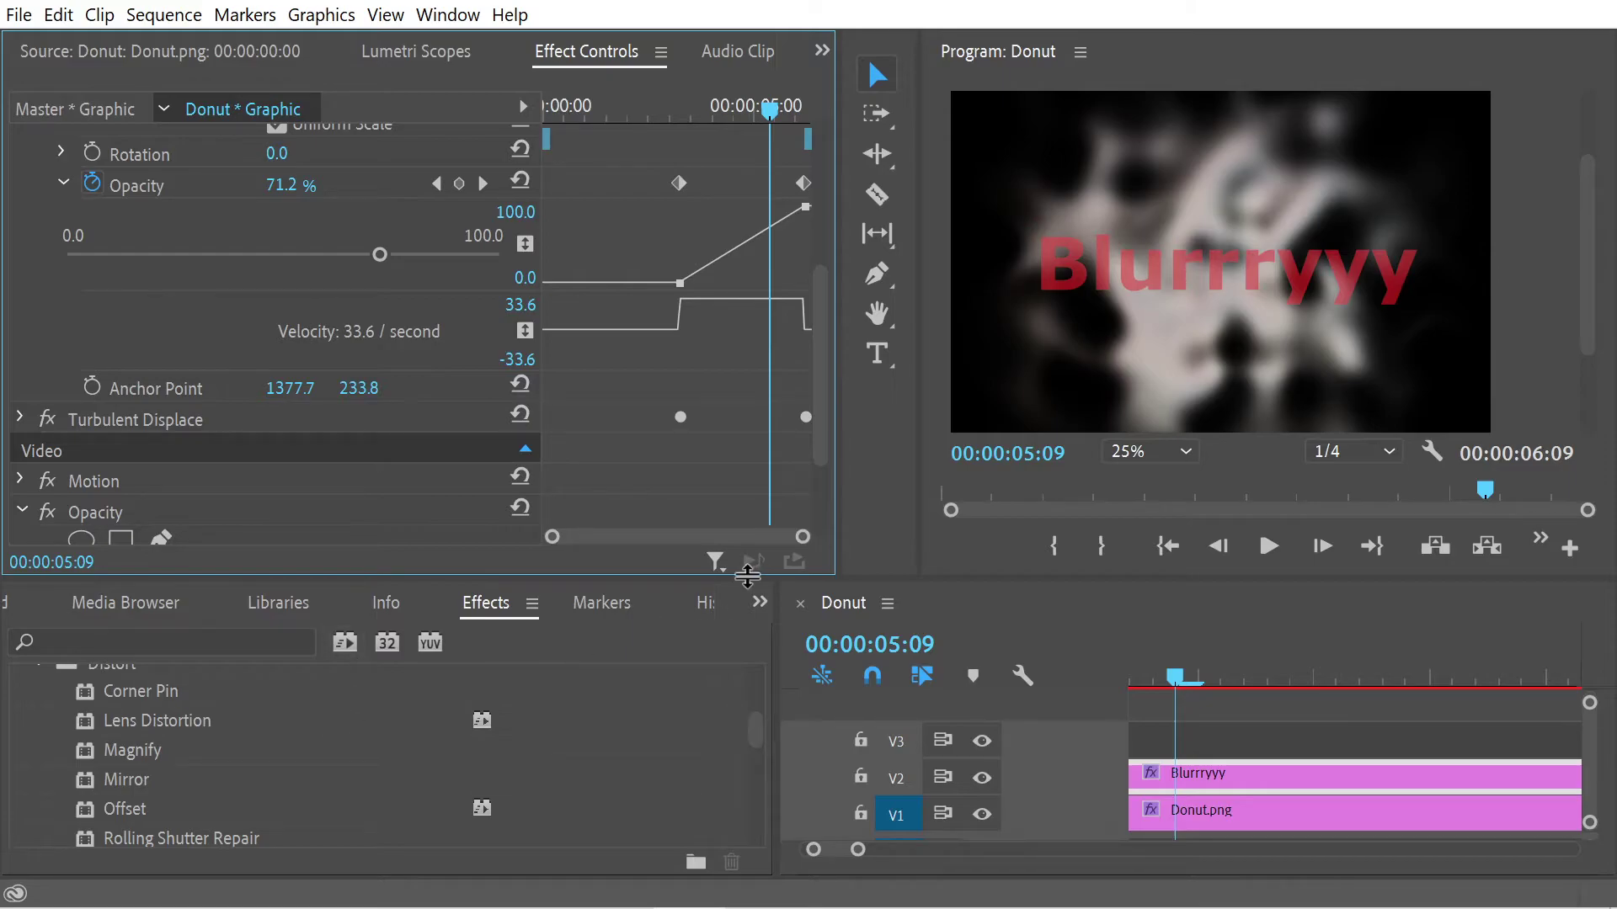
left_click_drag(816, 403, 820, 260)
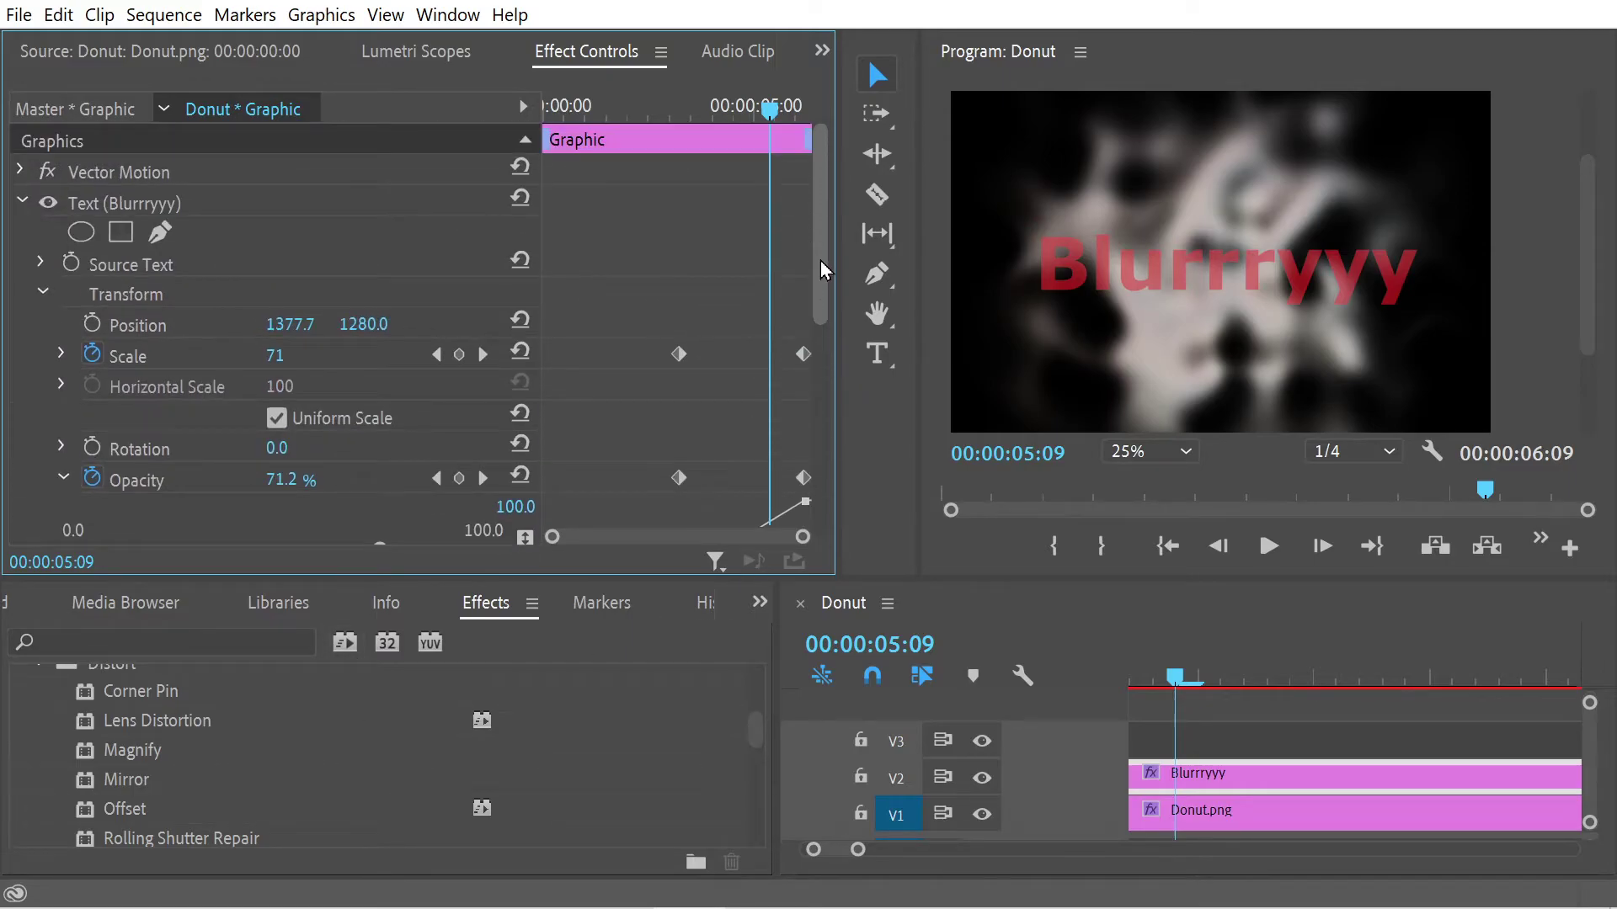
left_click(42, 261)
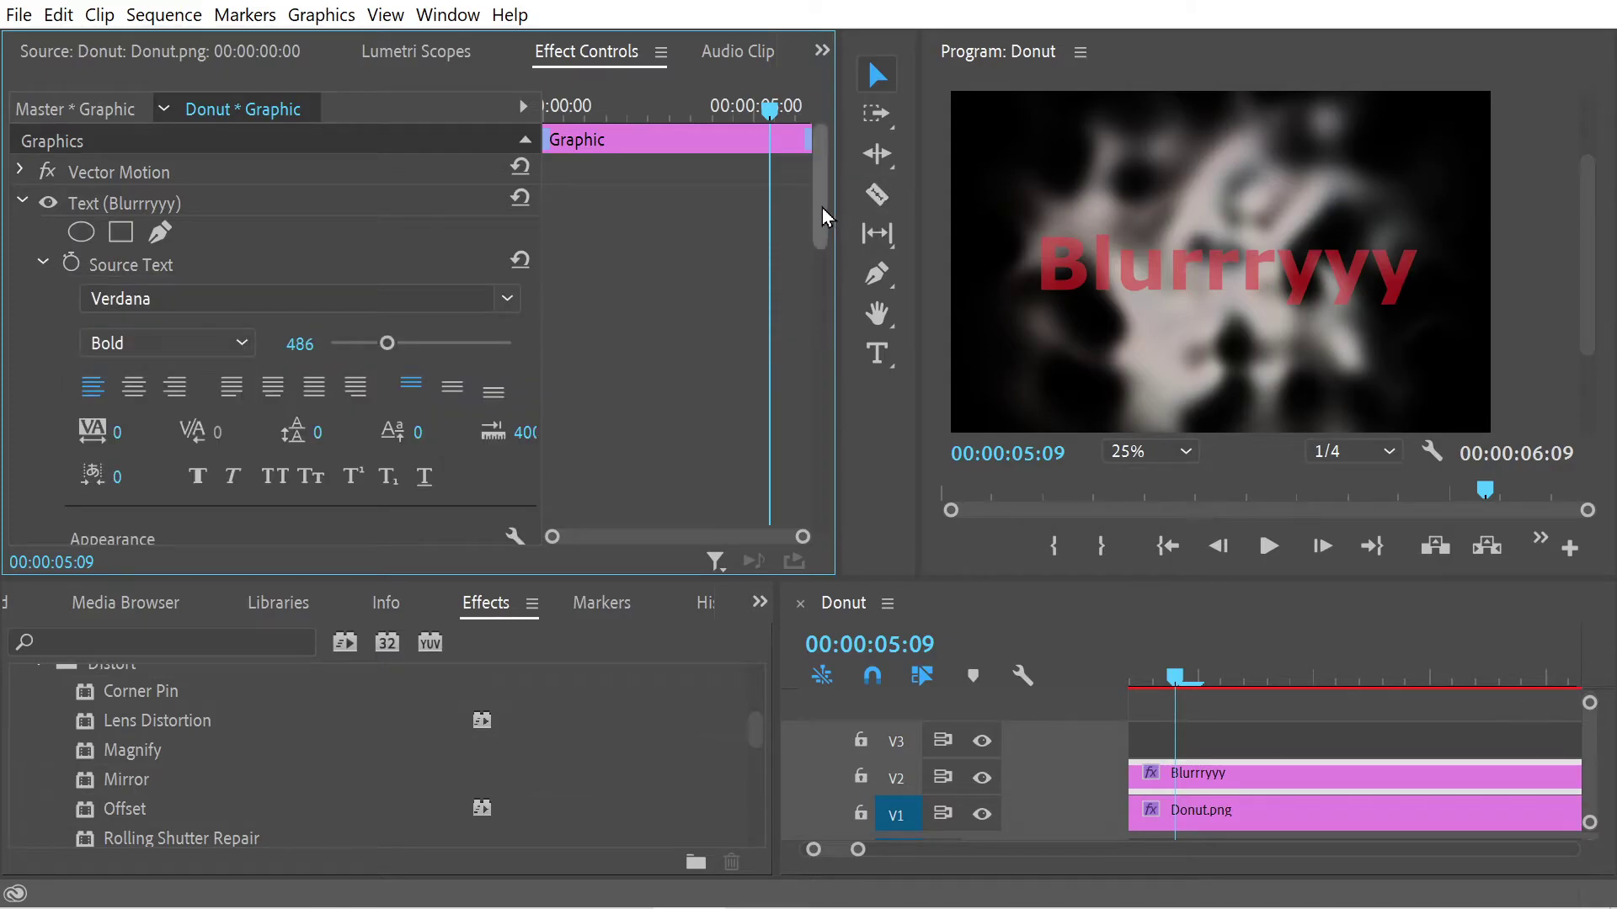
mouse_move(822, 207)
left_mouse_down()
mouse_move(800, 477)
mouse_move(783, 178)
left_mouse_up()
left_click(14, 211)
left_click(21, 203)
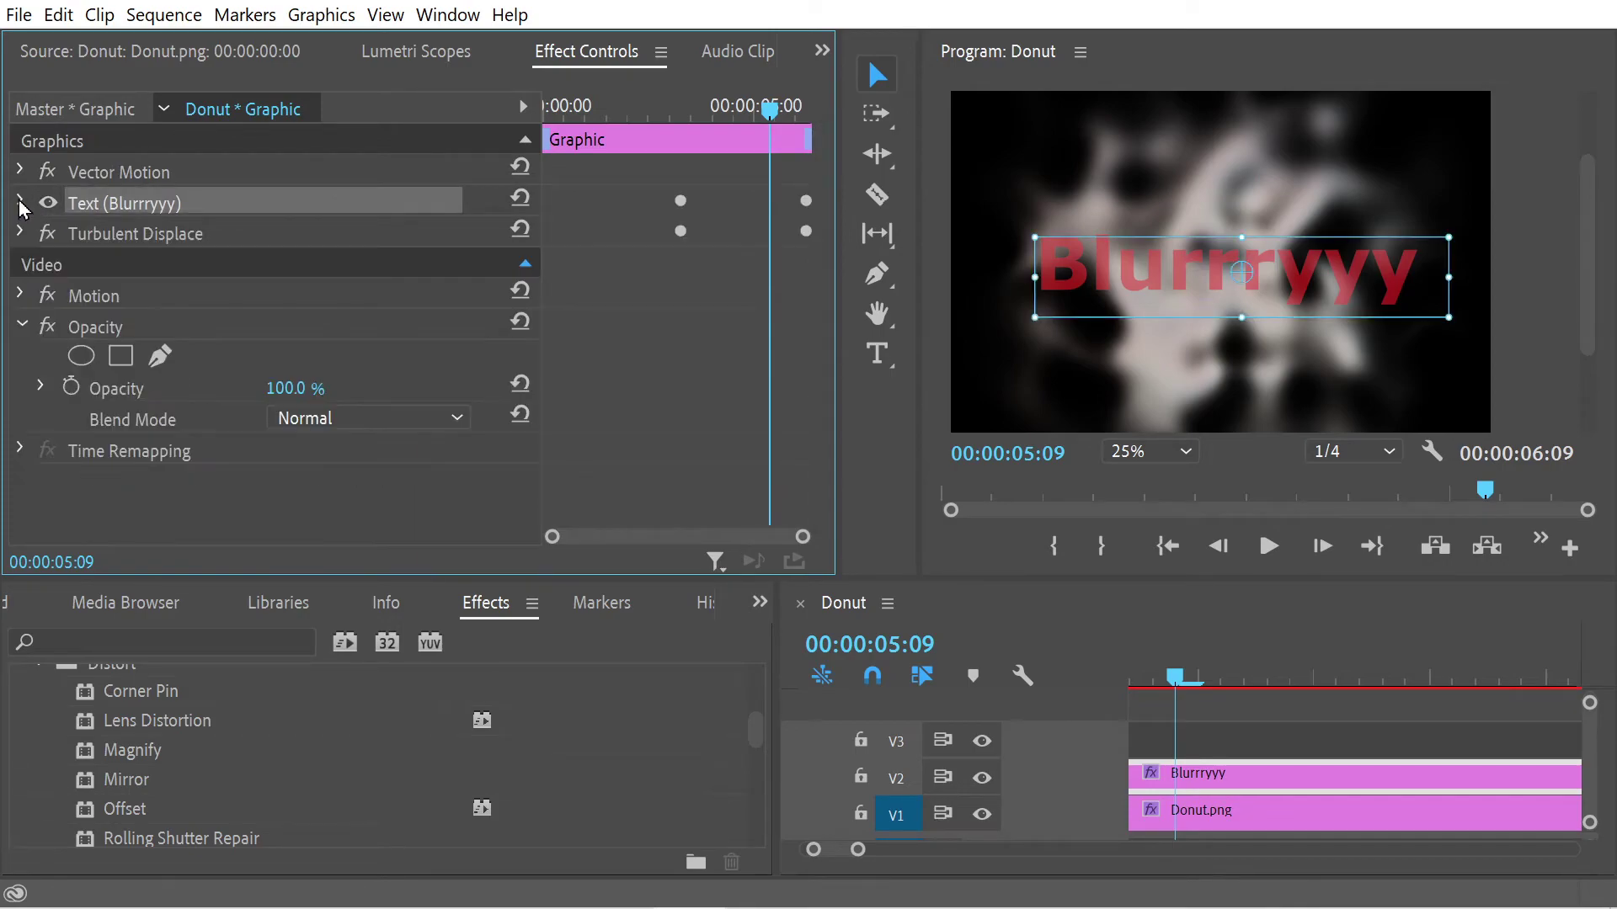
left_click(112, 232)
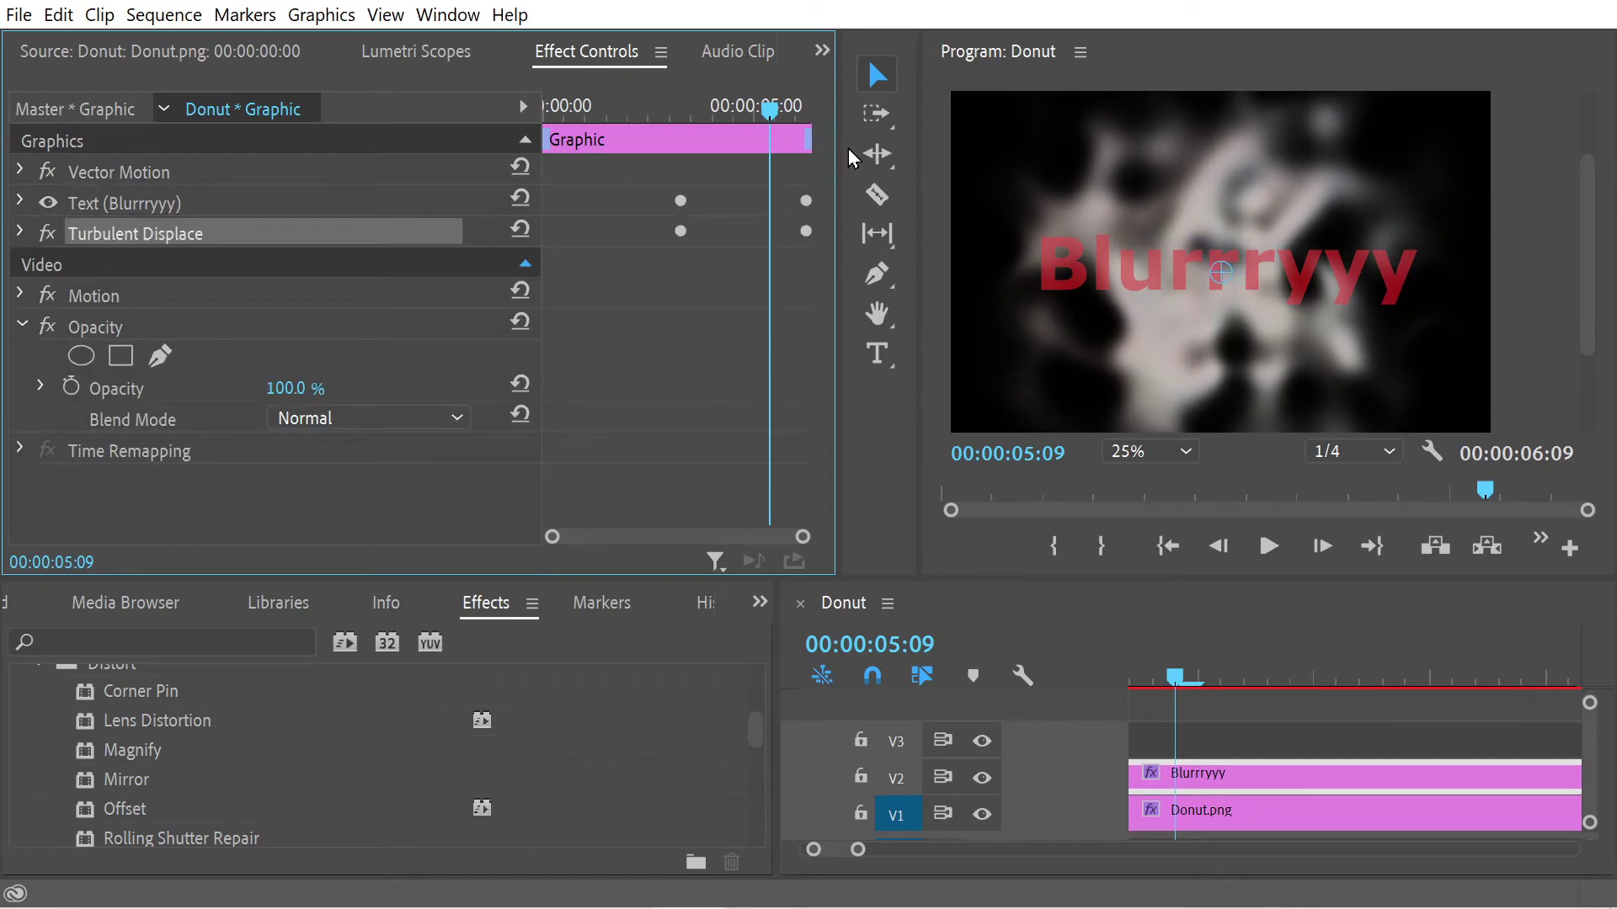
left_click_drag(762, 108, 680, 168)
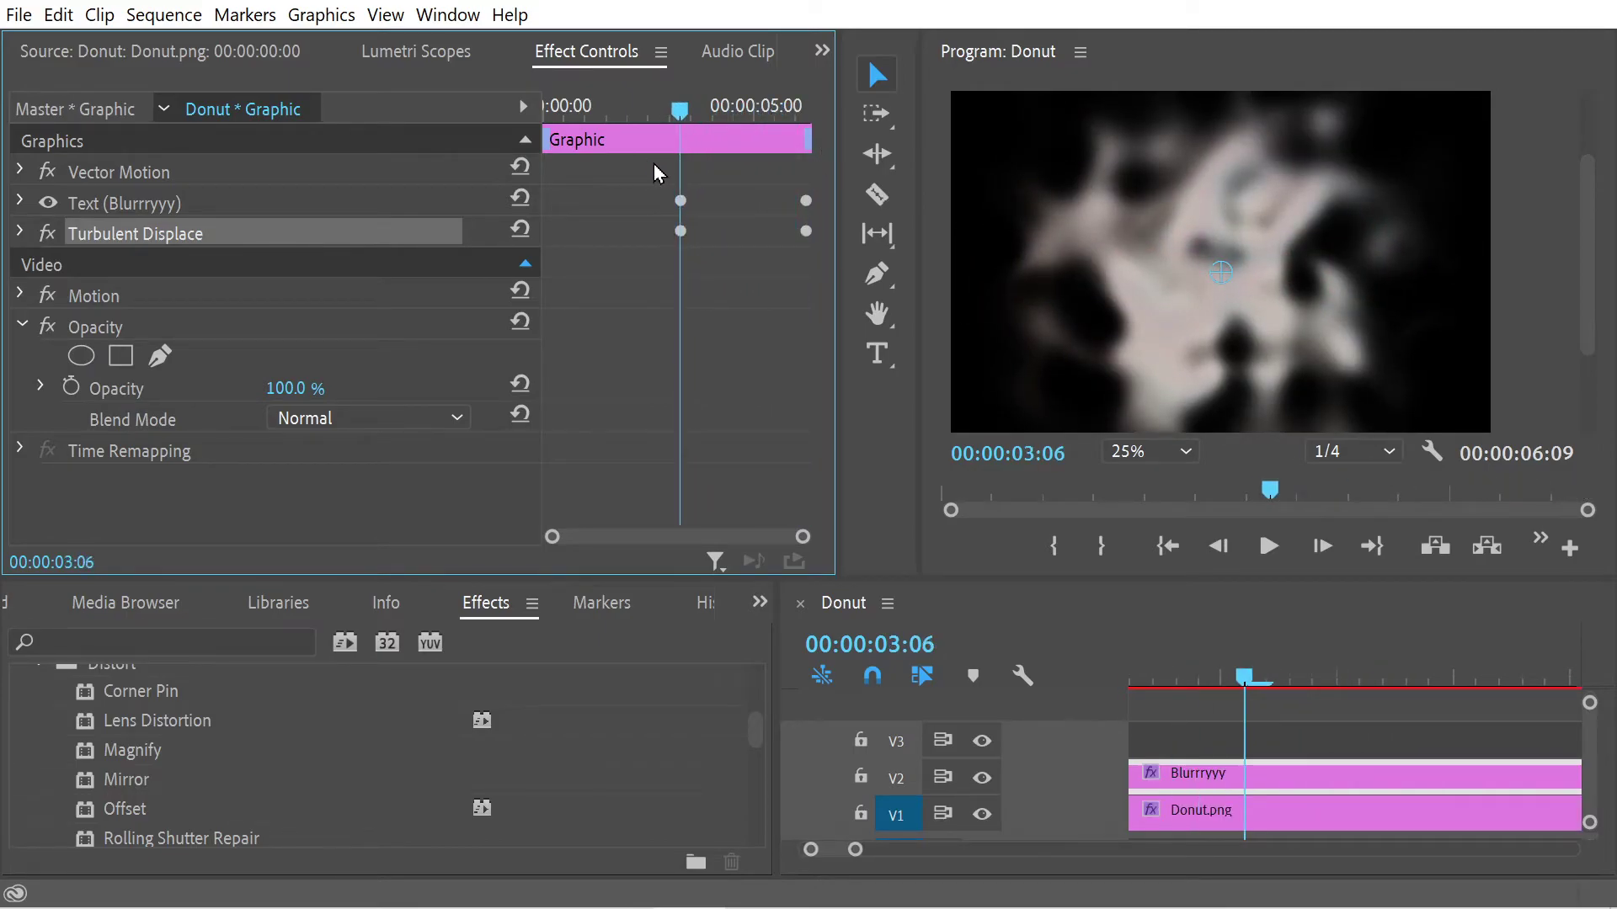
left_click(20, 201)
left_click(229, 657)
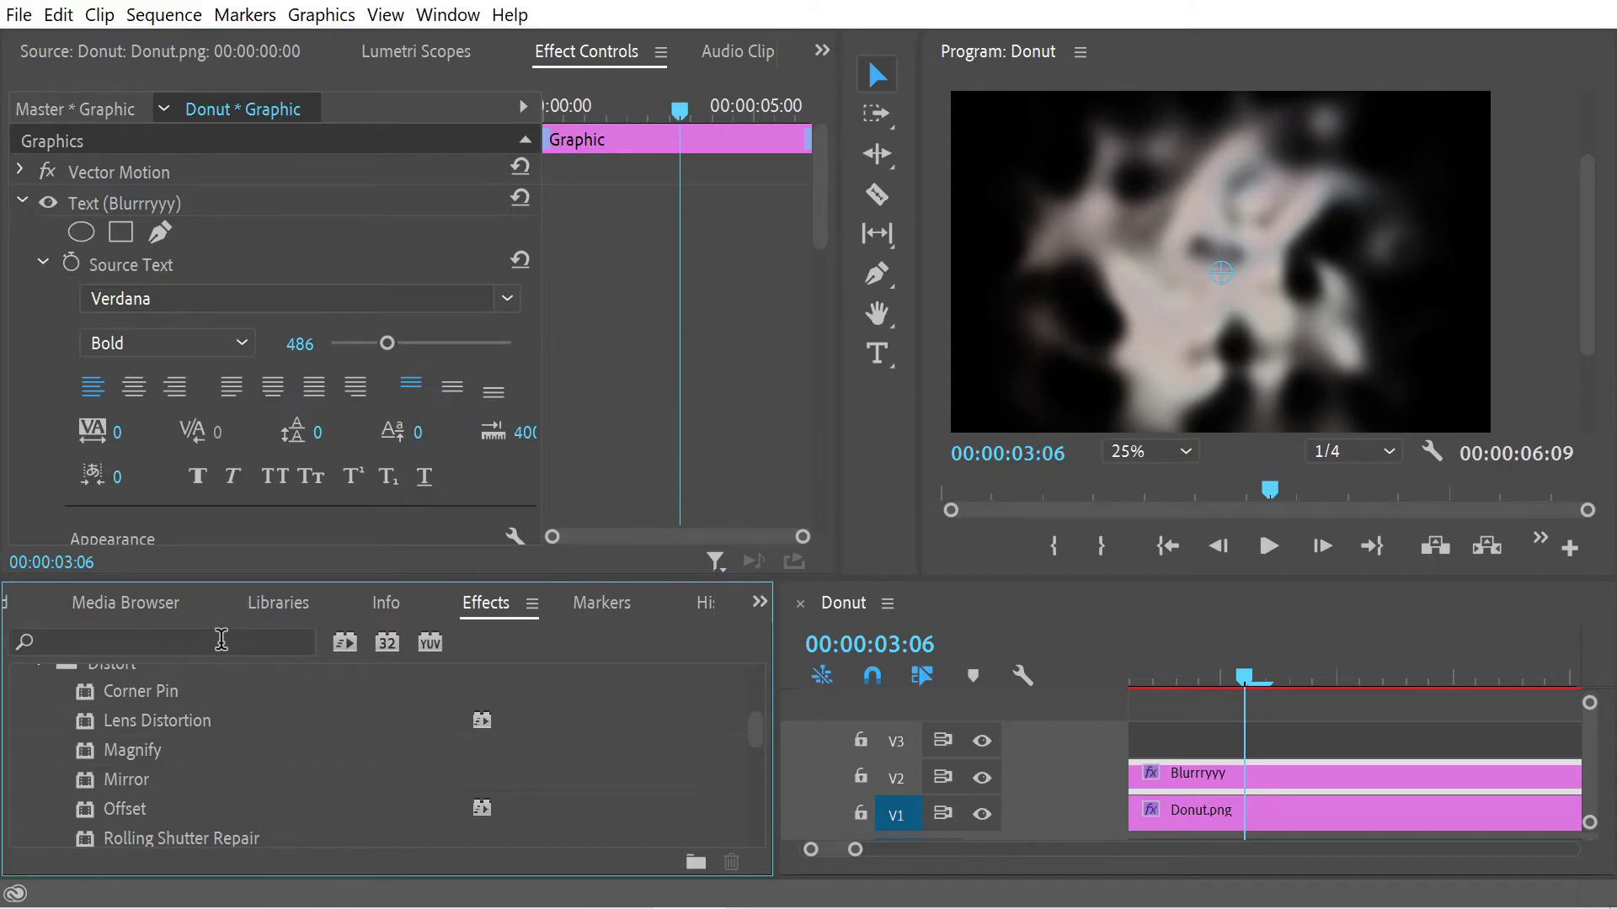
left_click(224, 641)
type("text")
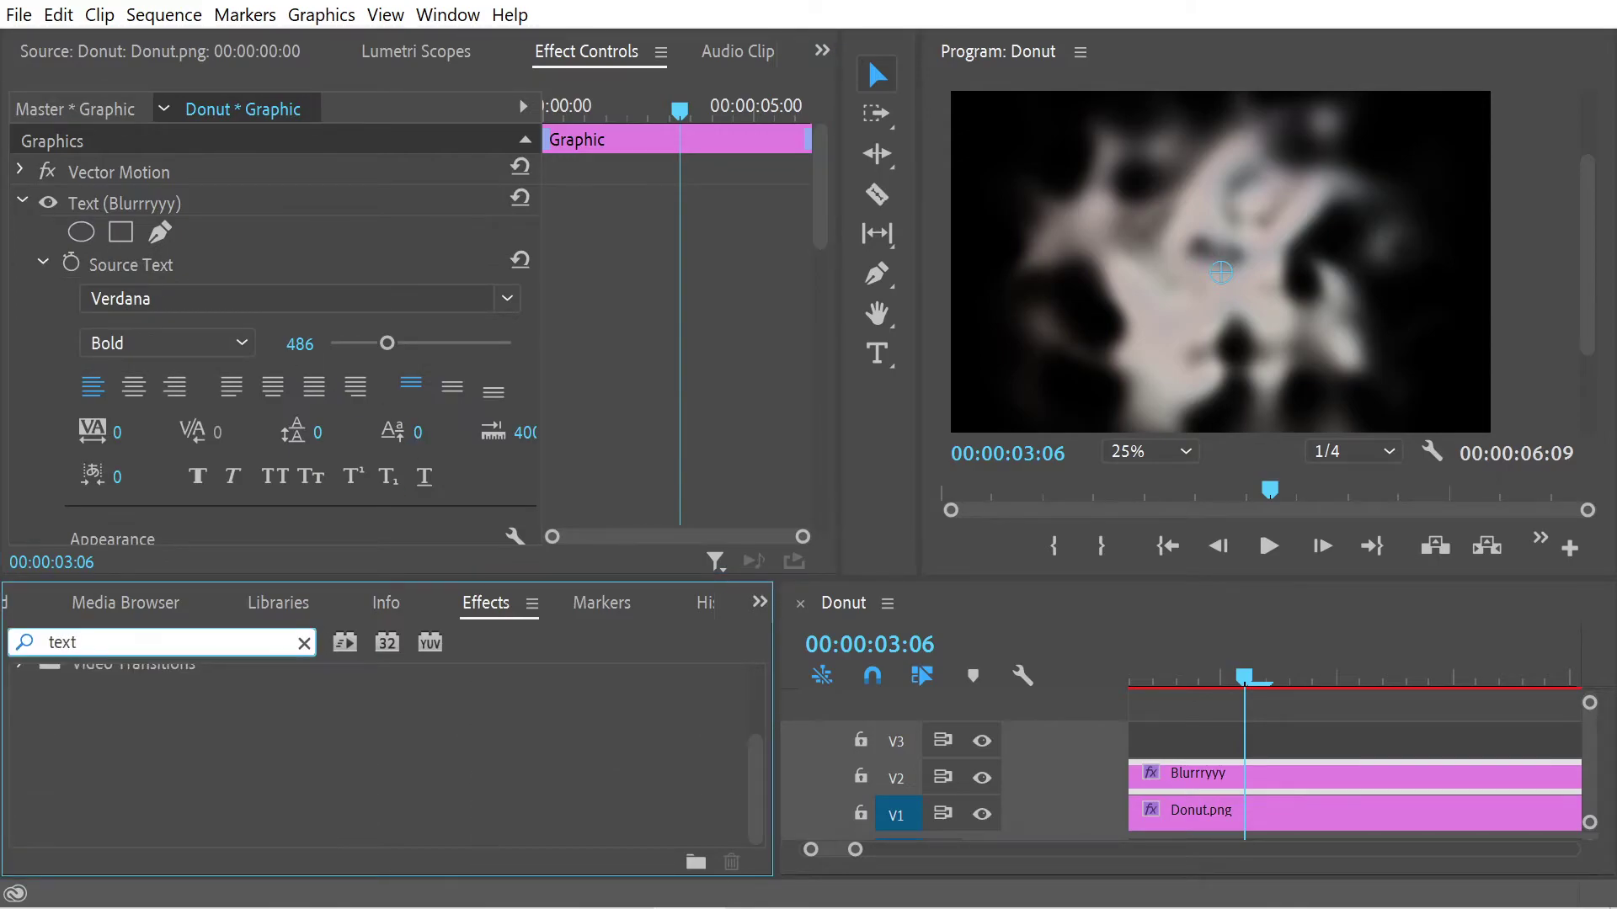
key("BackSpace")
key("BackSpace")
key("BackSpace")
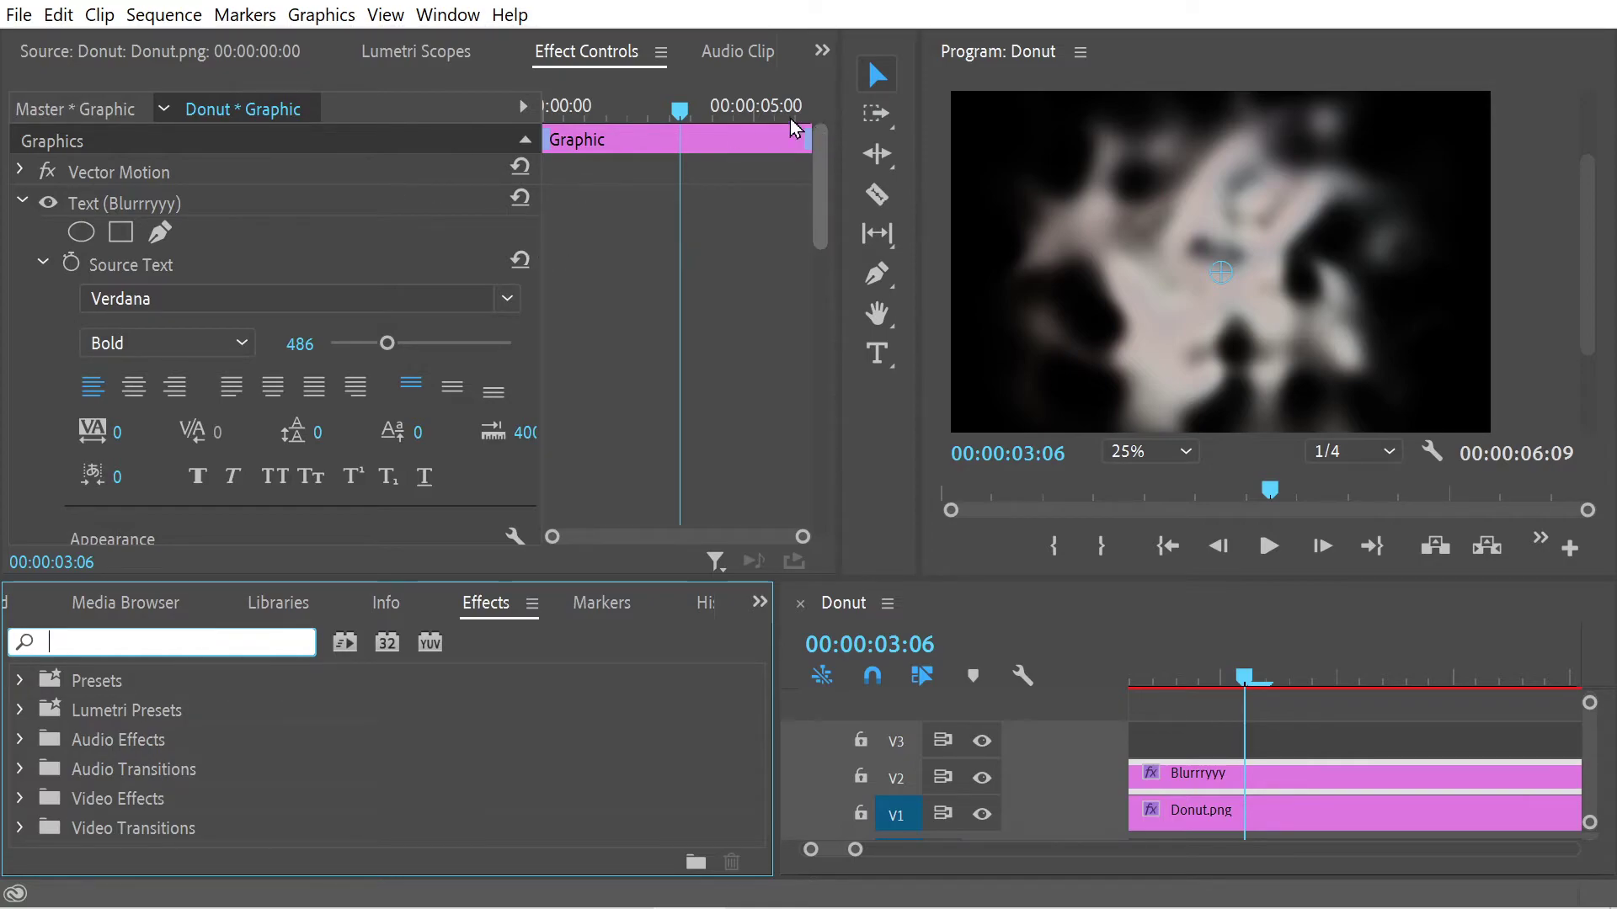
left_click_drag(680, 109, 718, 121)
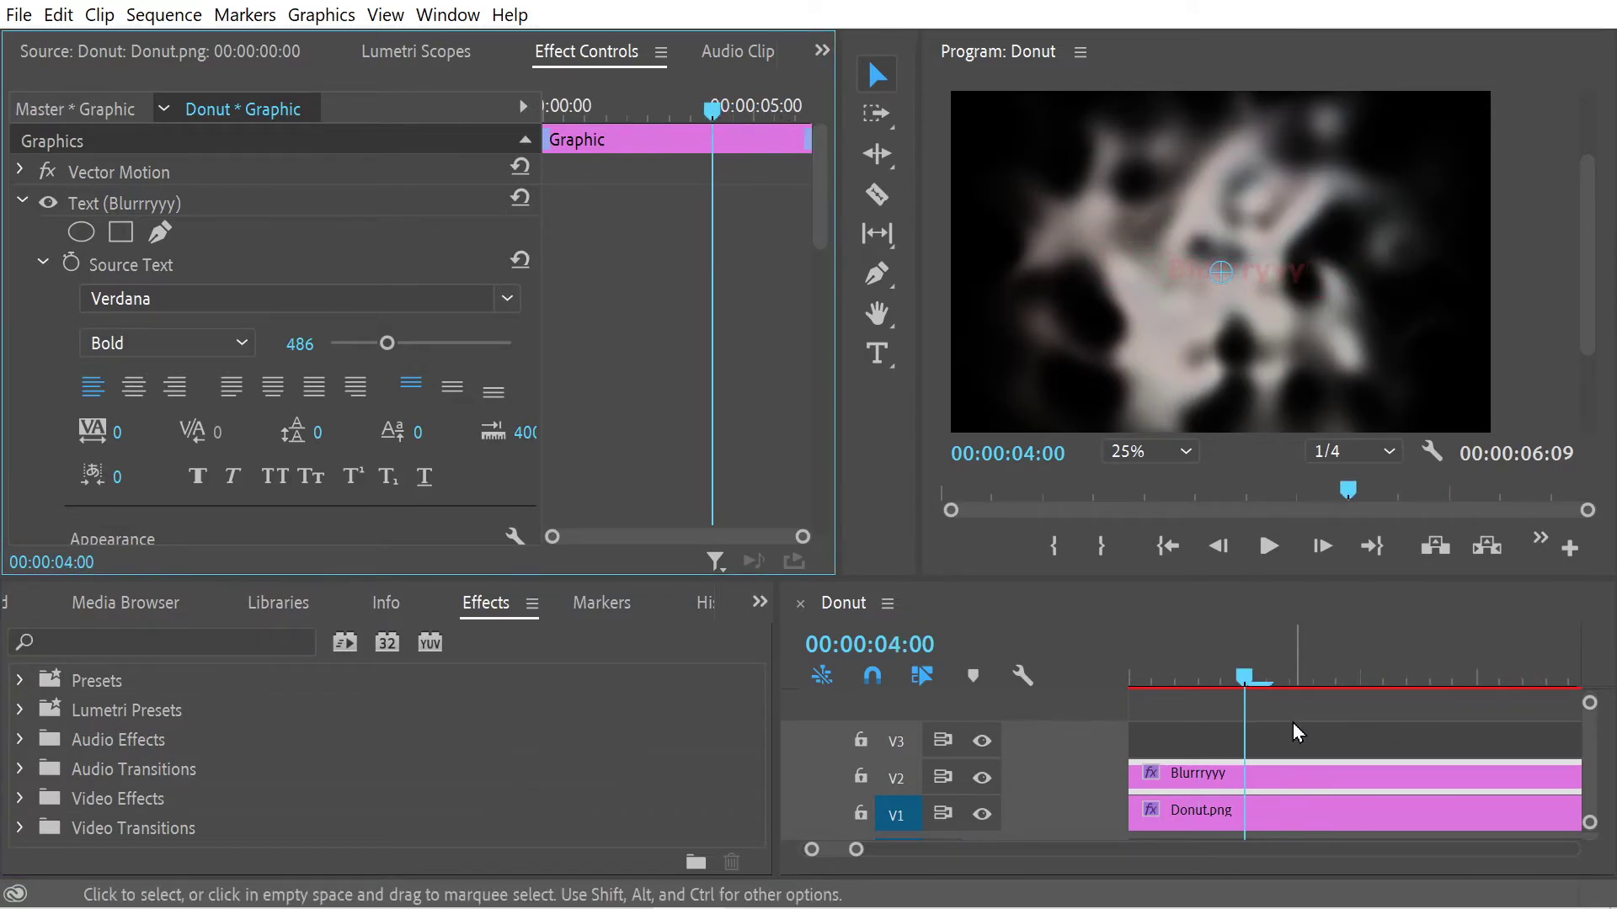
left_click(1209, 779)
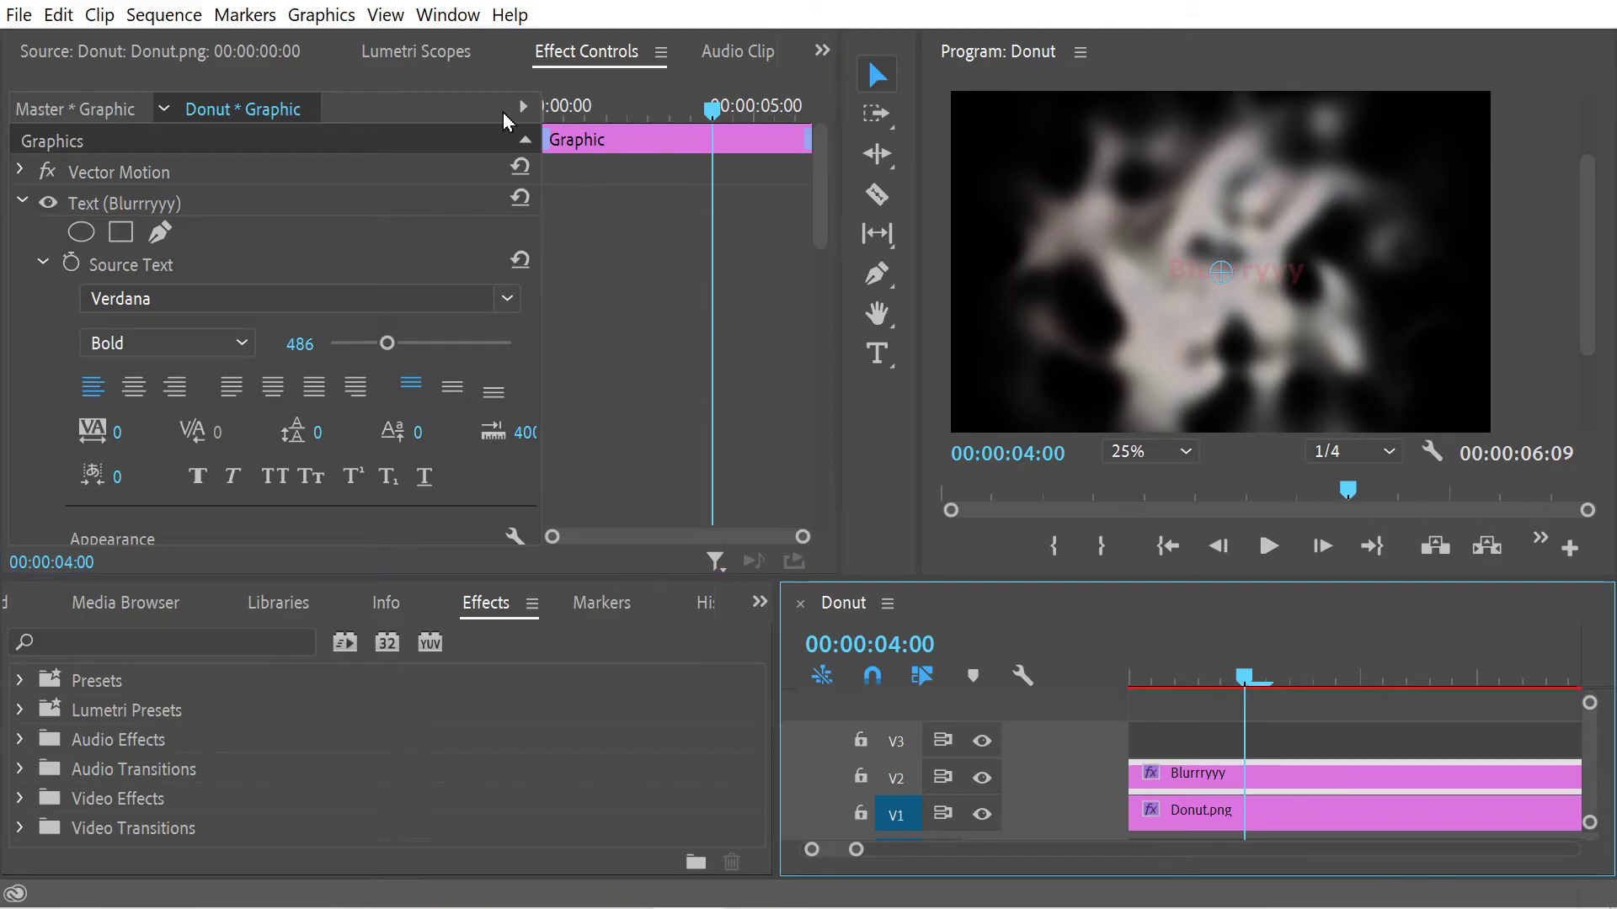
In Essential Graphics, stack Turbulent Displace above the Blurrryyy text layer, then close the panel
left_click(447, 14)
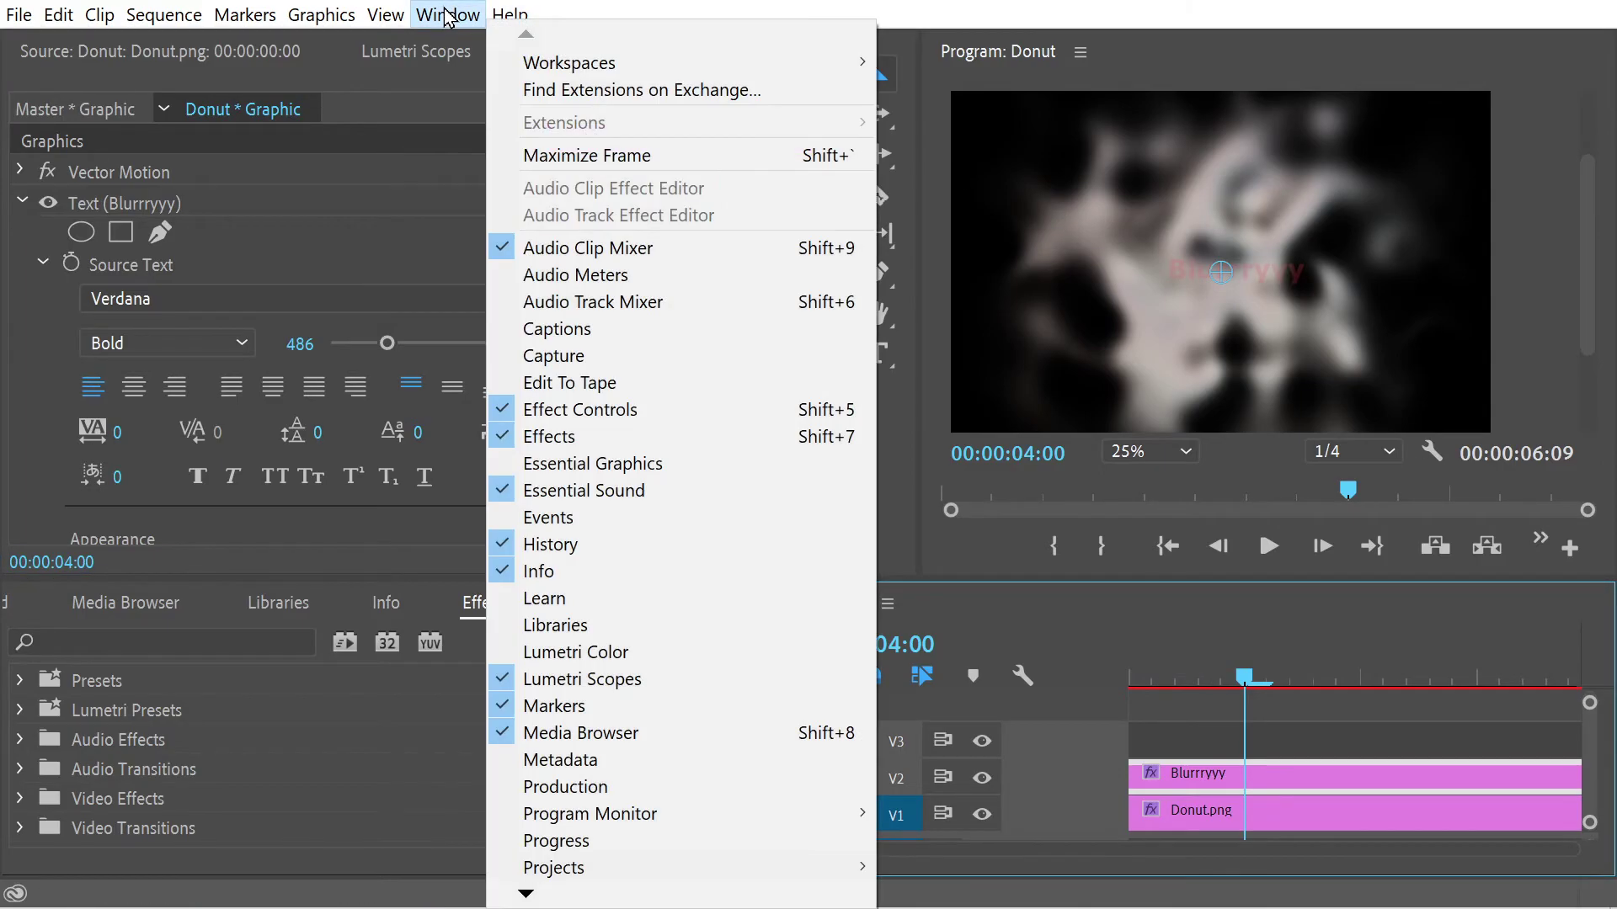
left_click(604, 463)
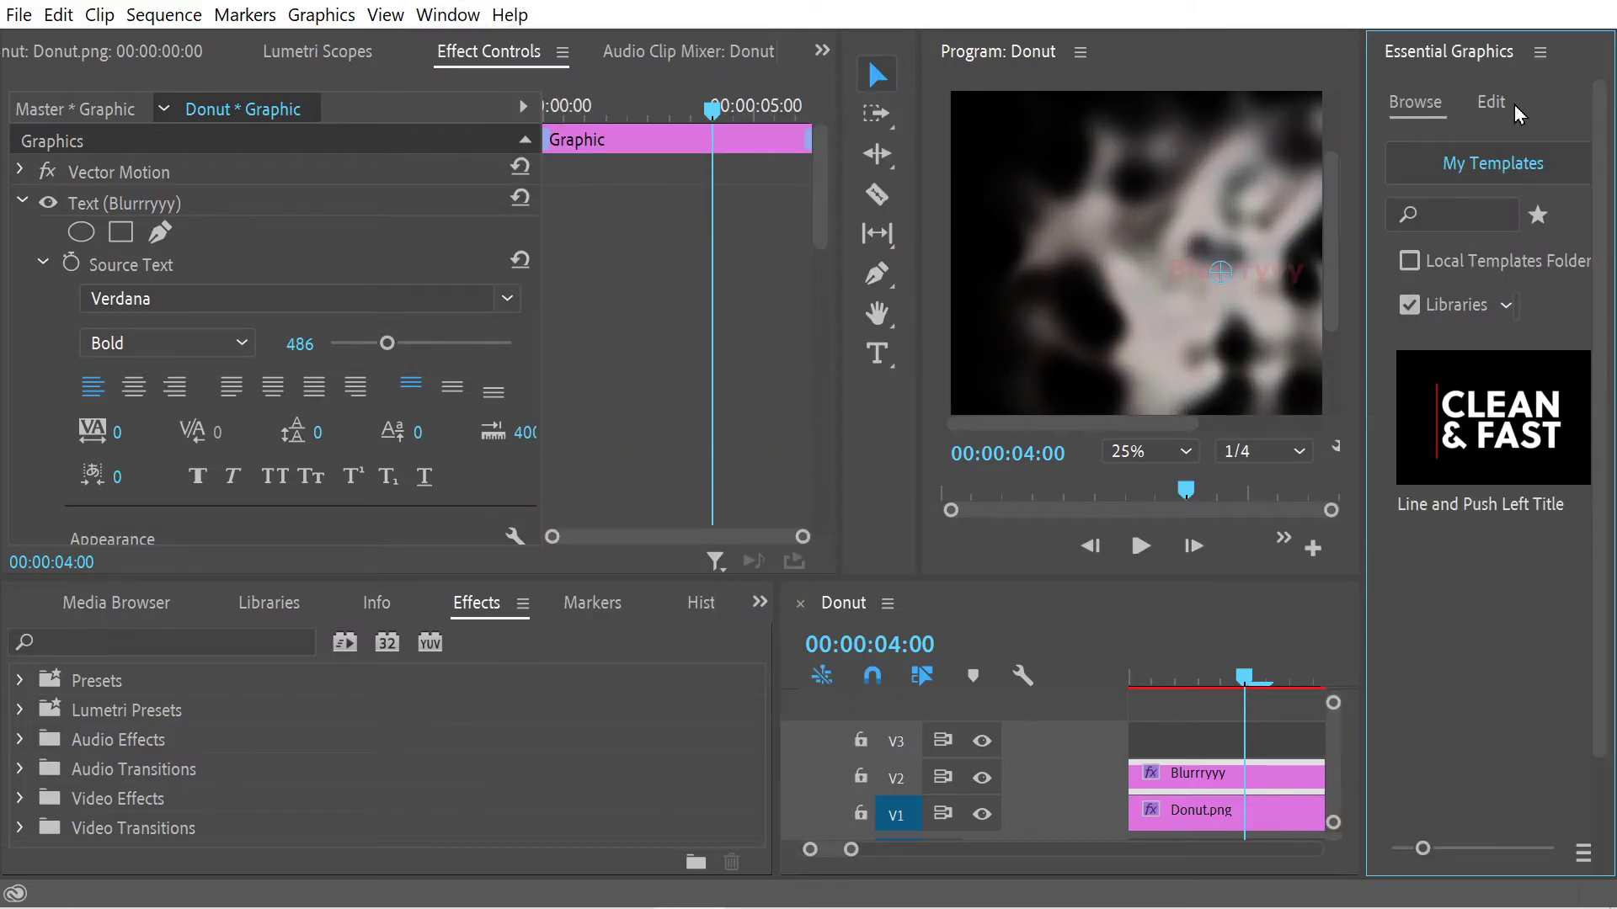
left_click(1504, 113)
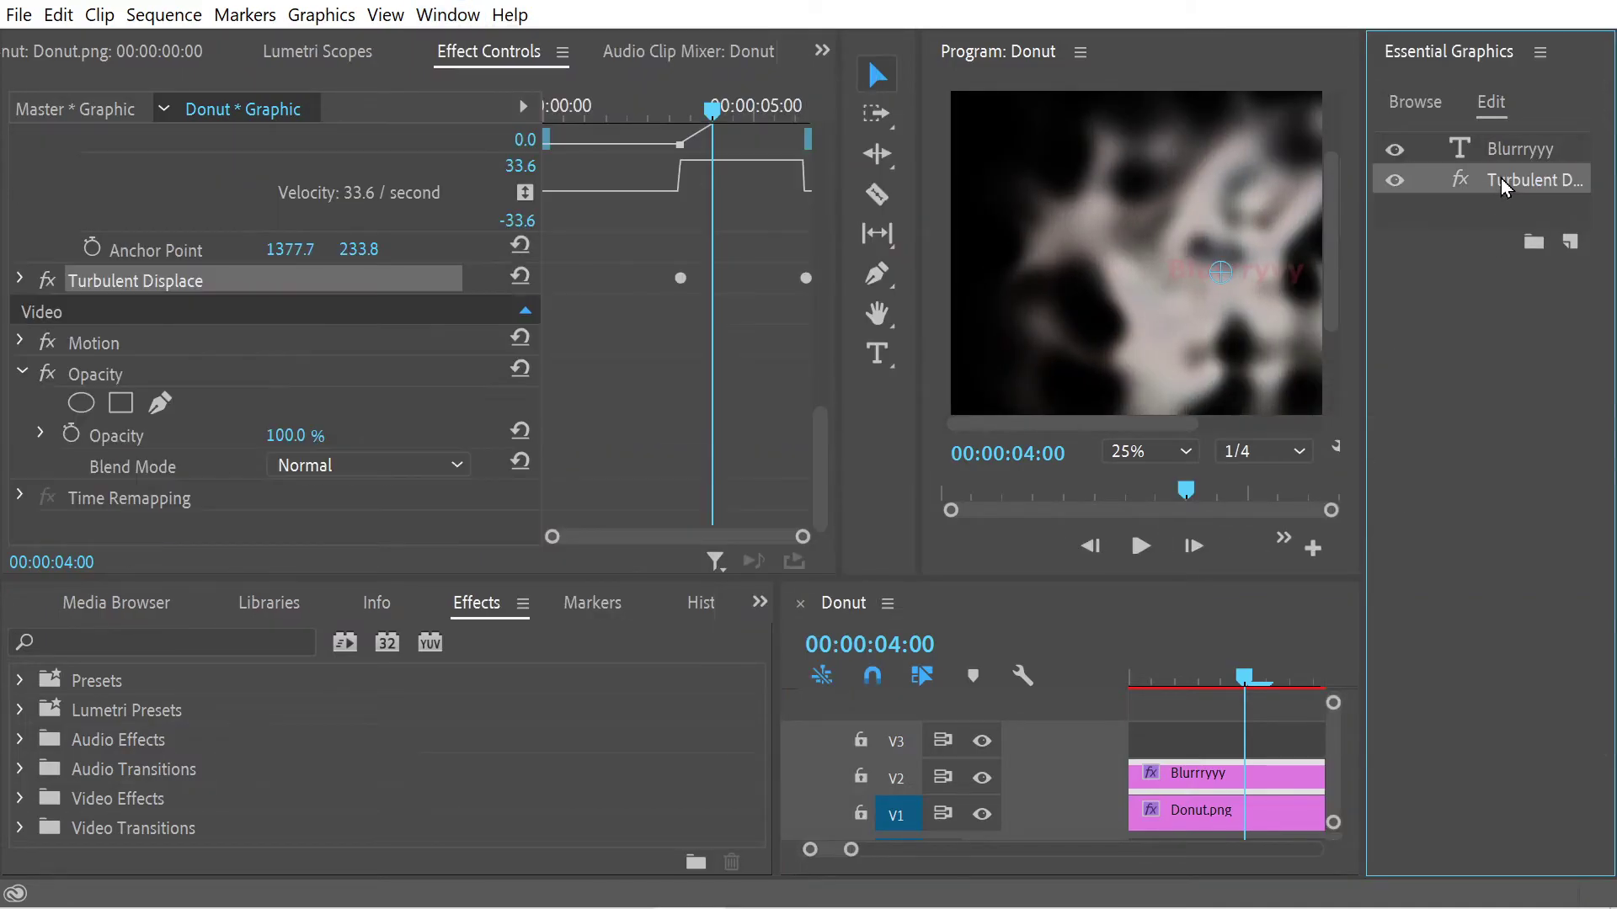
left_click_drag(1520, 190, 1516, 150)
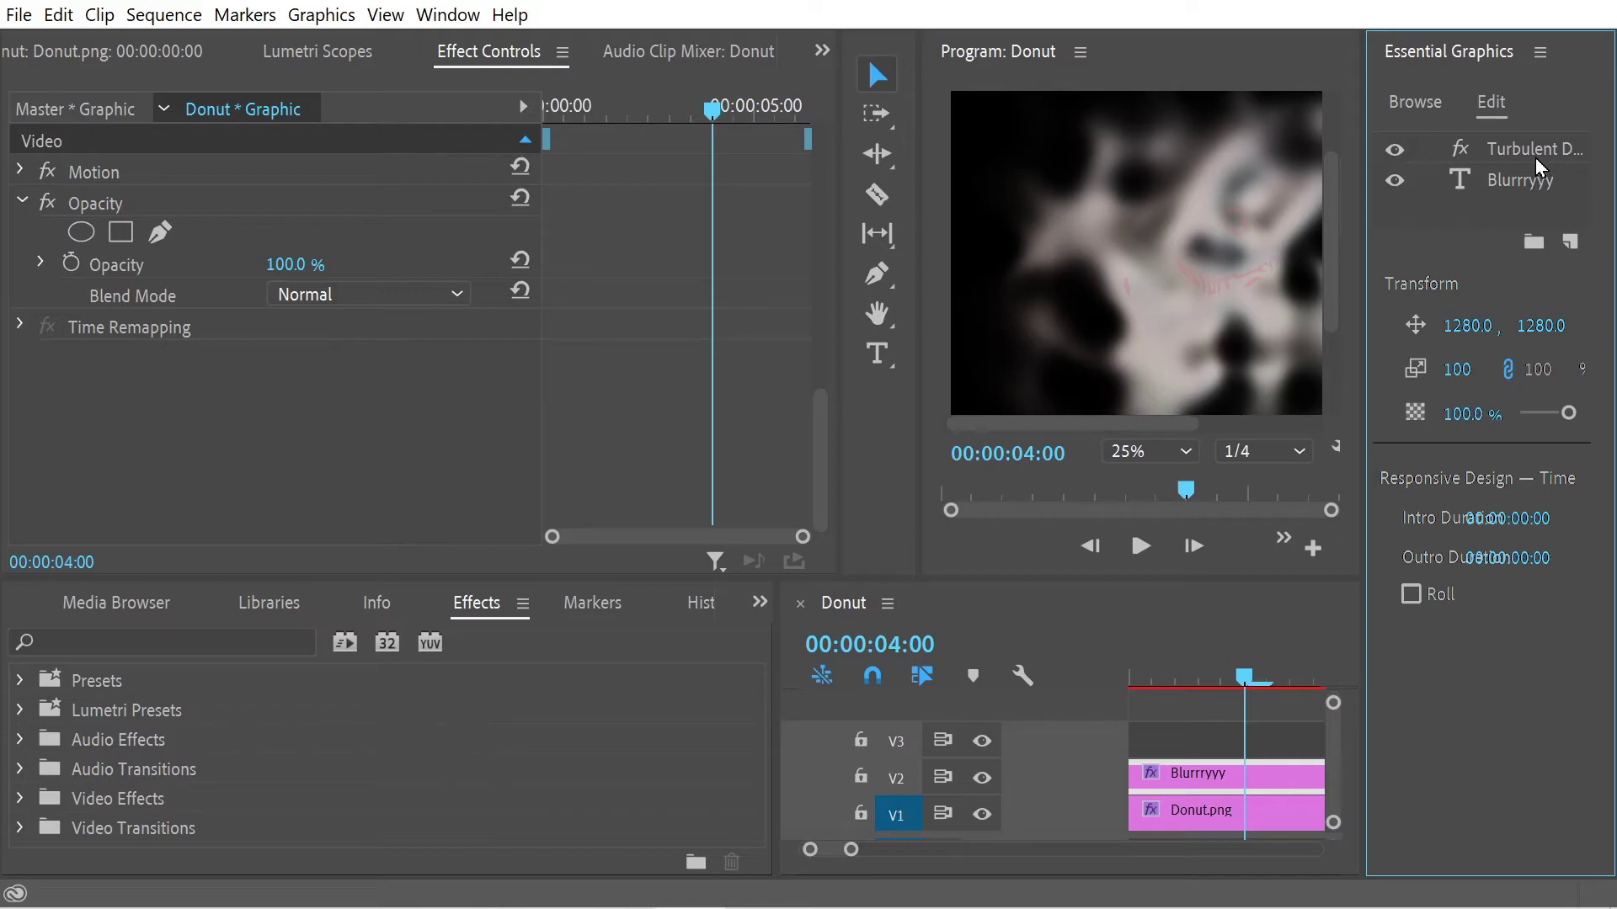
left_click(1540, 51)
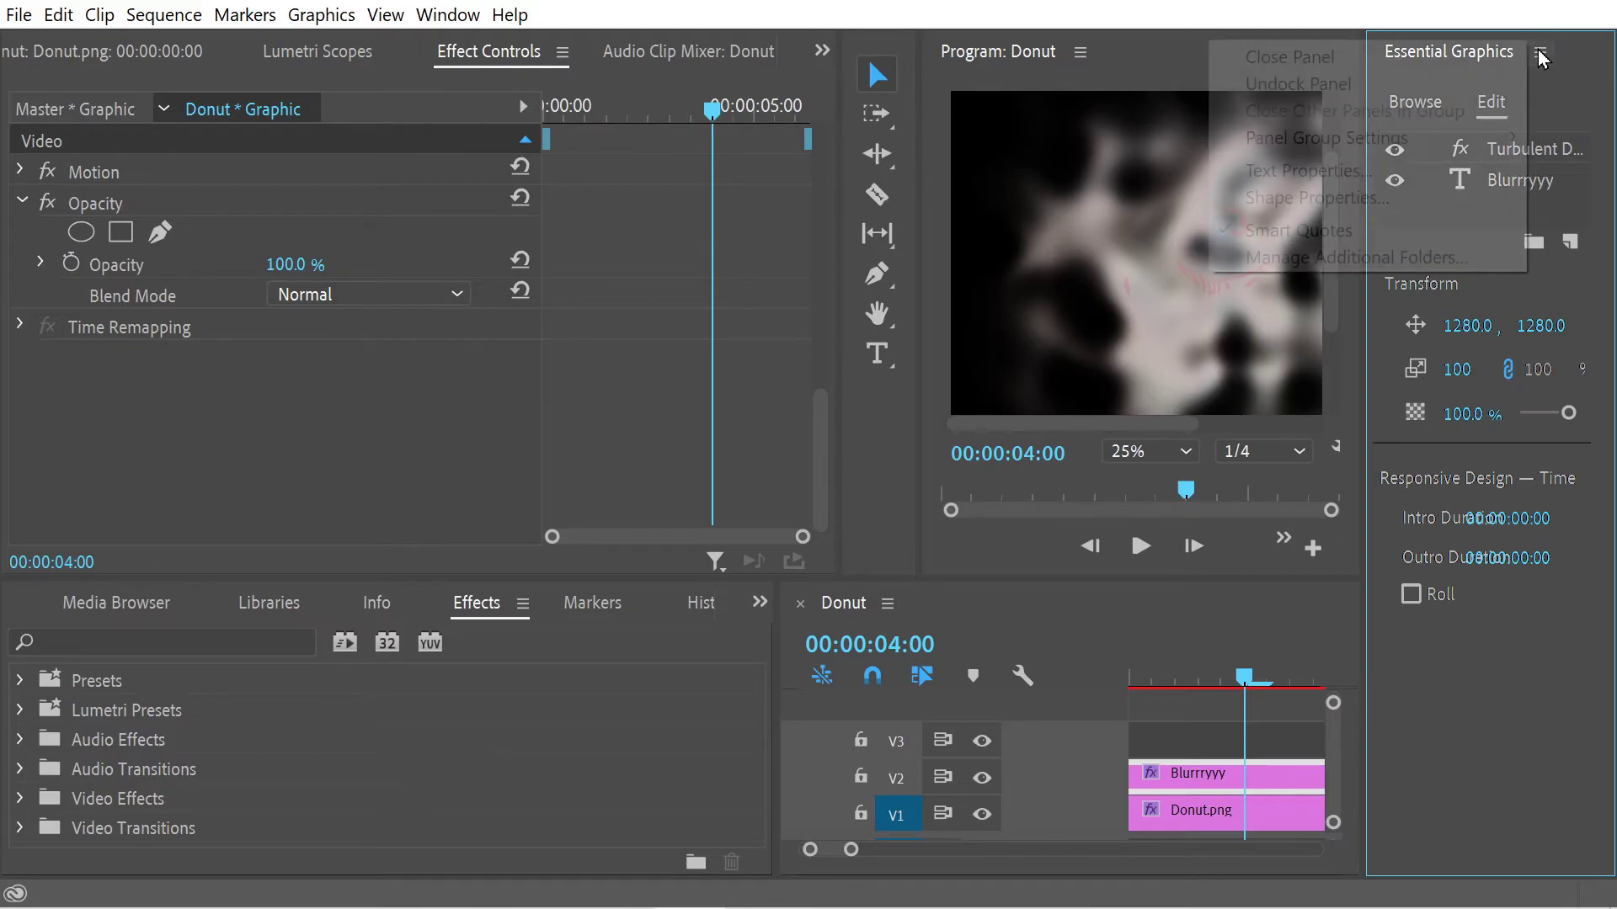
left_click(1347, 56)
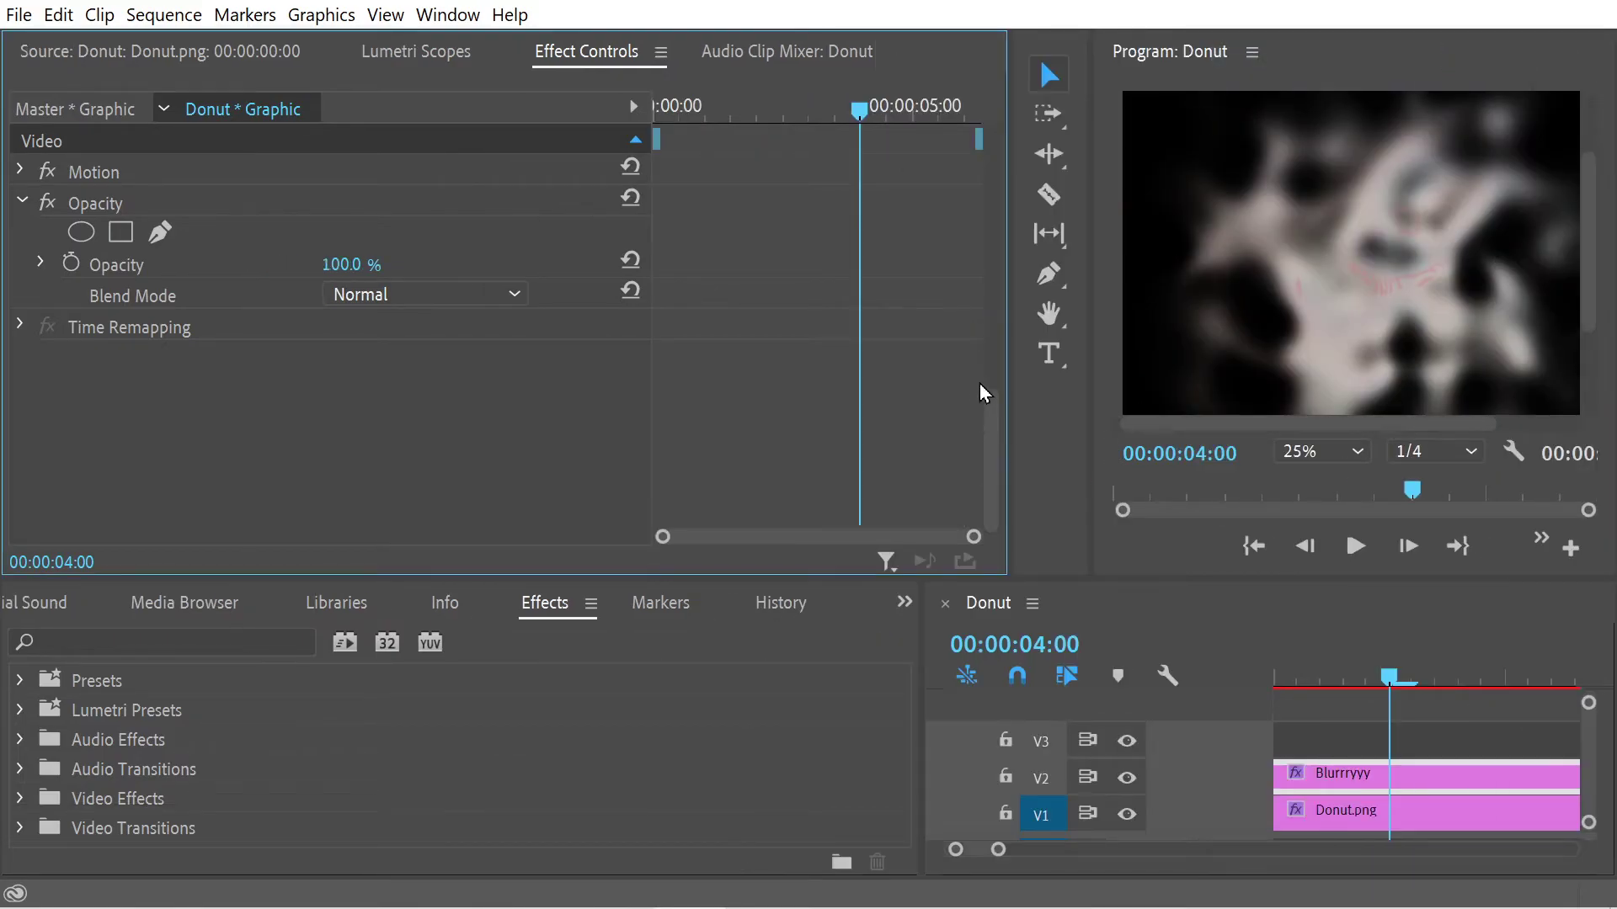
Widen the Program monitor, play the warped Donut sequence, and return to 00:00:00:00
left_click_drag(1011, 385, 842, 362)
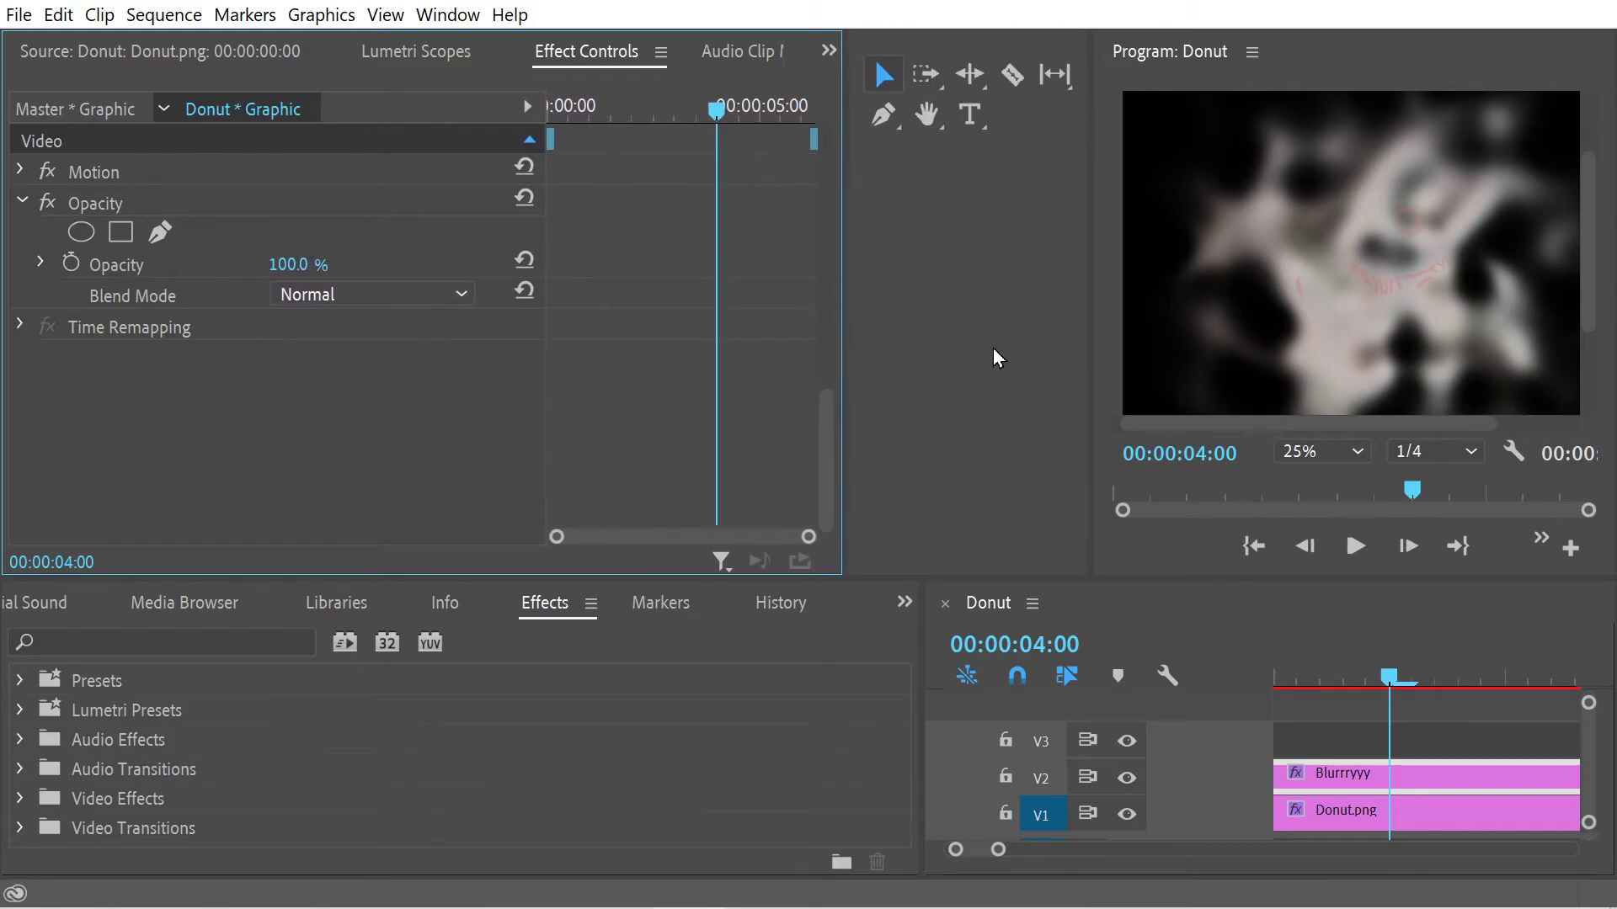
left_click_drag(1090, 330, 889, 320)
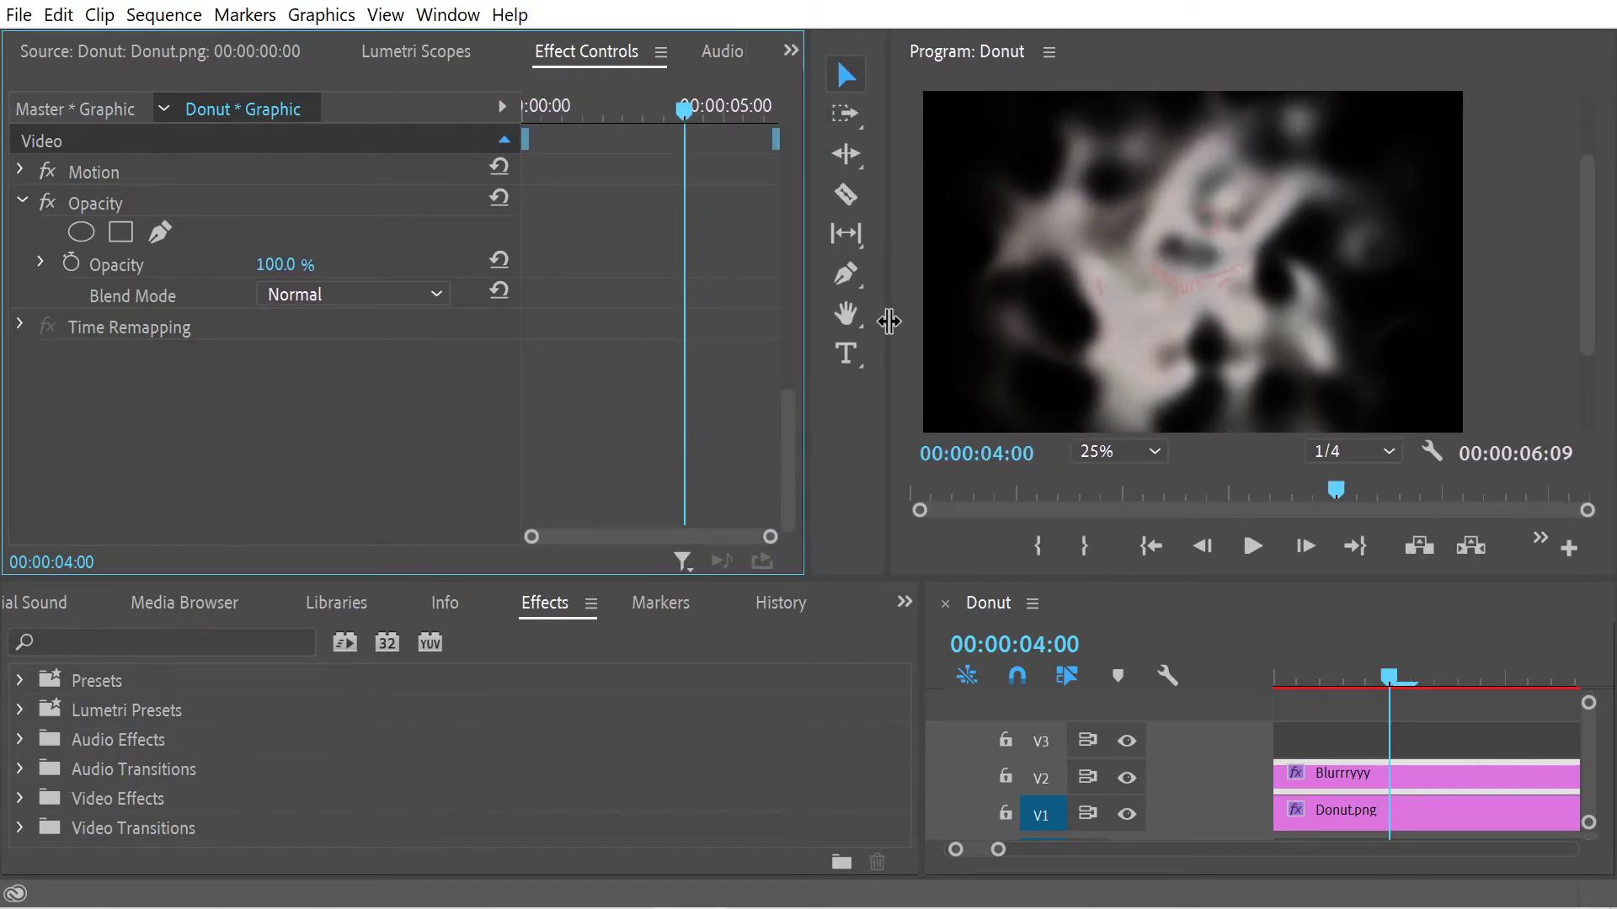
left_click_drag(1199, 502, 896, 516)
left_click(1246, 553)
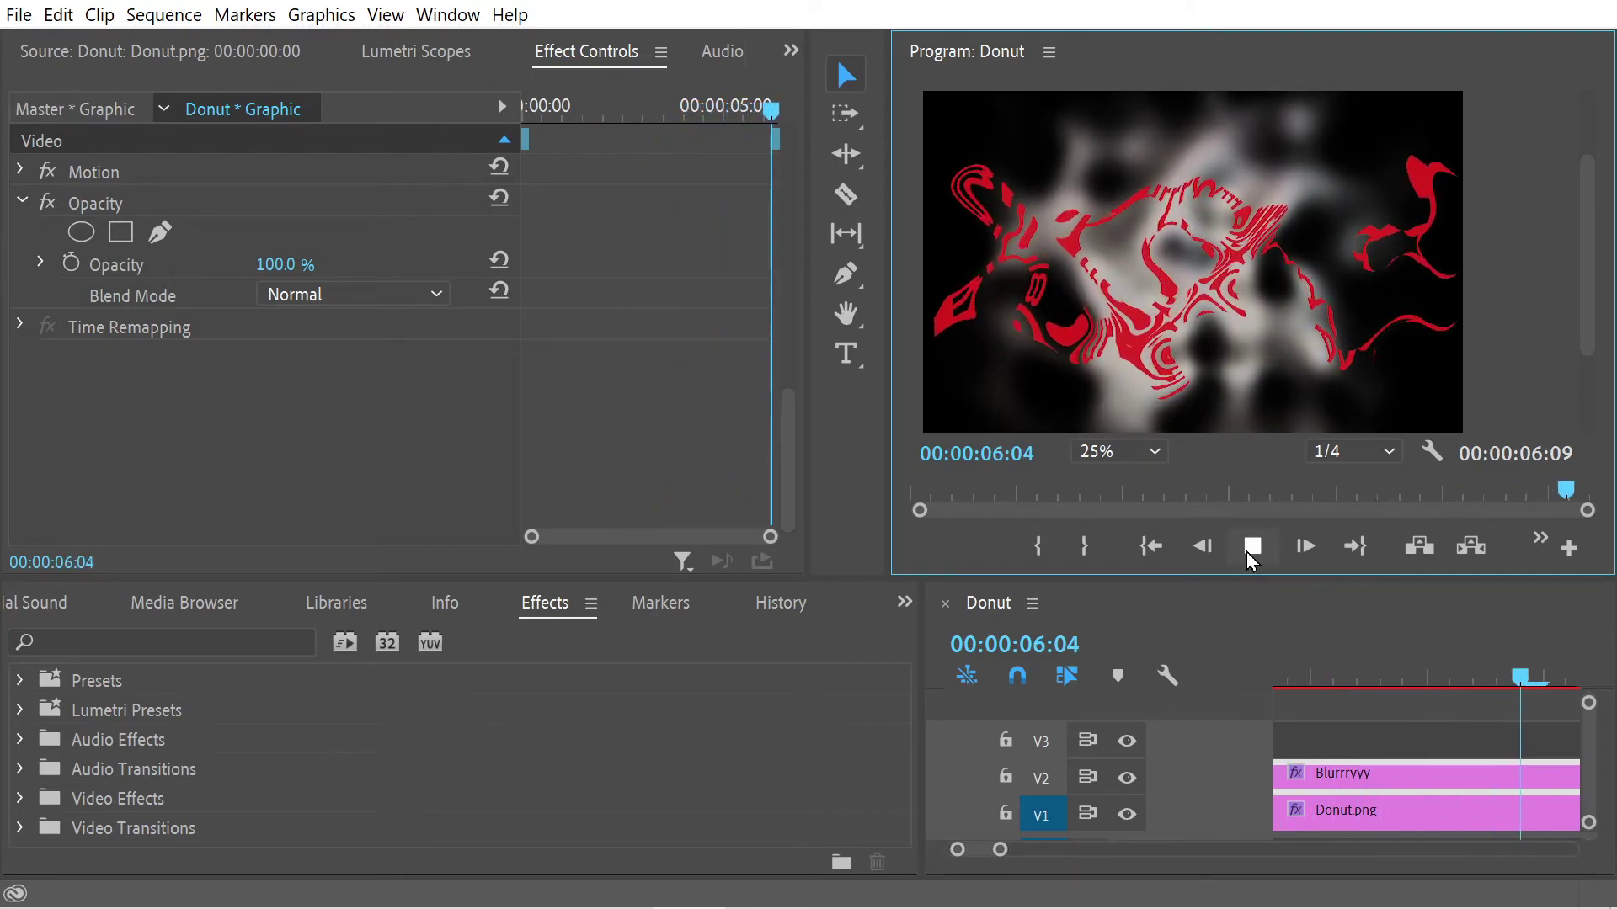
left_click_drag(724, 118, 379, 99)
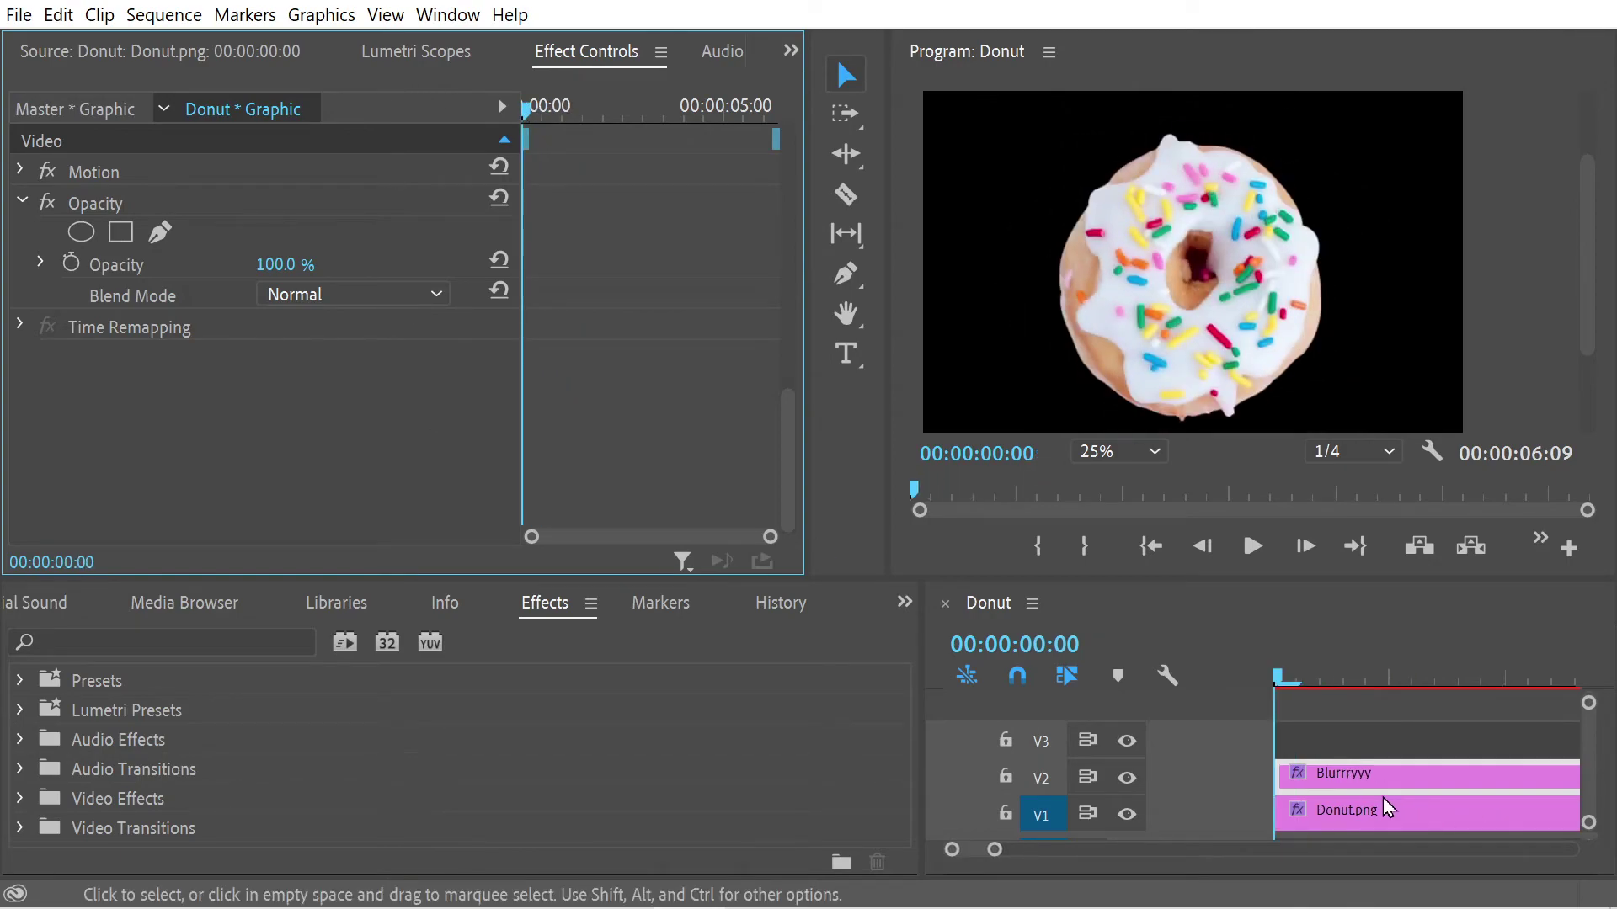
Select the Blurrryyy clip on V2, show its Turbulent Displace settings, and scrub to about 3:04
left_click(1374, 770)
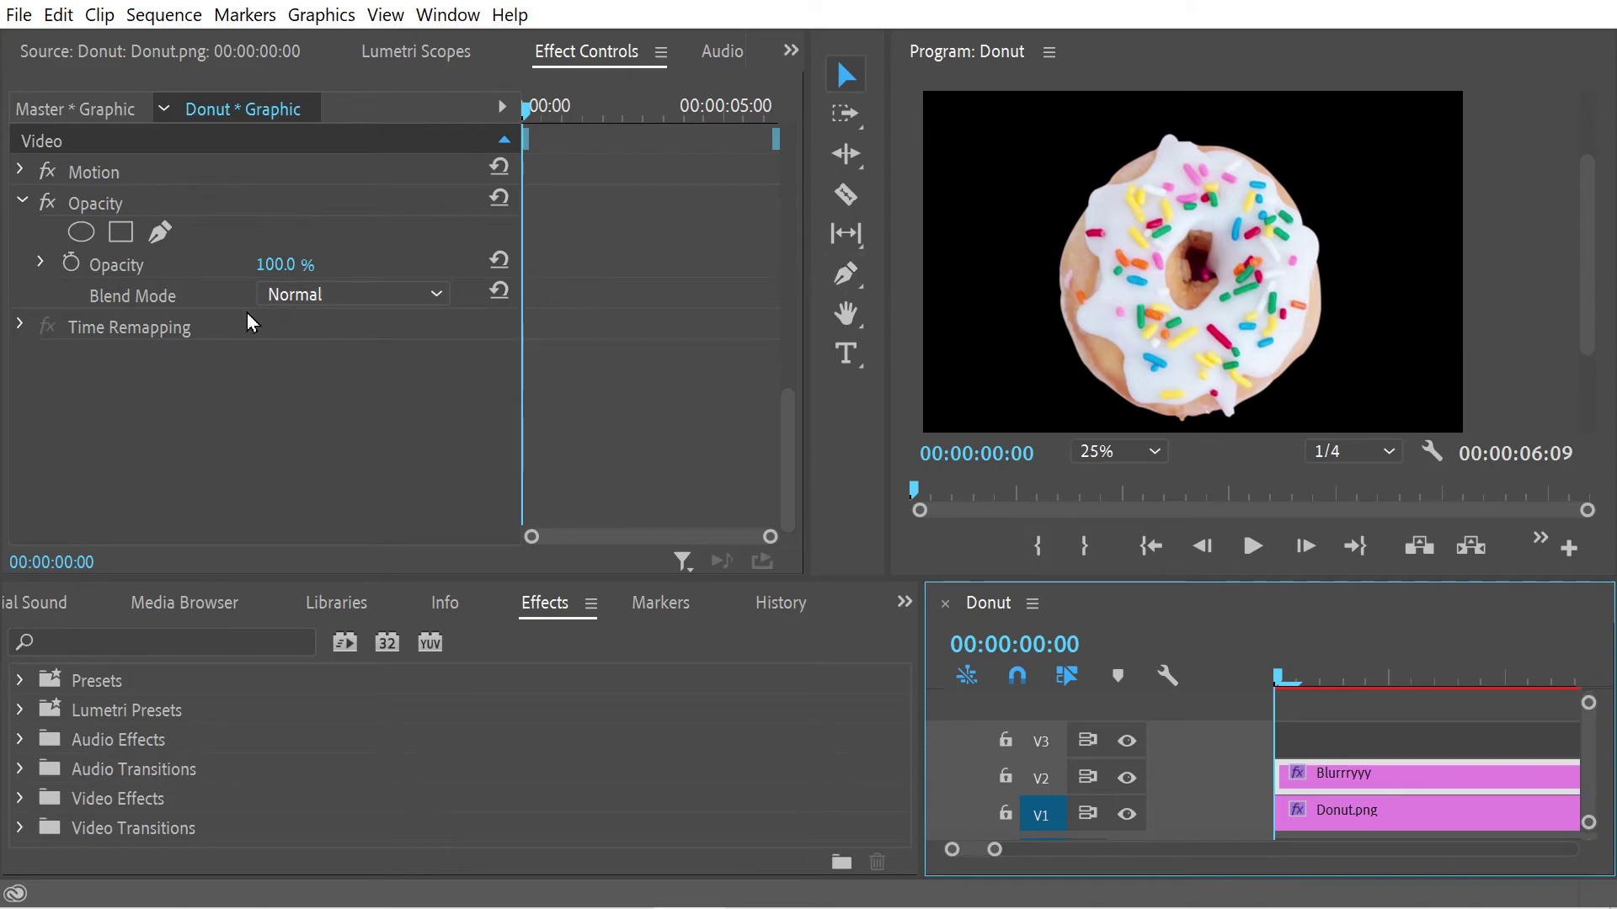
left_click(1351, 805)
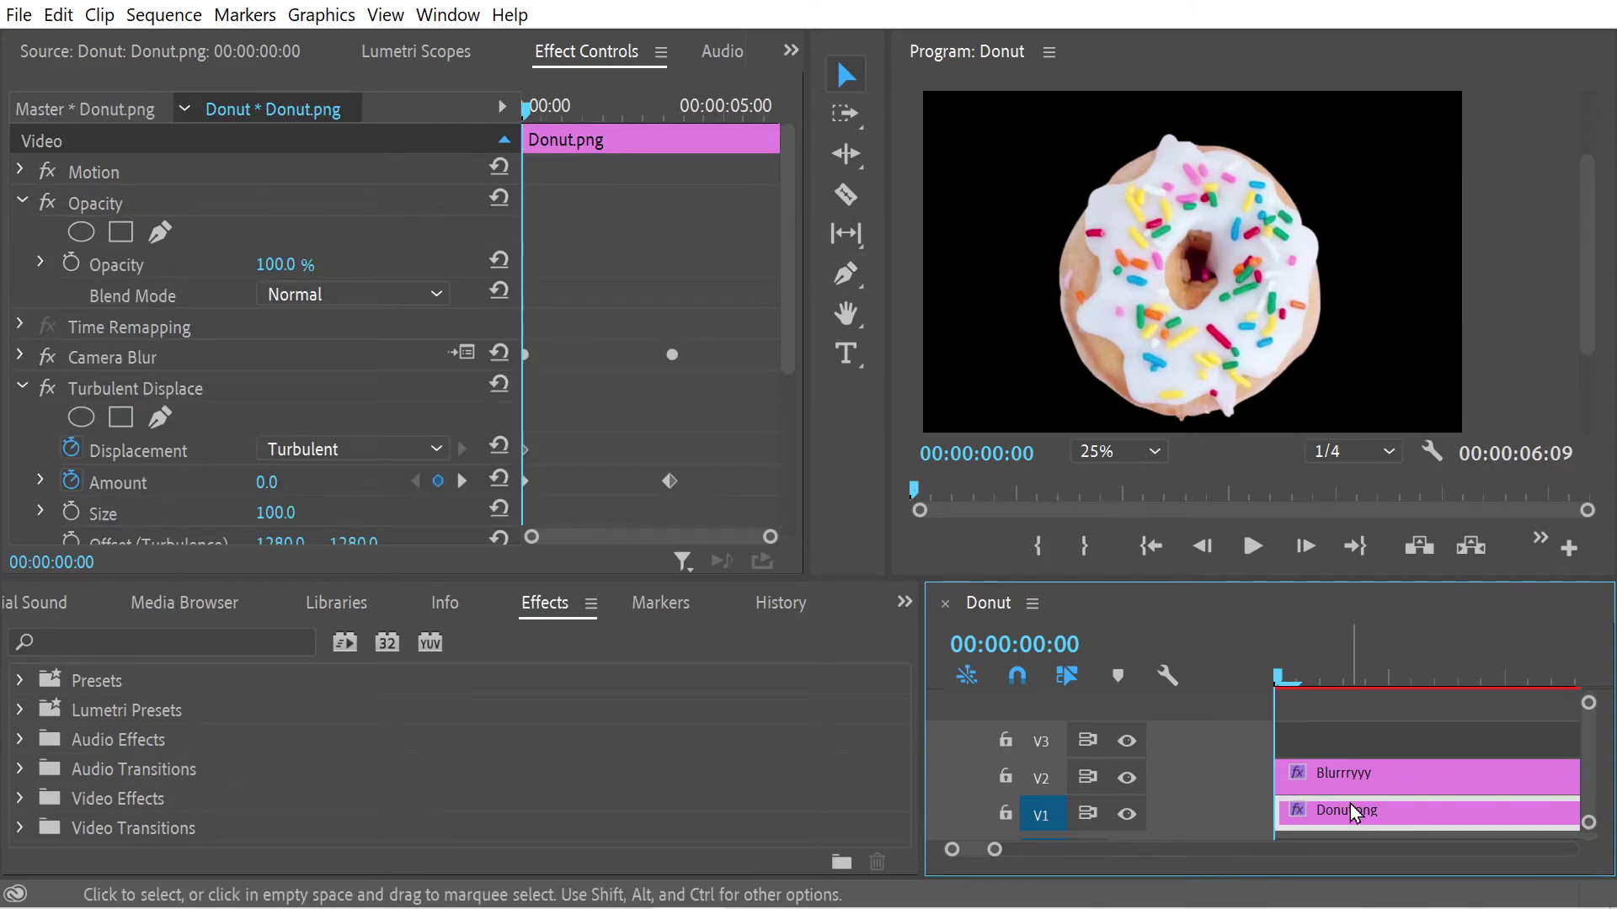
left_click(1348, 775)
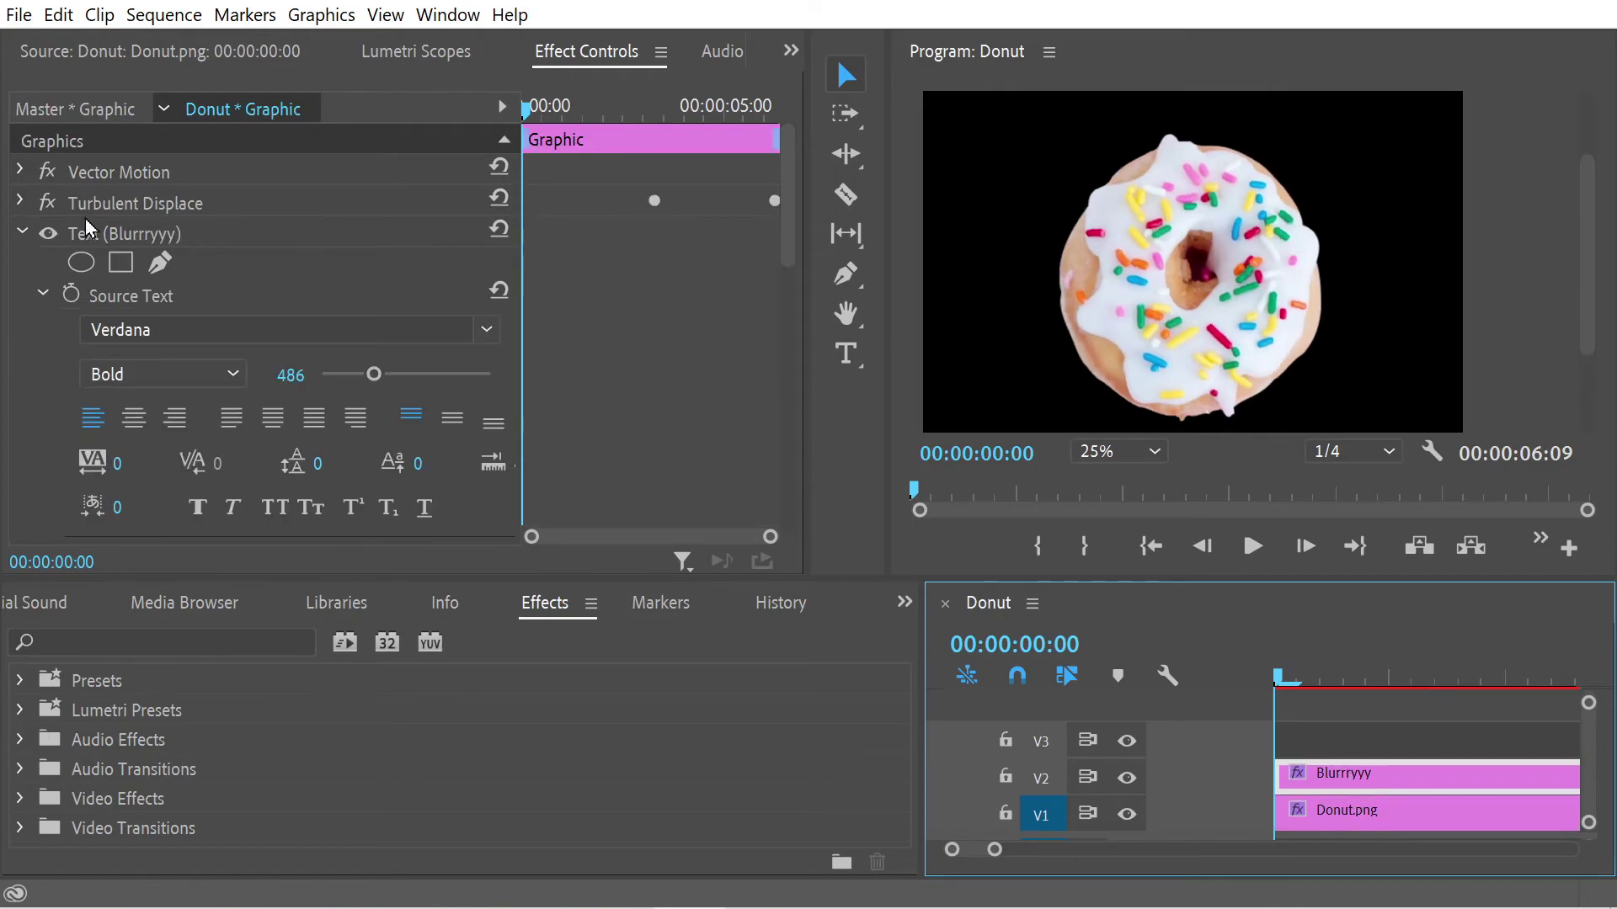
left_click(22, 232)
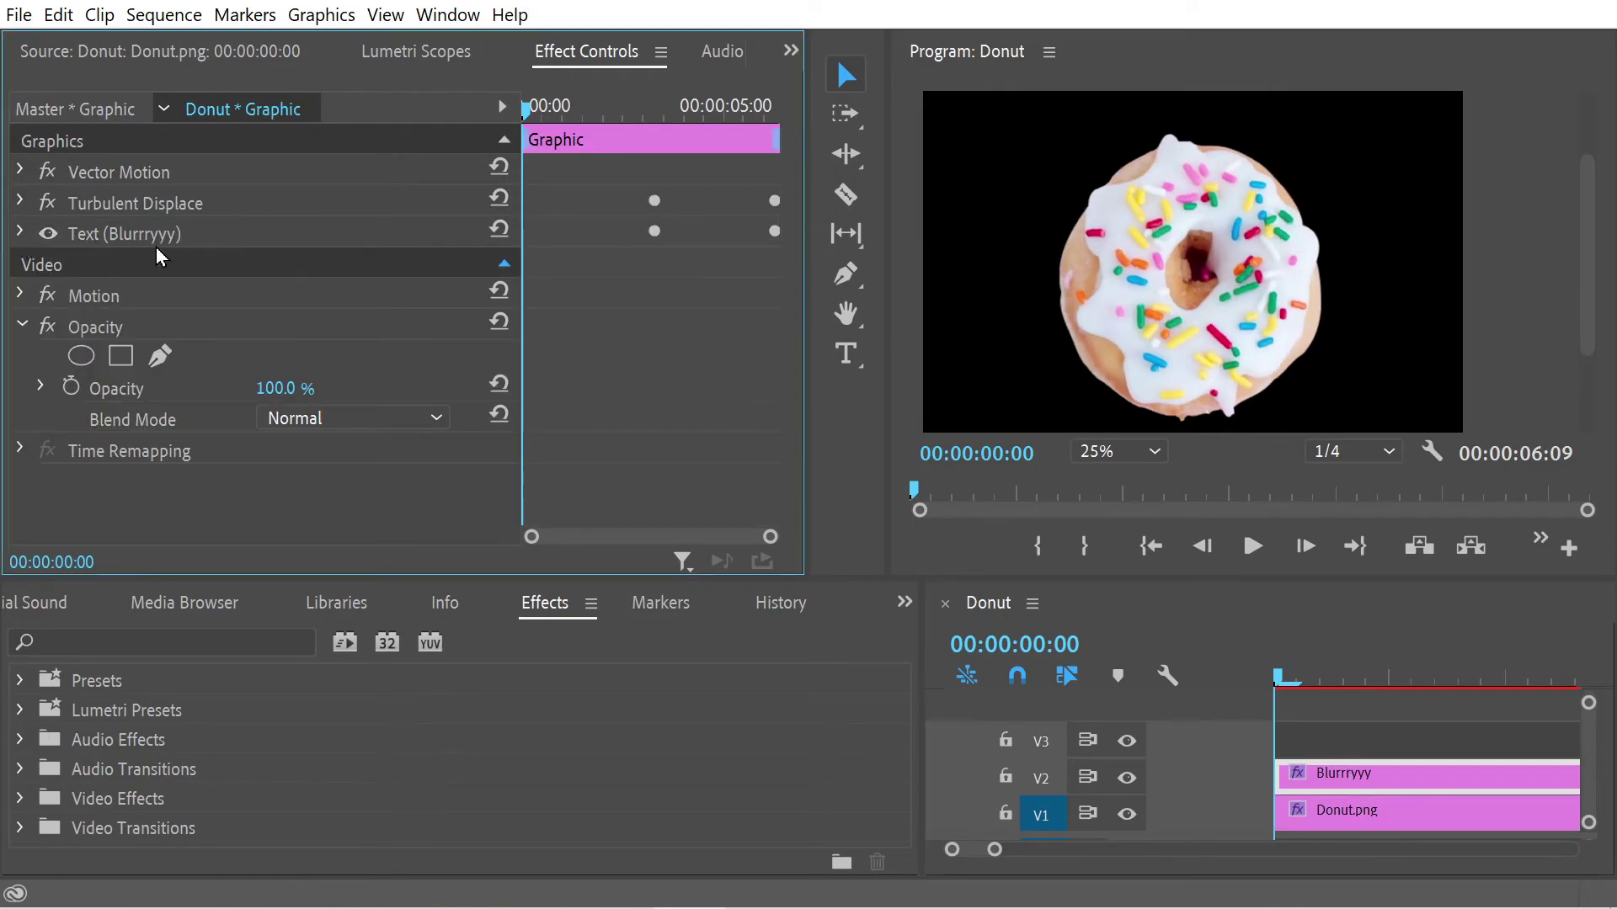
left_click(20, 204)
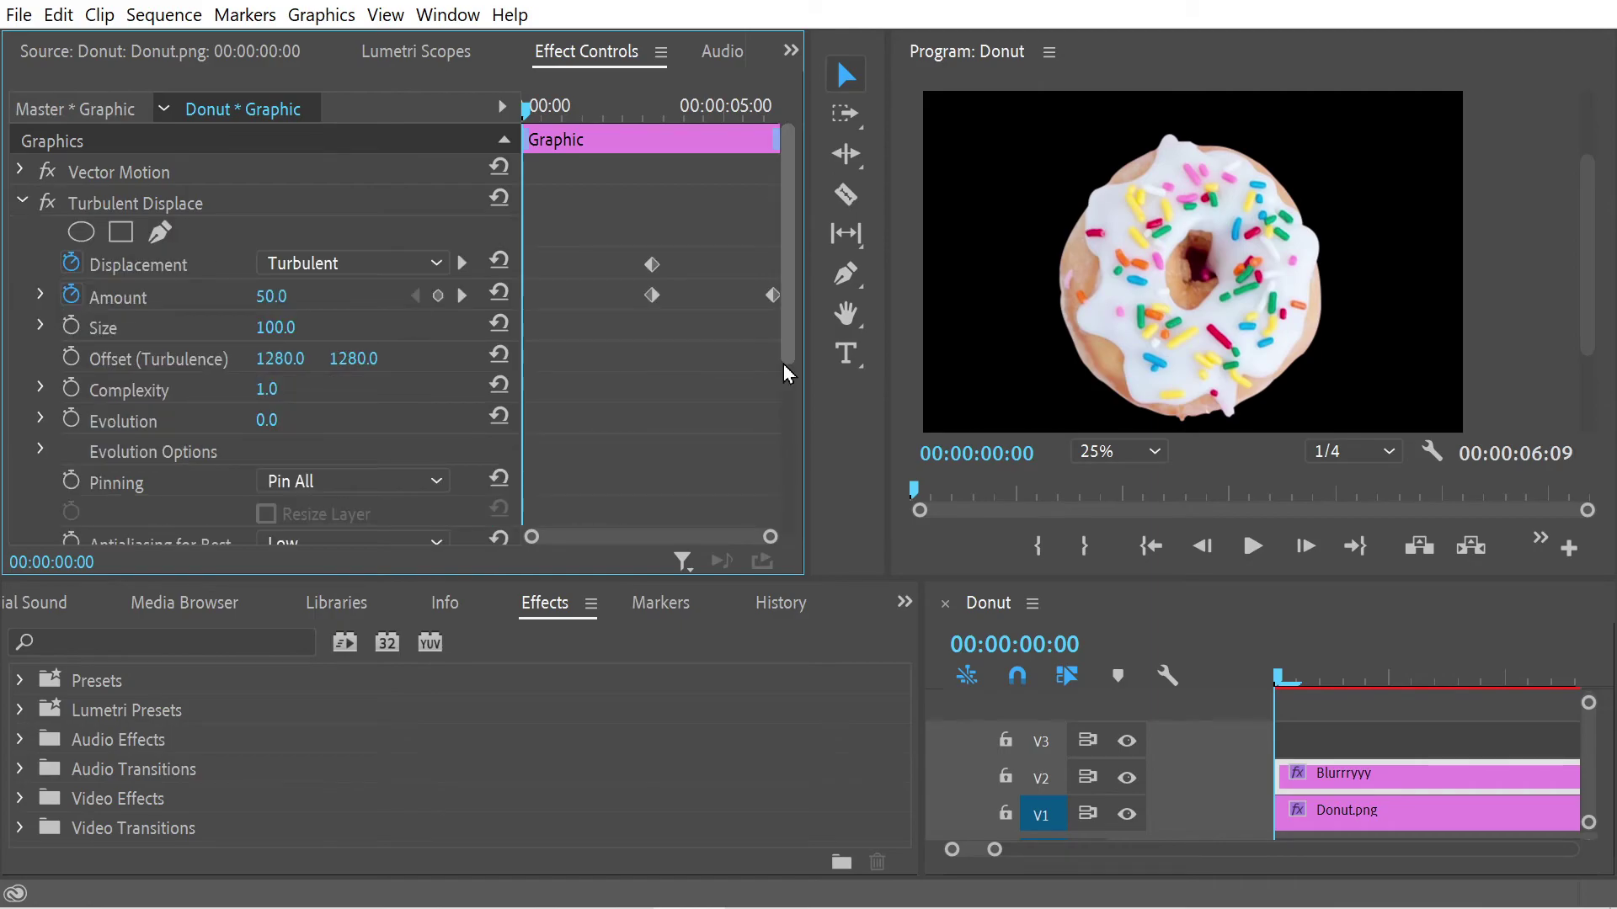
left_click_drag(665, 120, 645, 290)
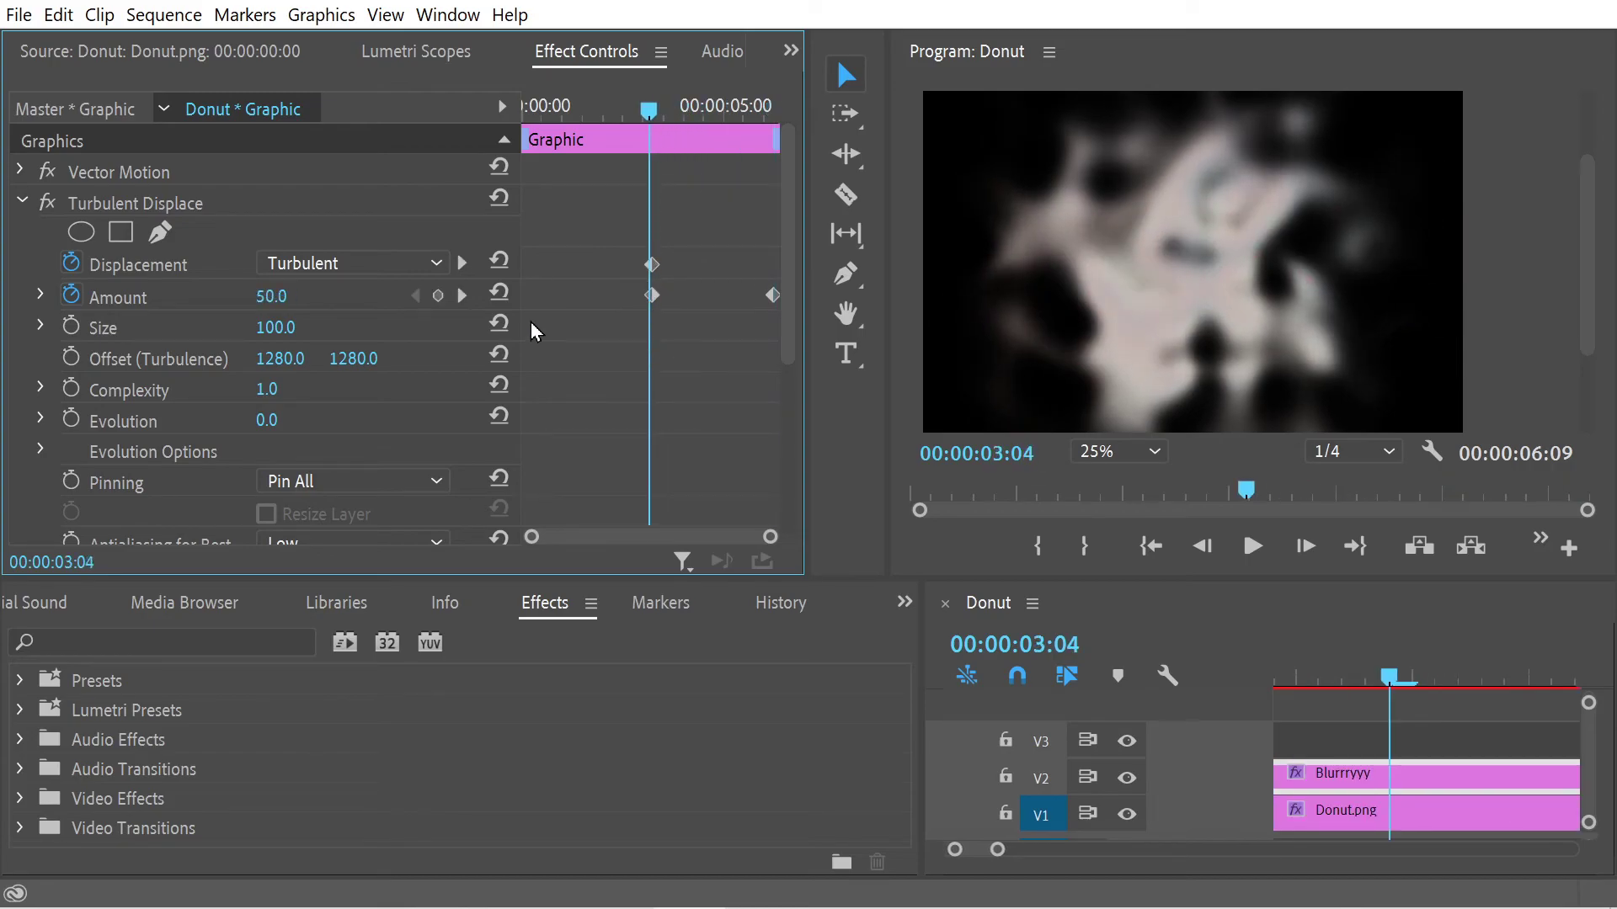
Delete the title's Displacement keyframes and jump to the end where Amount reaches 1000
left_click(68, 264)
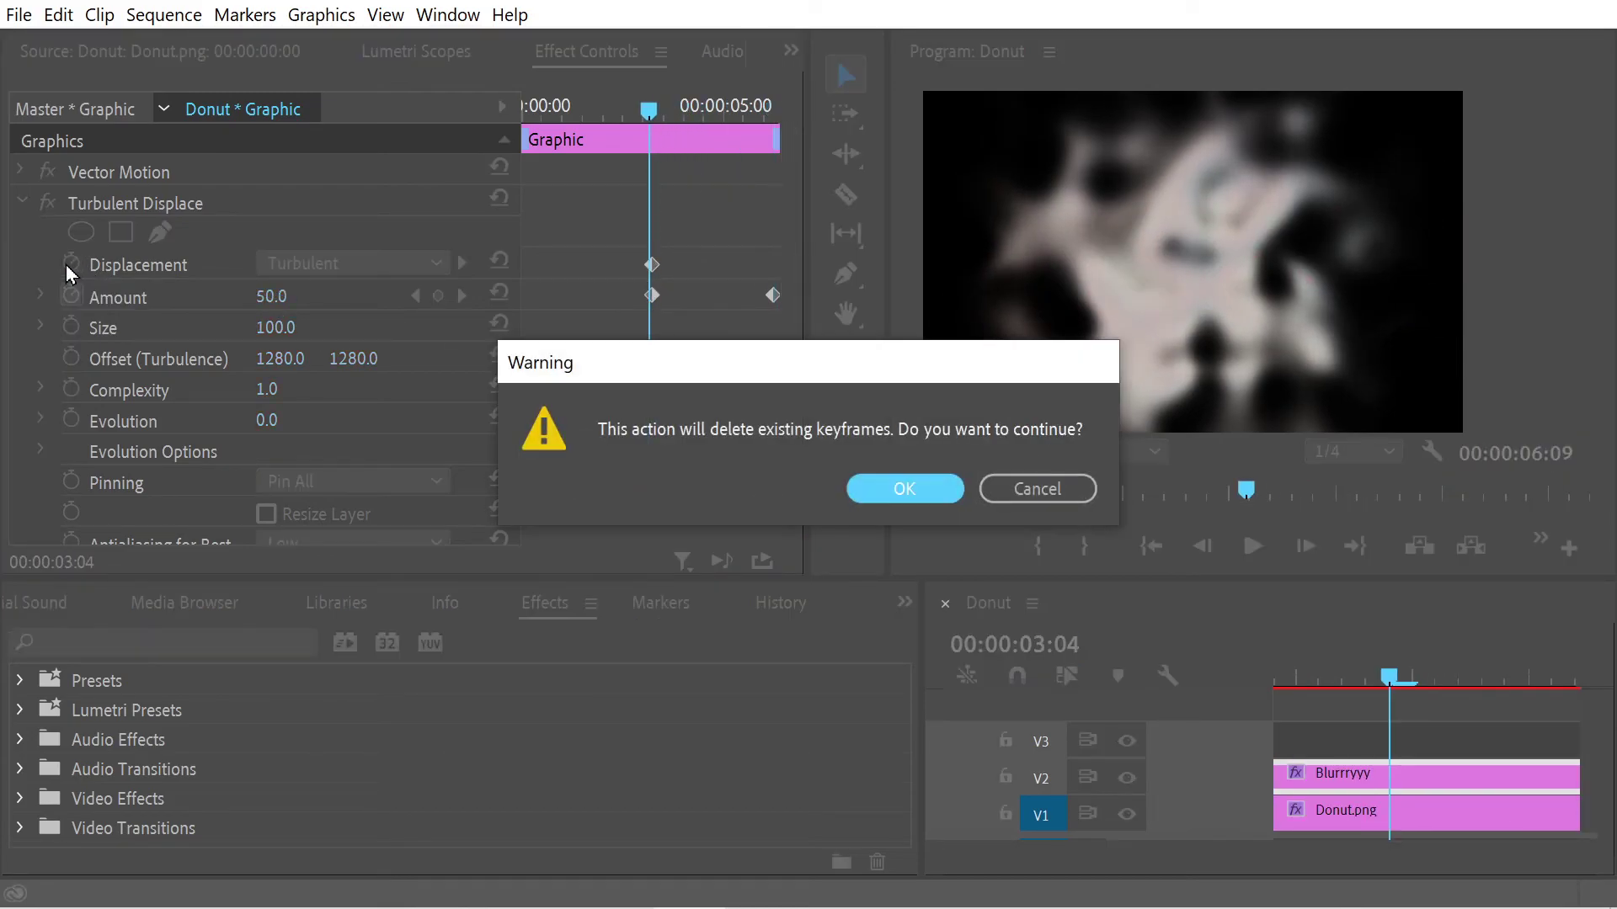
left_click(910, 486)
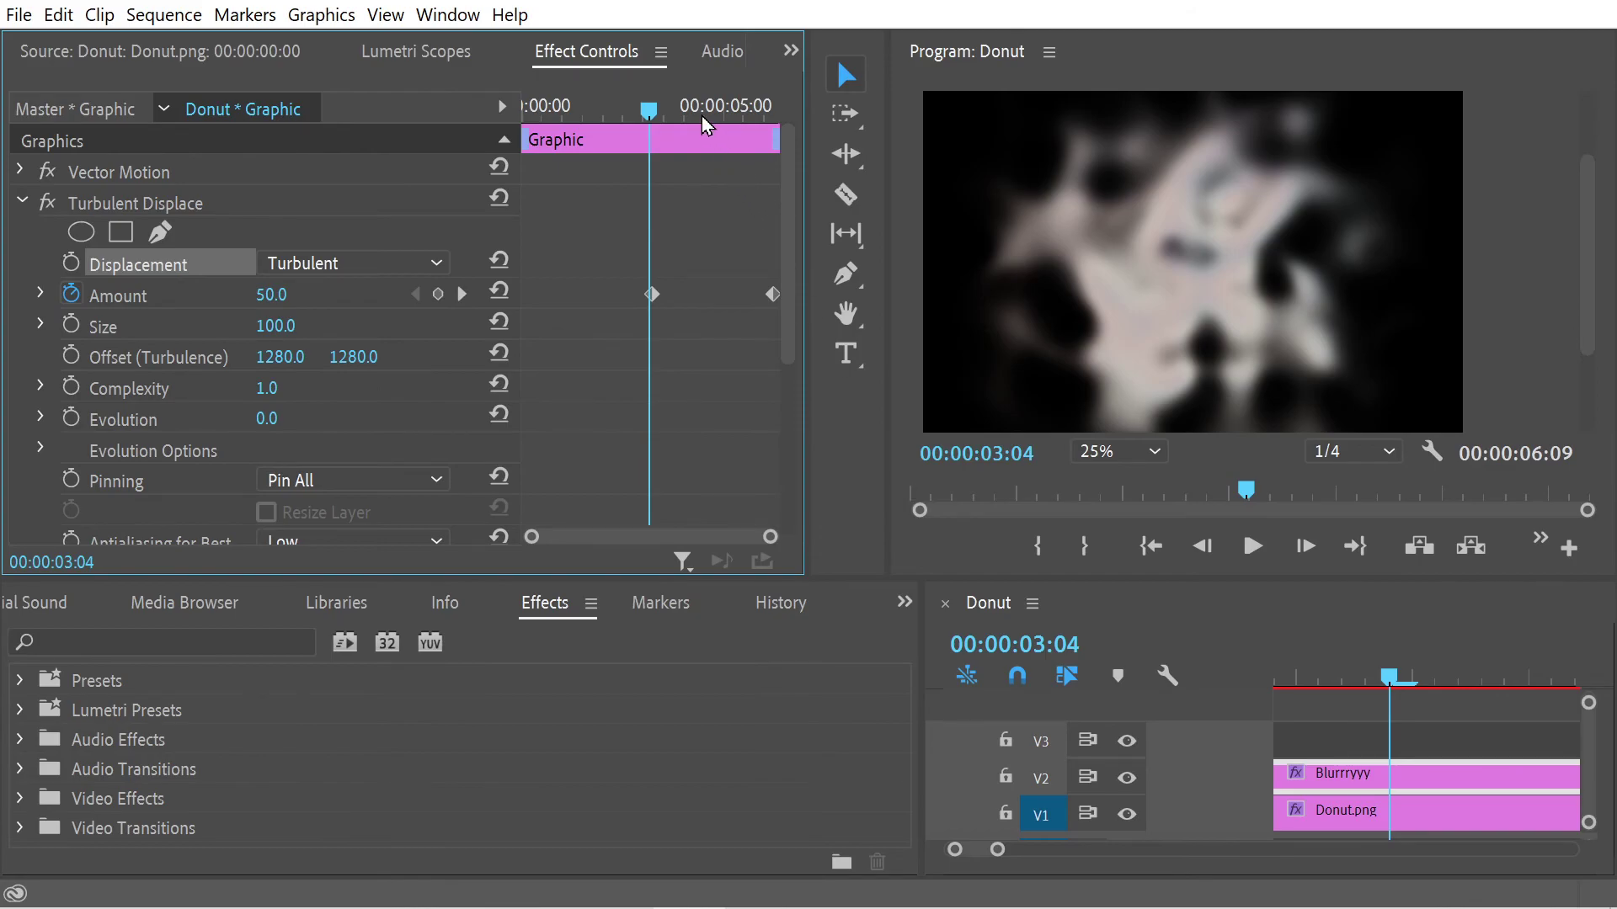
left_click(556, 110)
left_click_drag(556, 109, 805, 214)
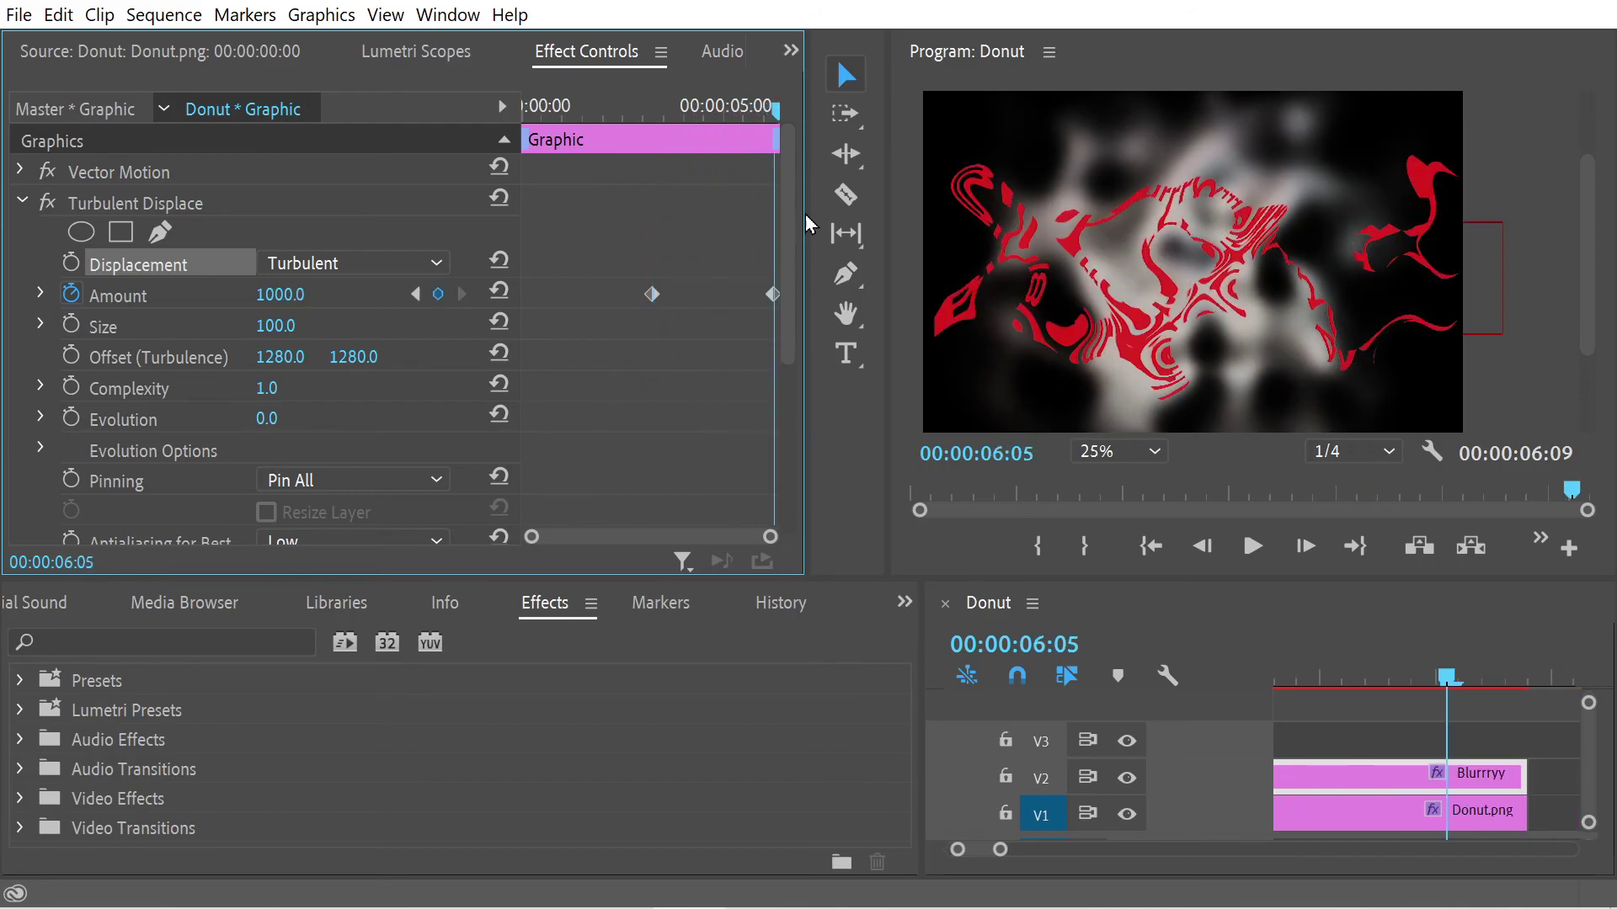
left_click(270, 295)
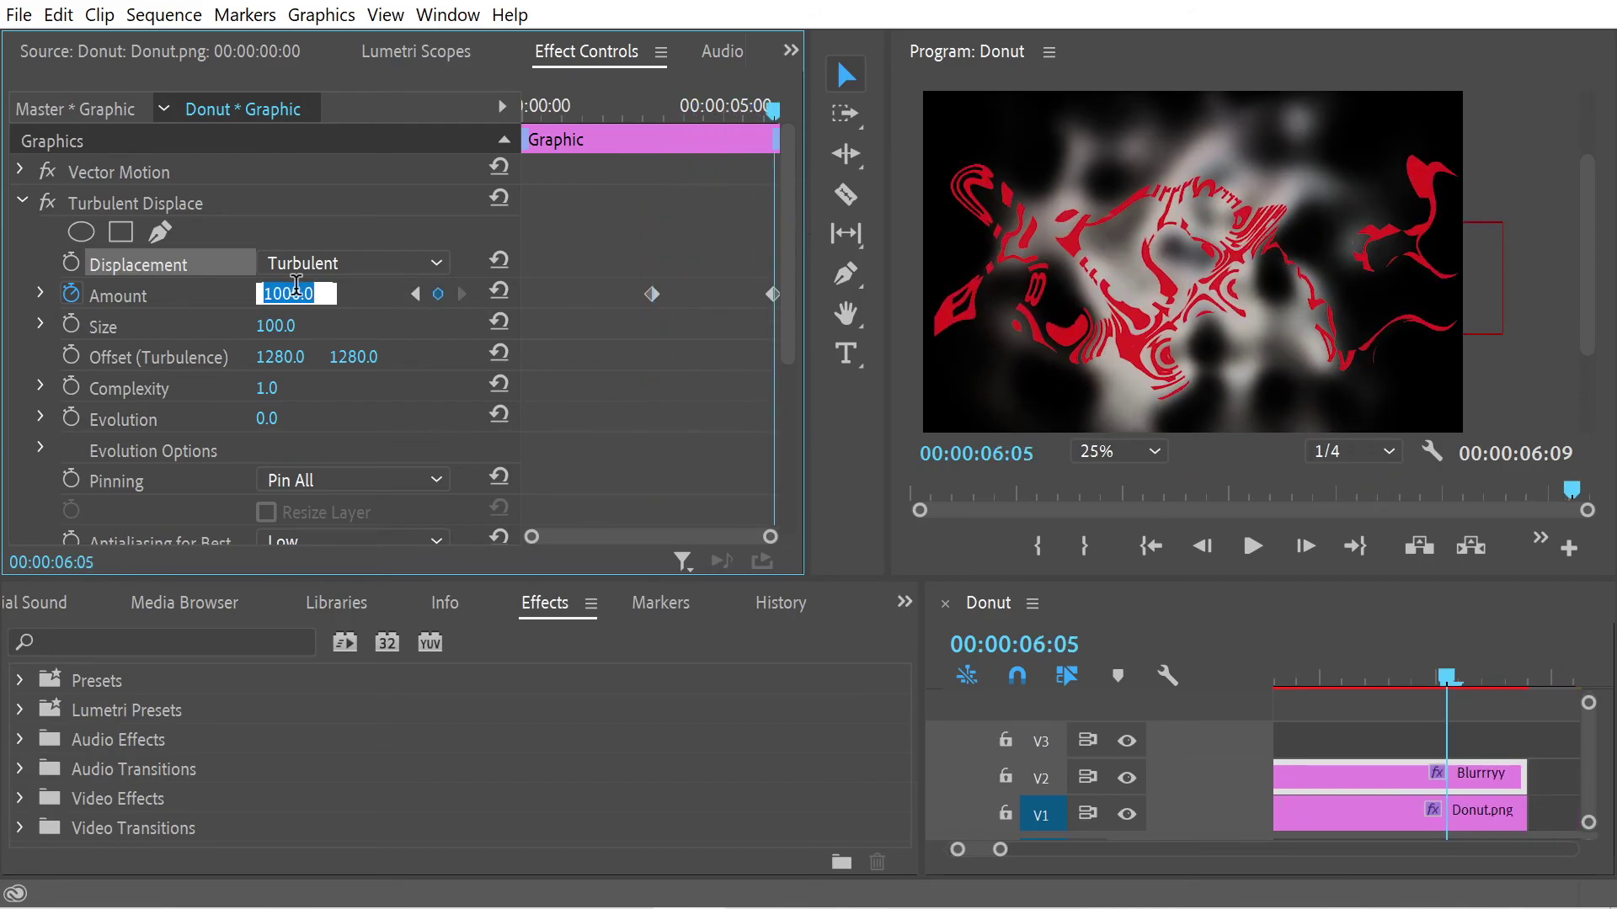
Set the final Turbulent Displace Amount to 50 and preview playback from about 2 seconds
type("50")
key("Return")
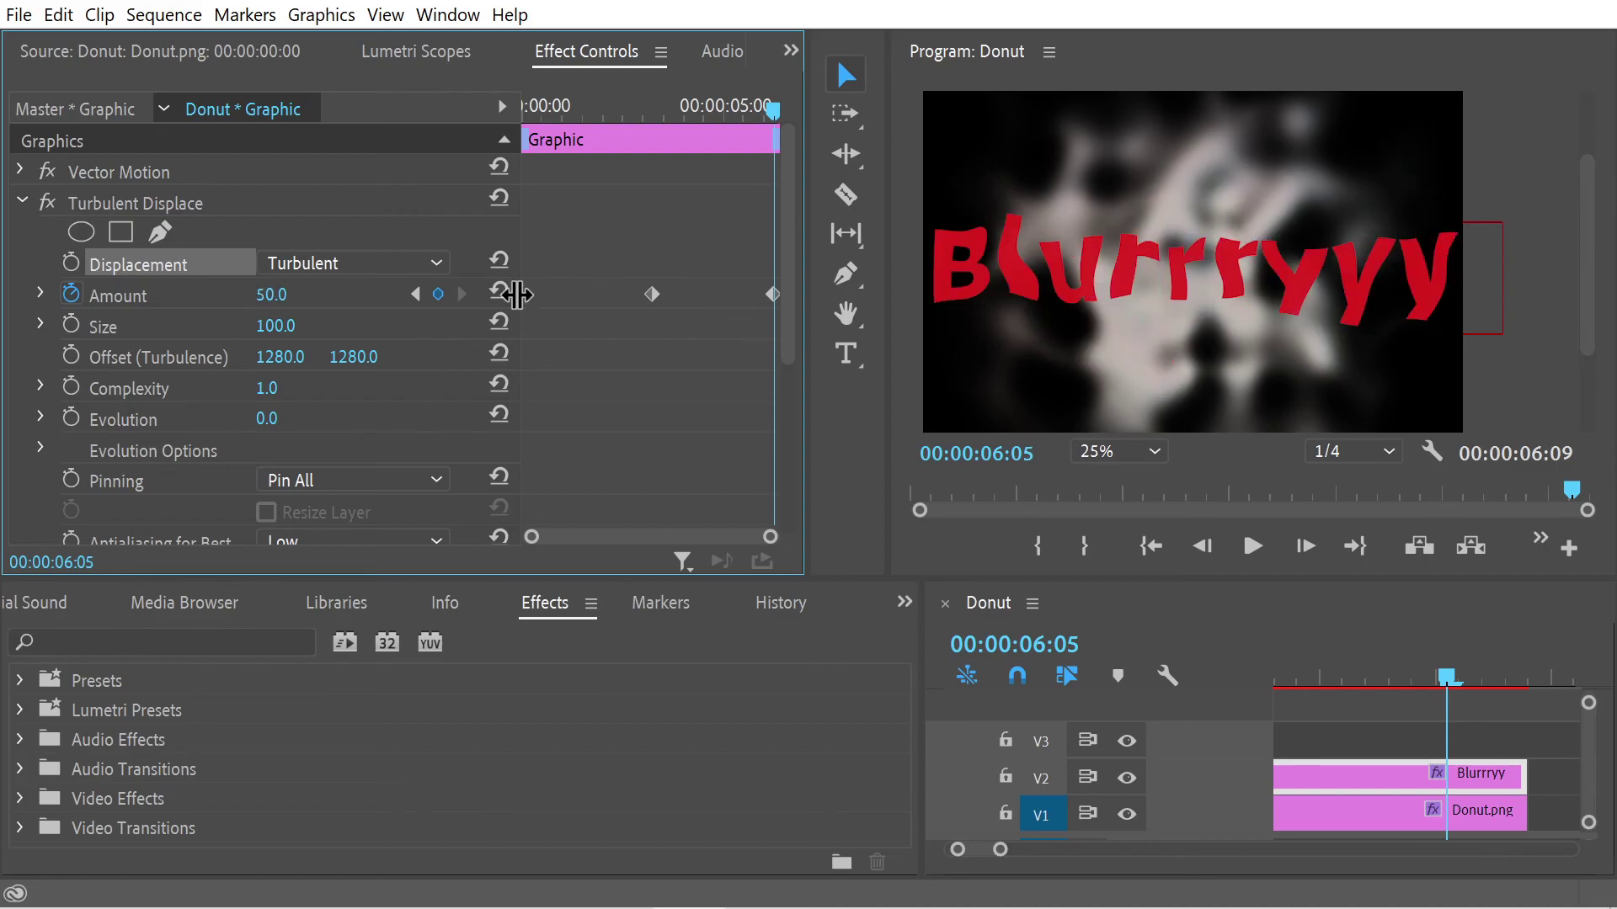
left_click_drag(766, 107, 488, 134)
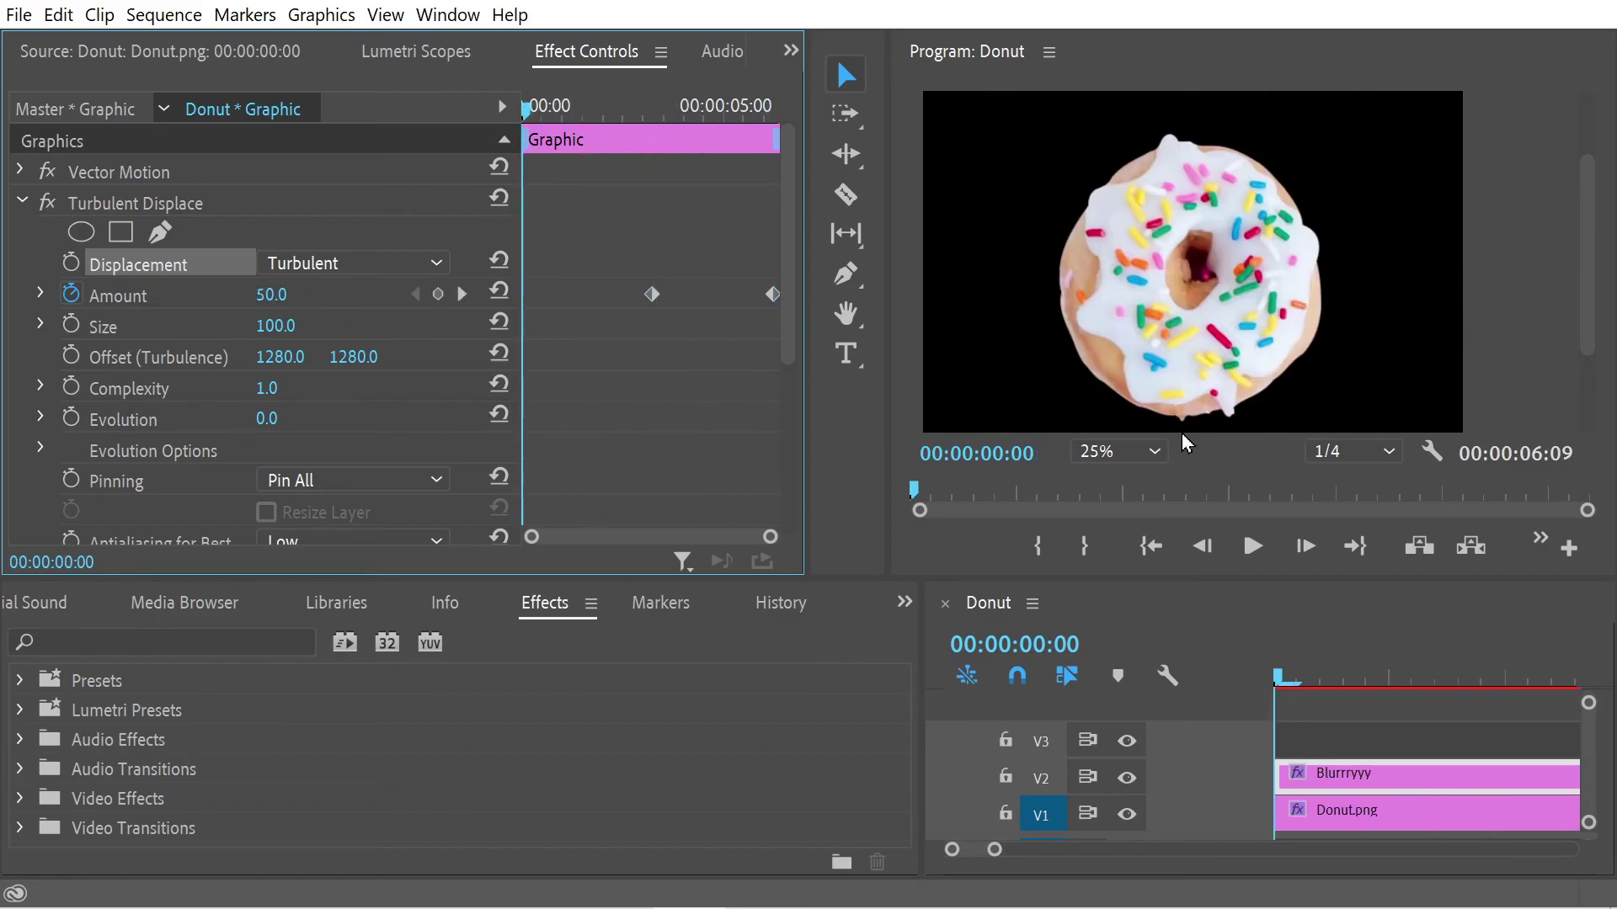
left_click_drag(644, 107, 623, 111)
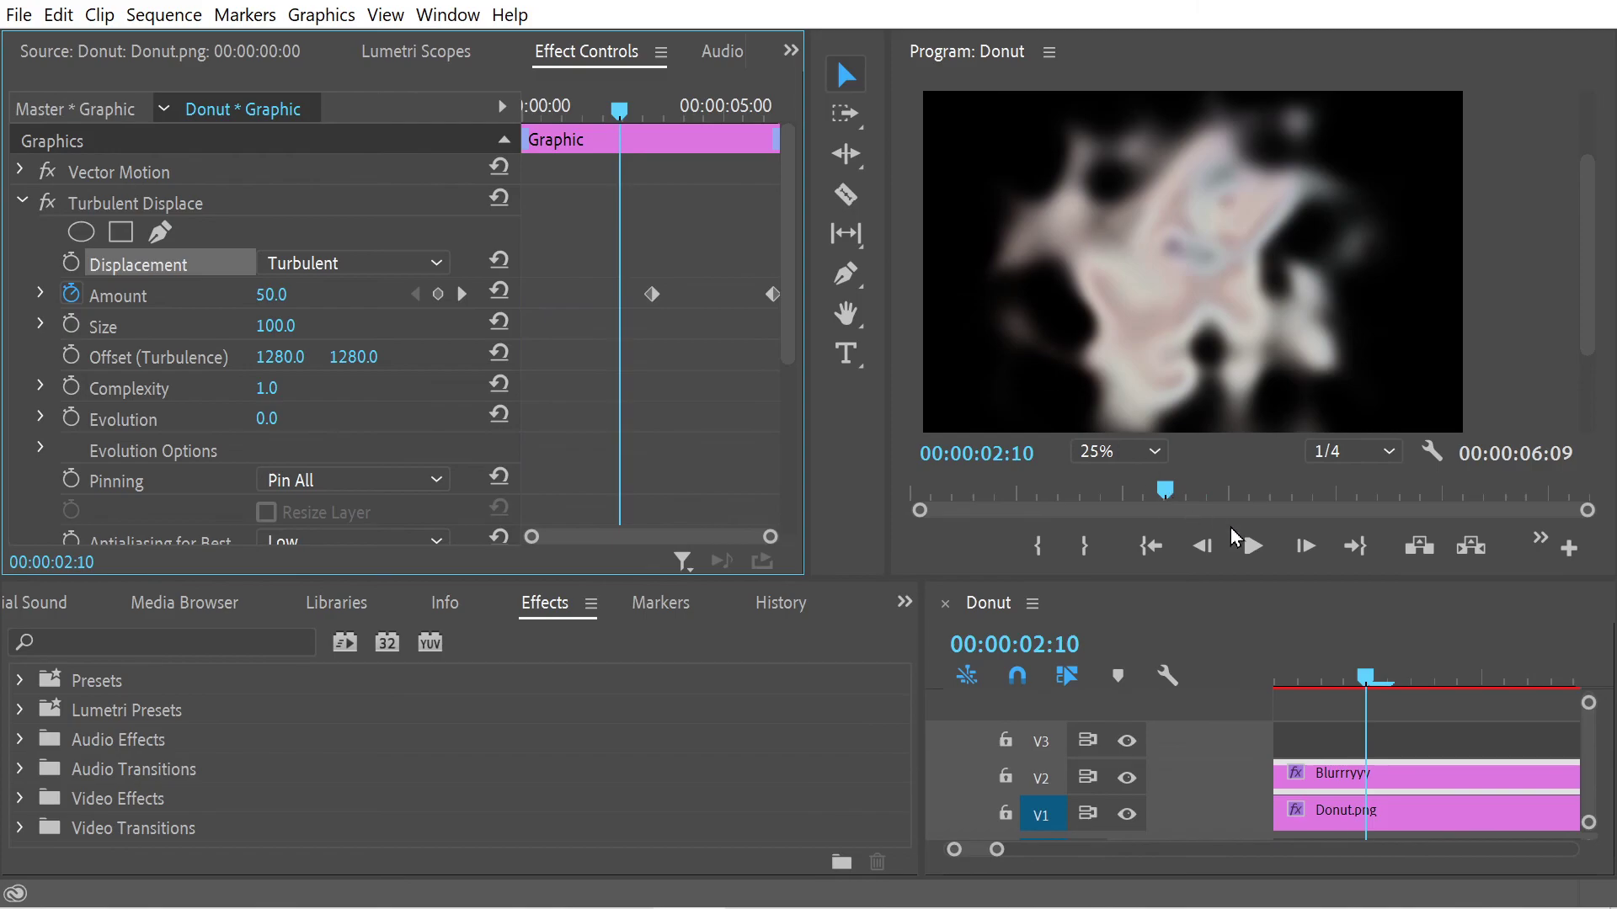
left_click(1260, 547)
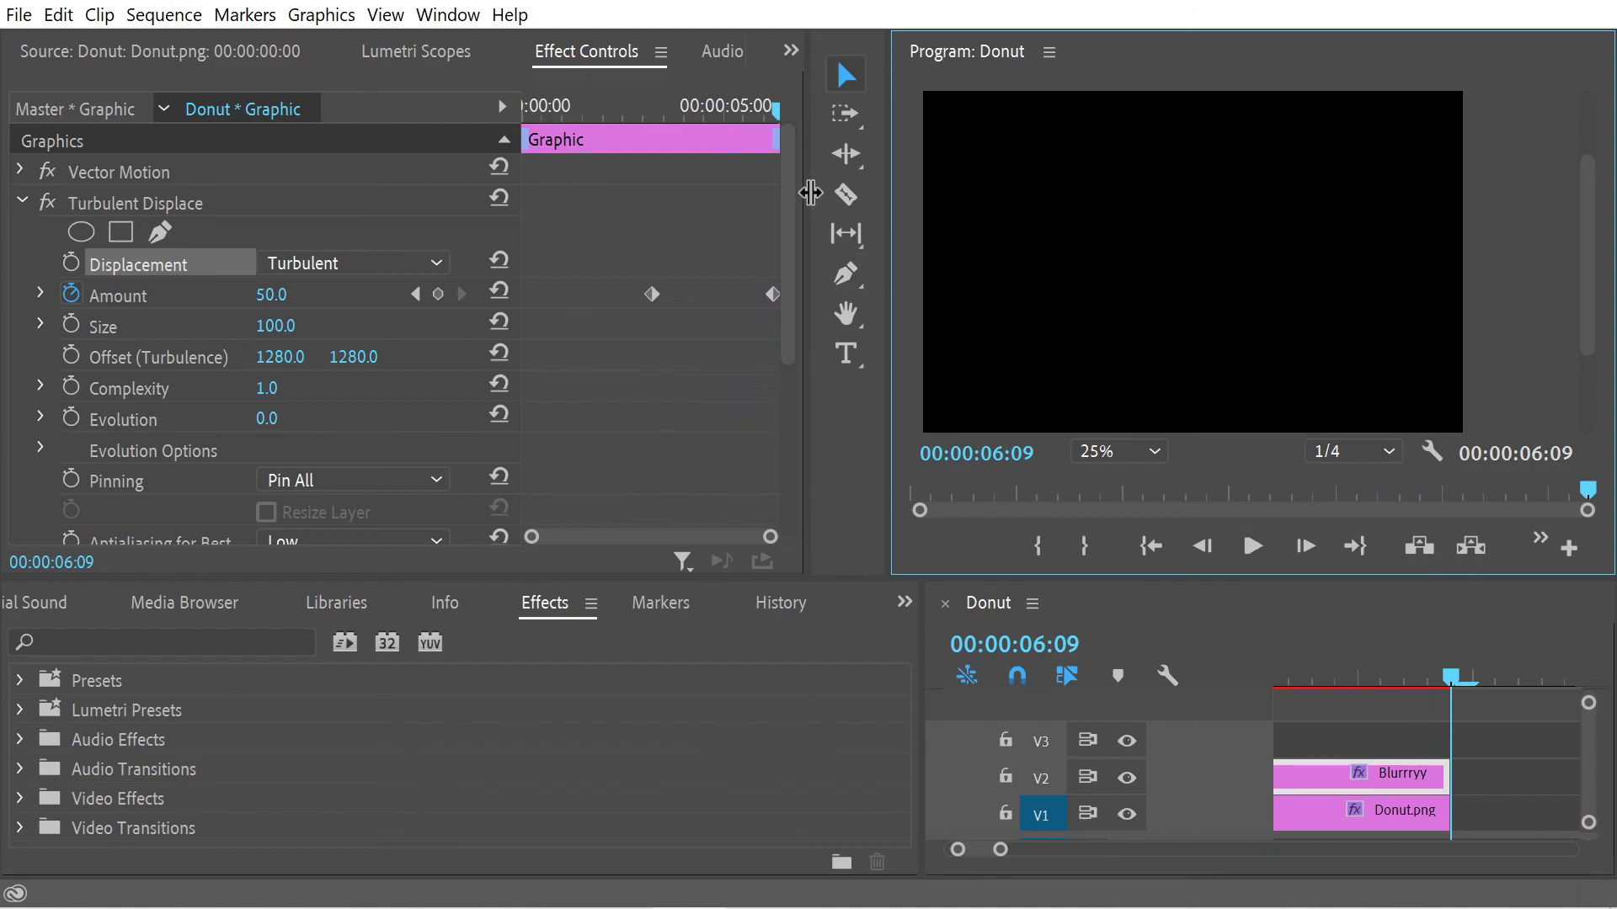
left_click_drag(617, 110, 609, 114)
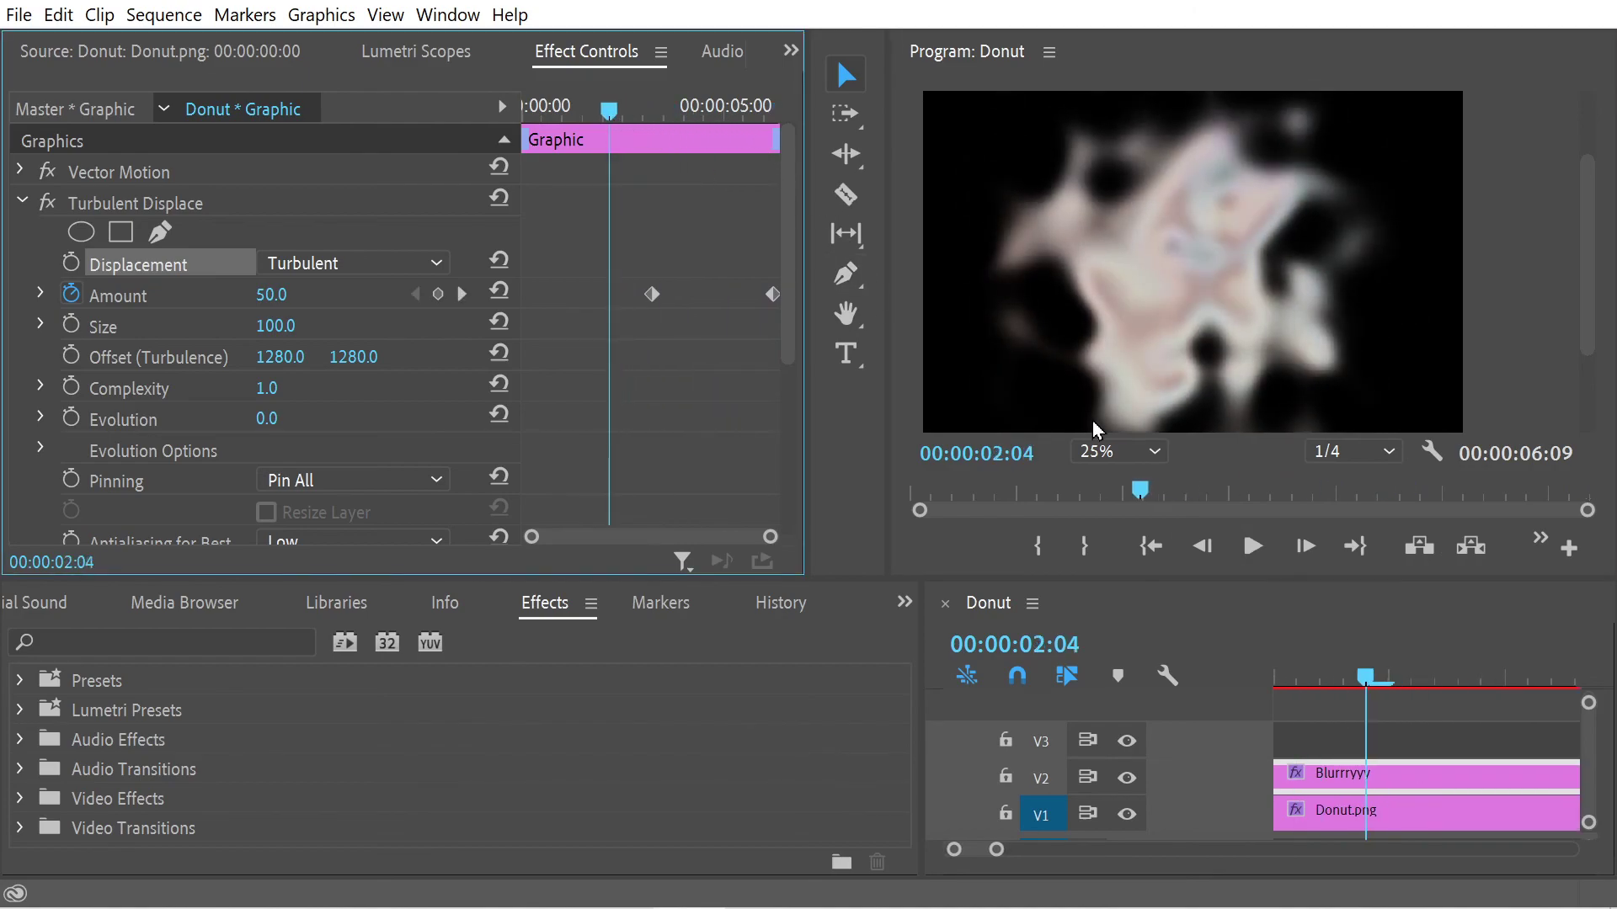
left_click(1255, 556)
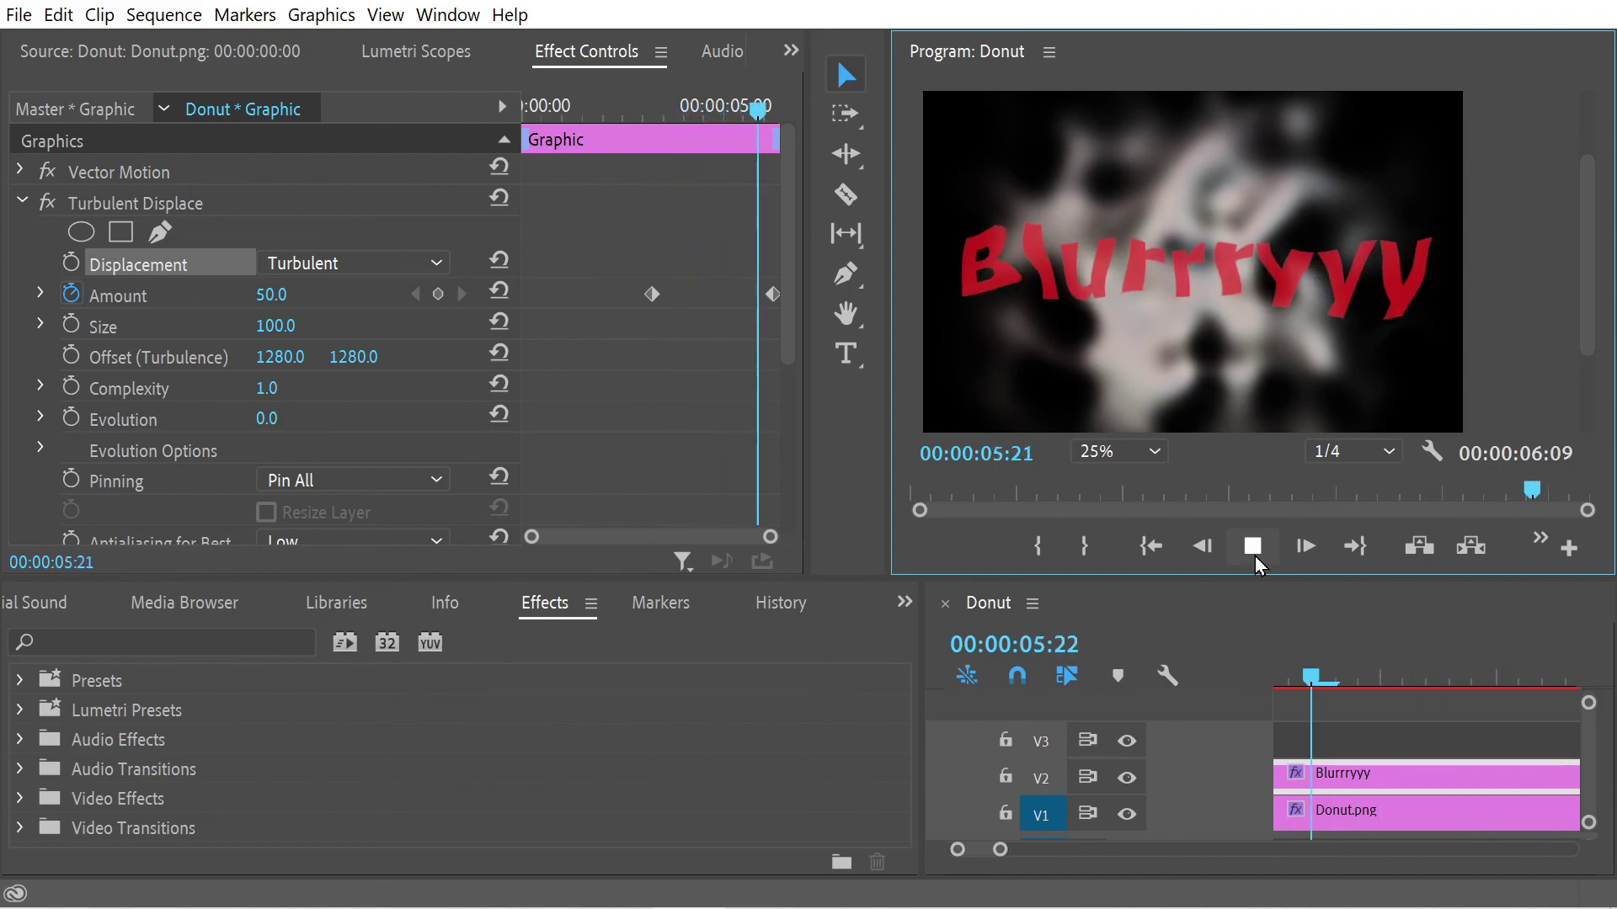
left_click(1255, 555)
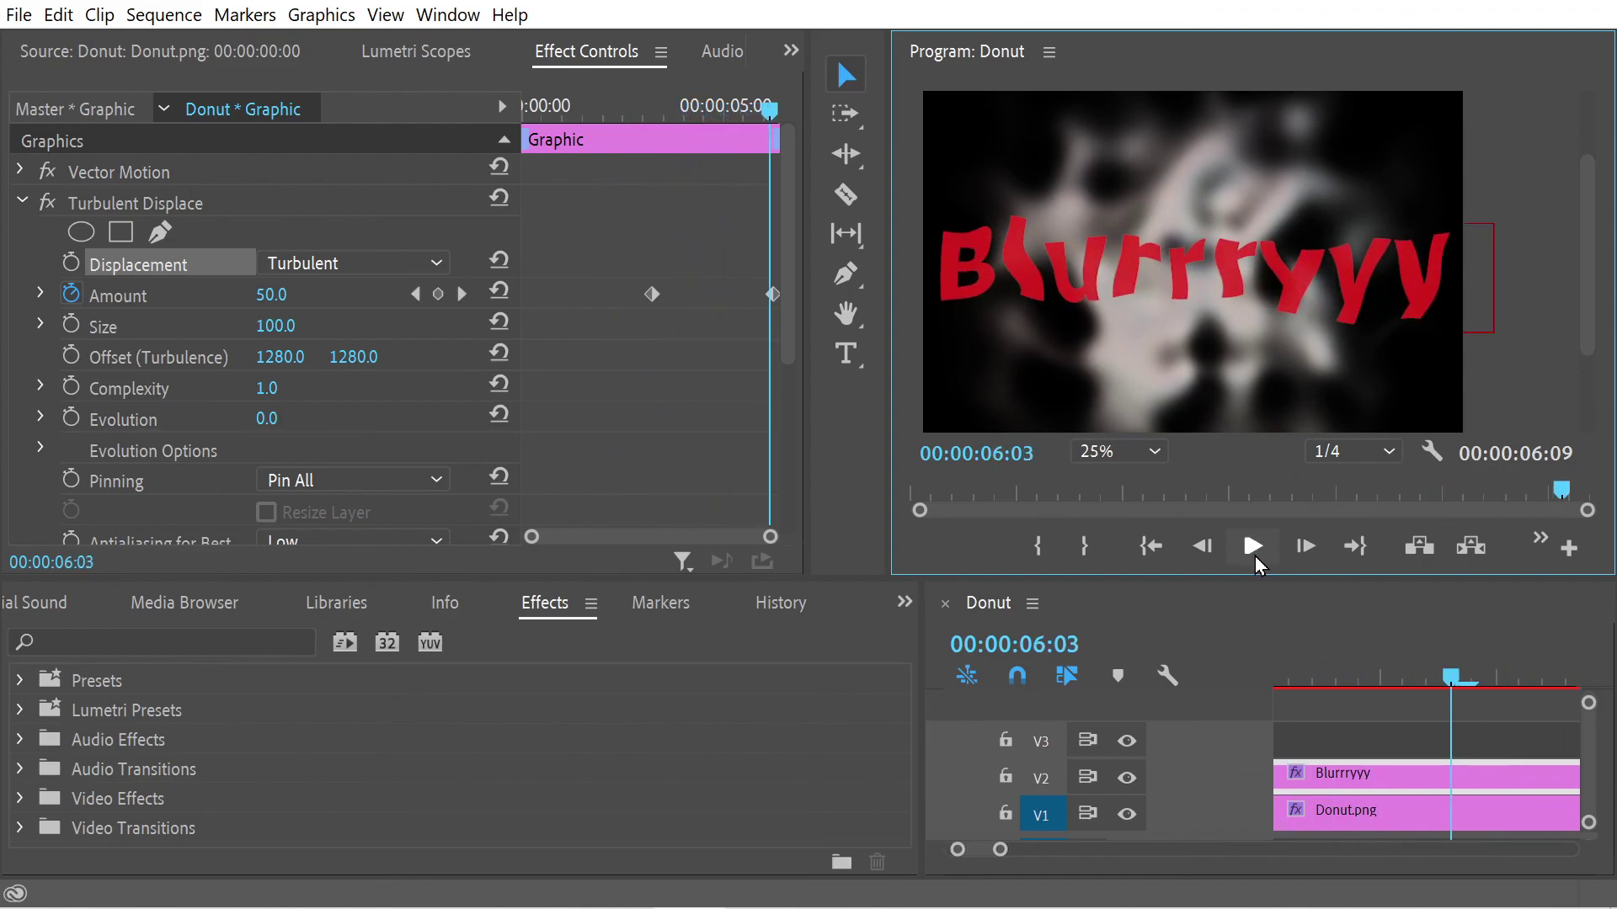